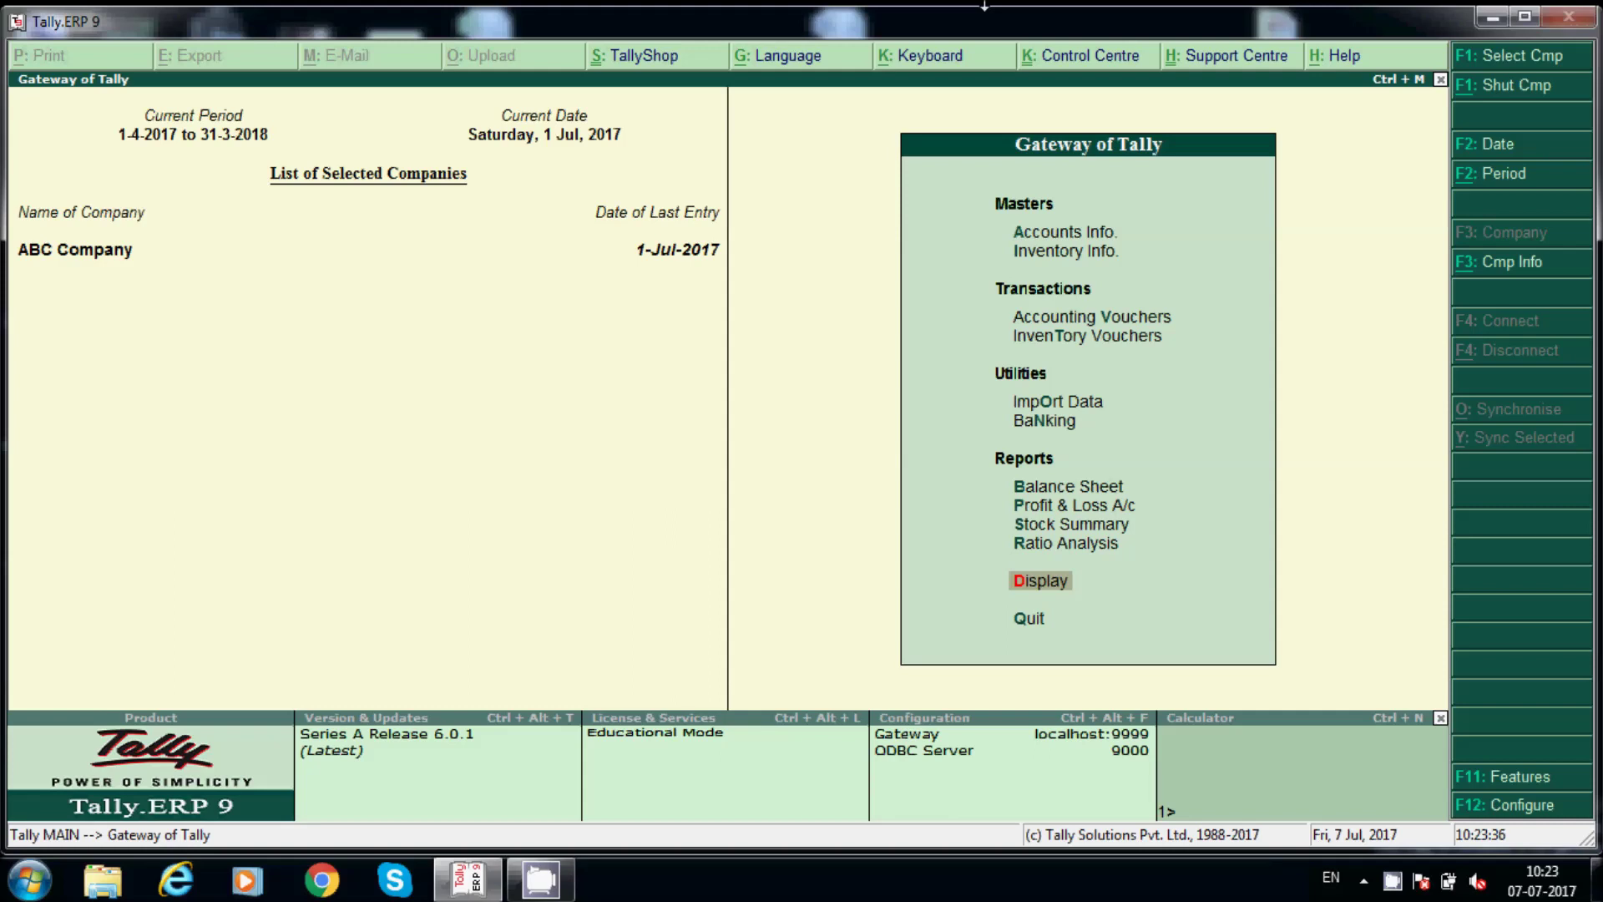
Review ABC Company's Profit & Loss A/c, then go to Accounting Vouchers.
{"action": "key", "text": "Escape"}
{"action": "key", "text": "n"}
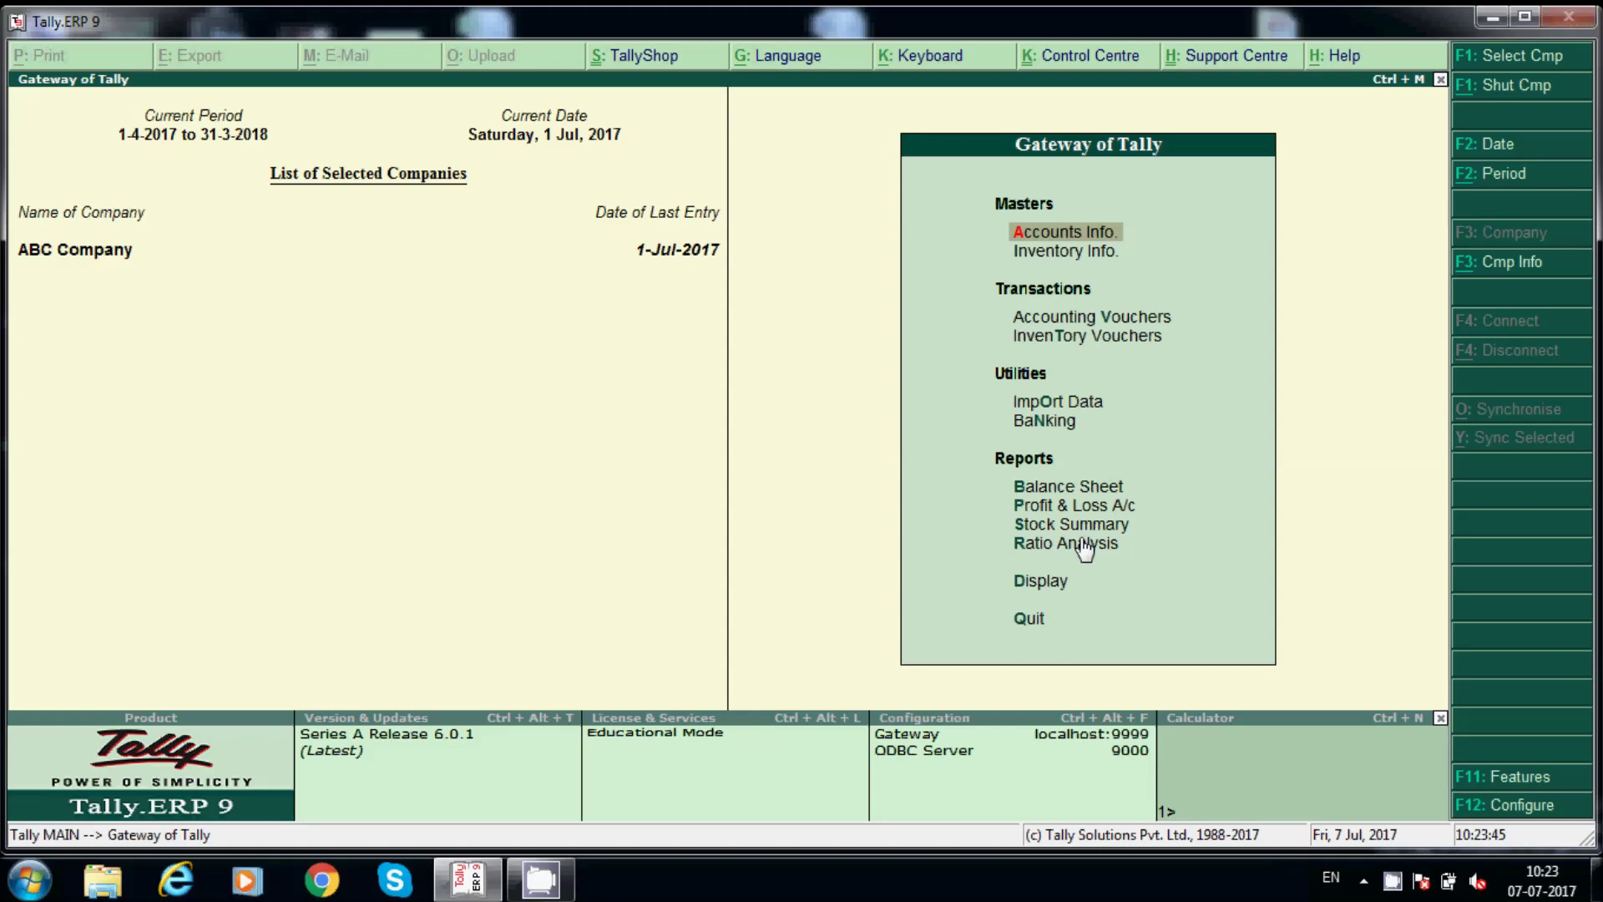
{"action": "left_click", "coordinate": [1070, 507]}
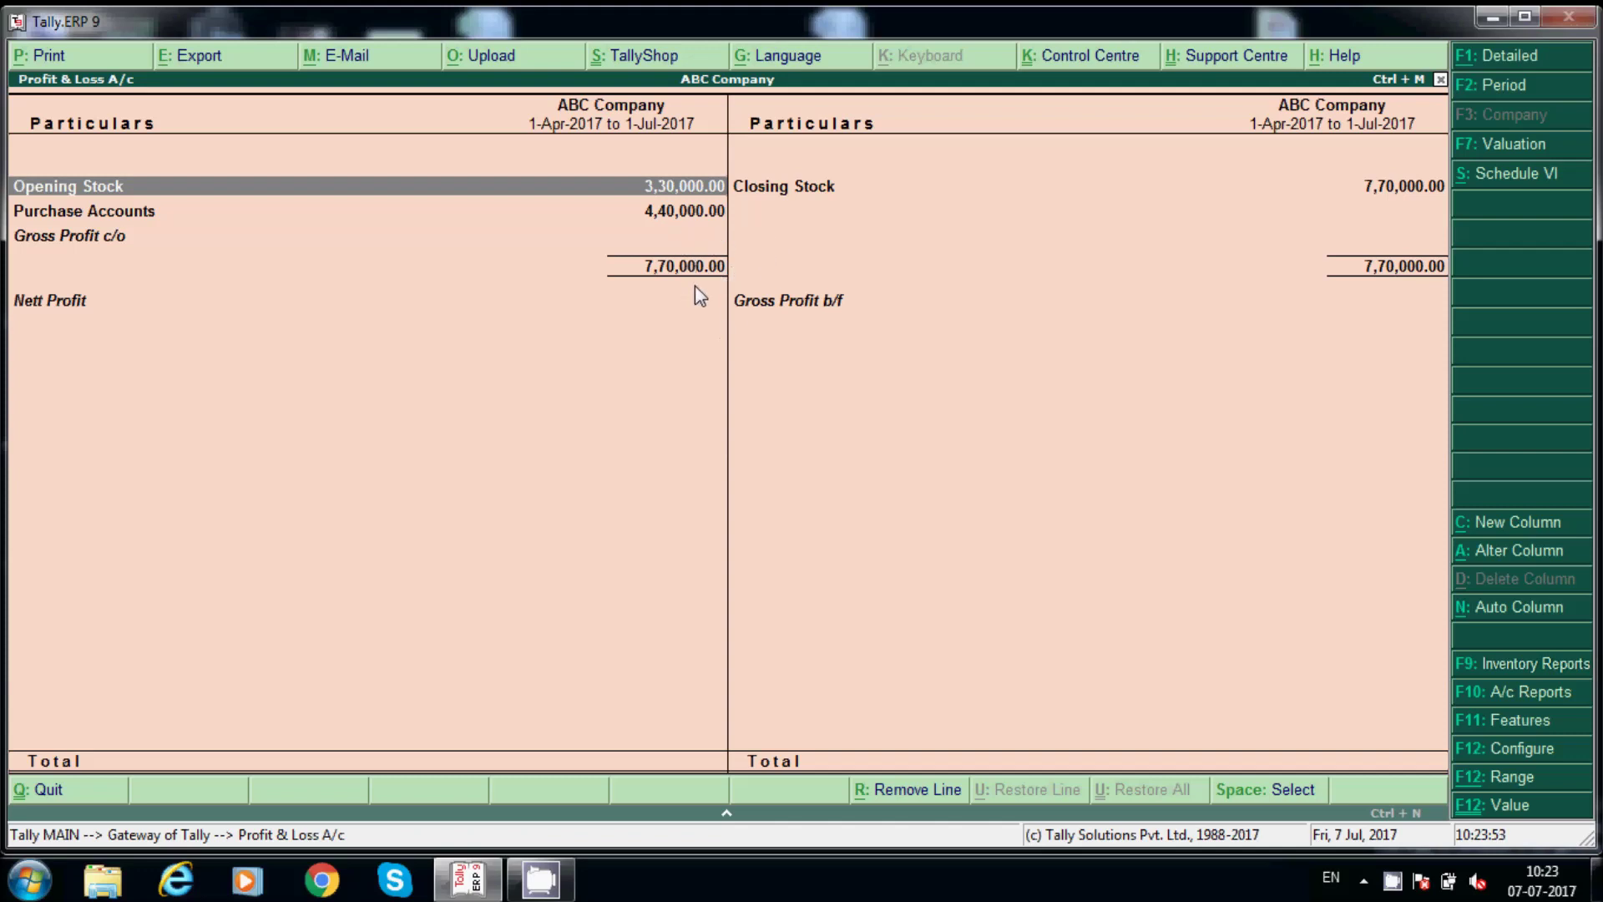
{"action": "key", "text": "Escape"}
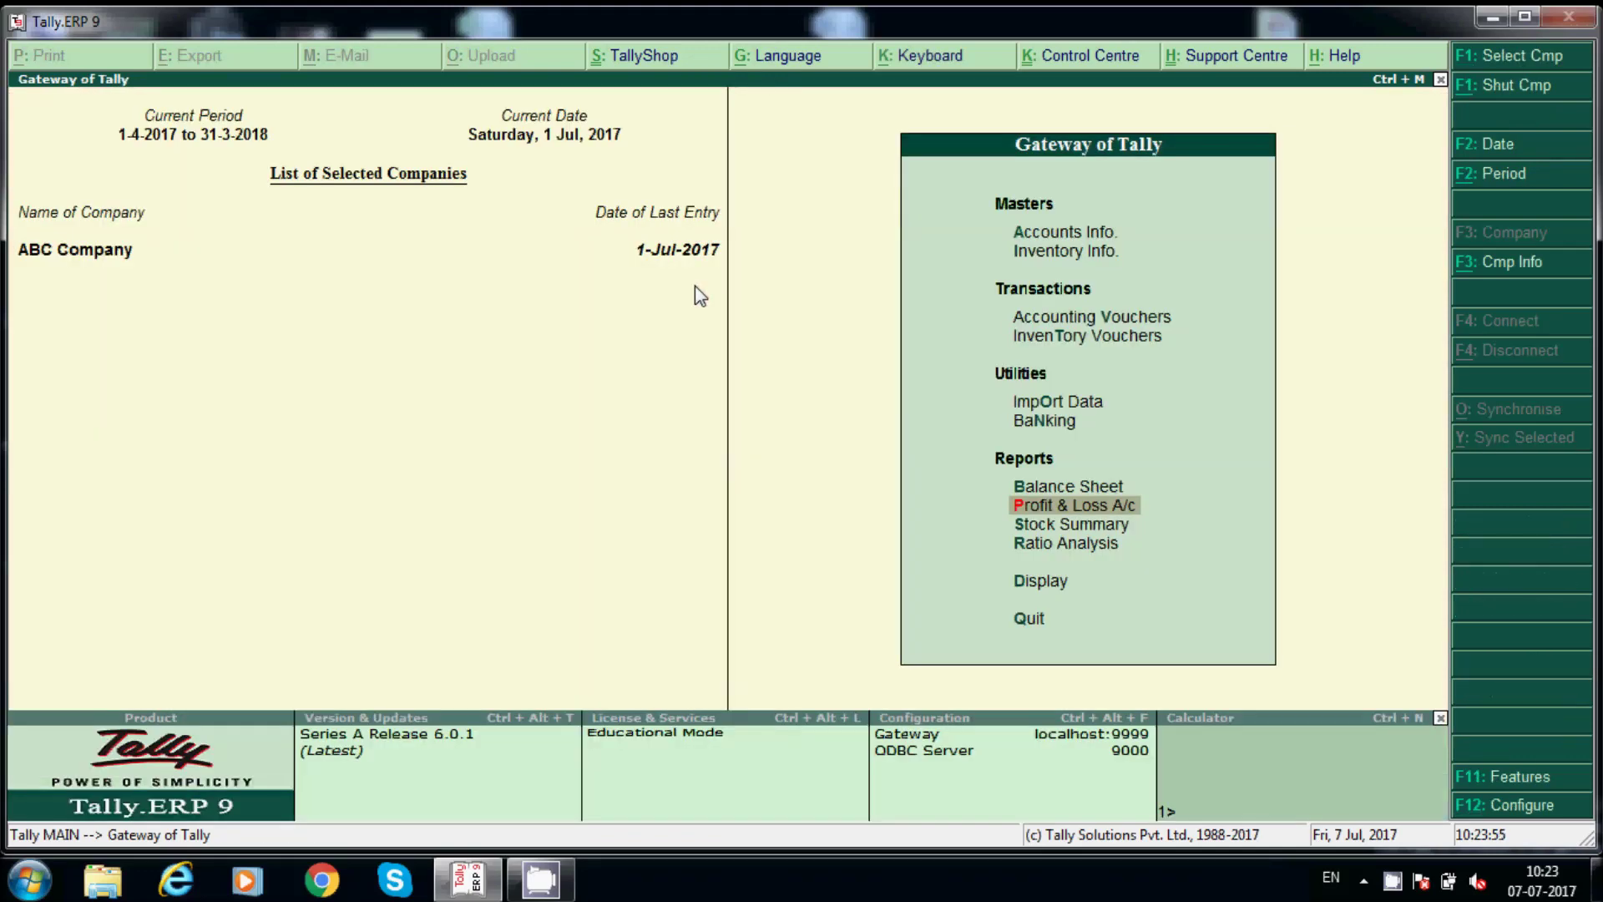
{"action": "key", "text": "v"}
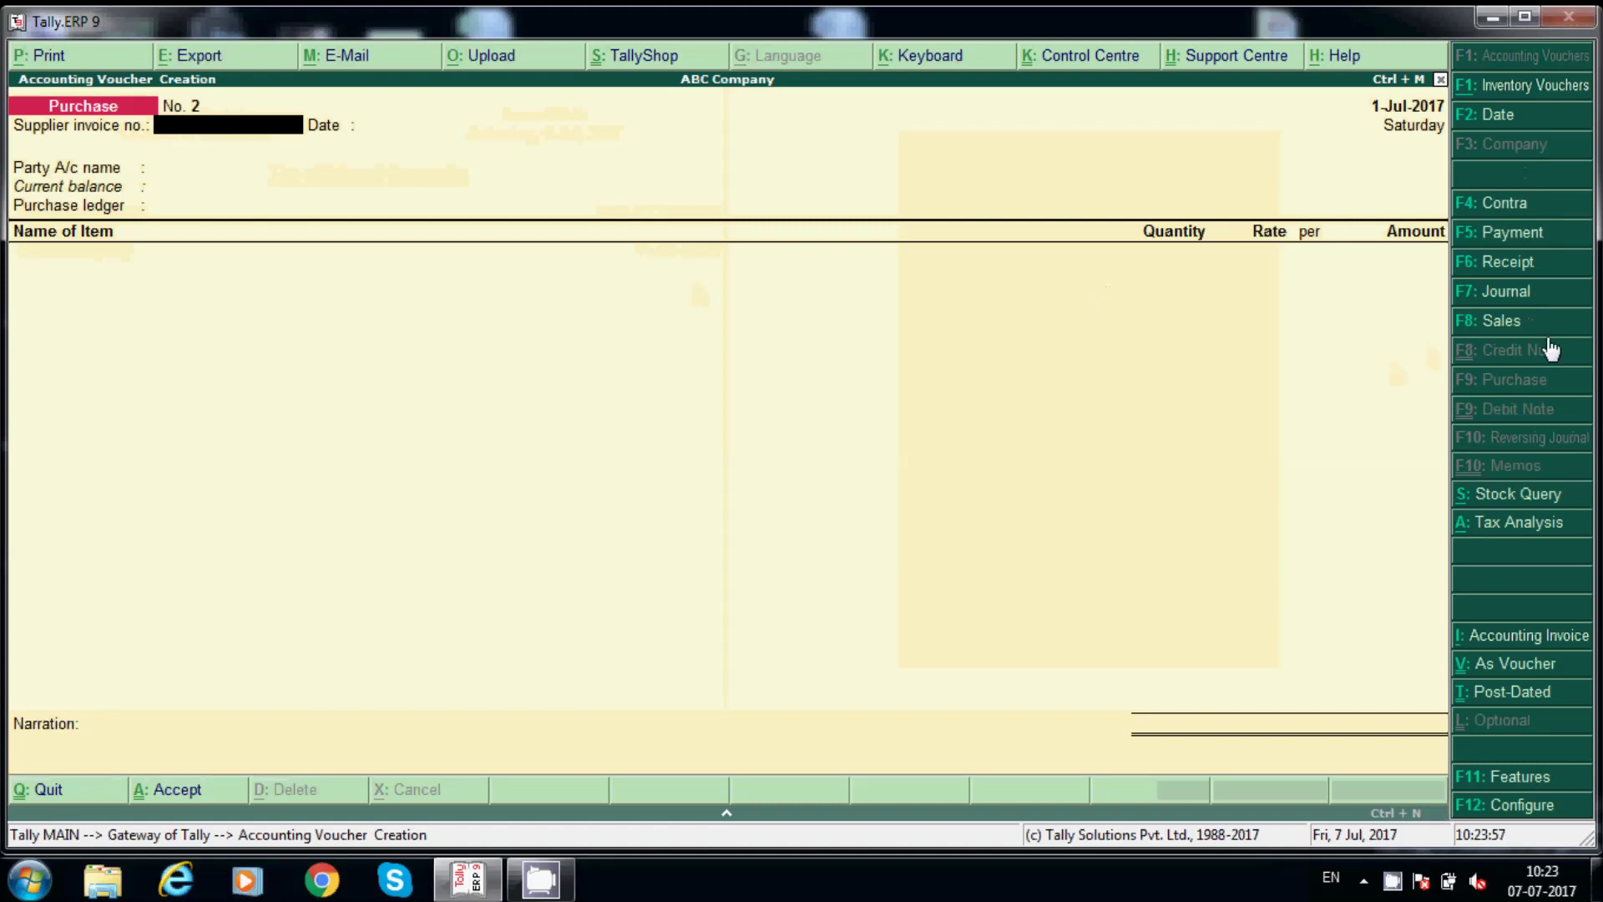
Start a Sales voucher with reference number 432.
{"action": "left_click", "coordinate": [1530, 329]}
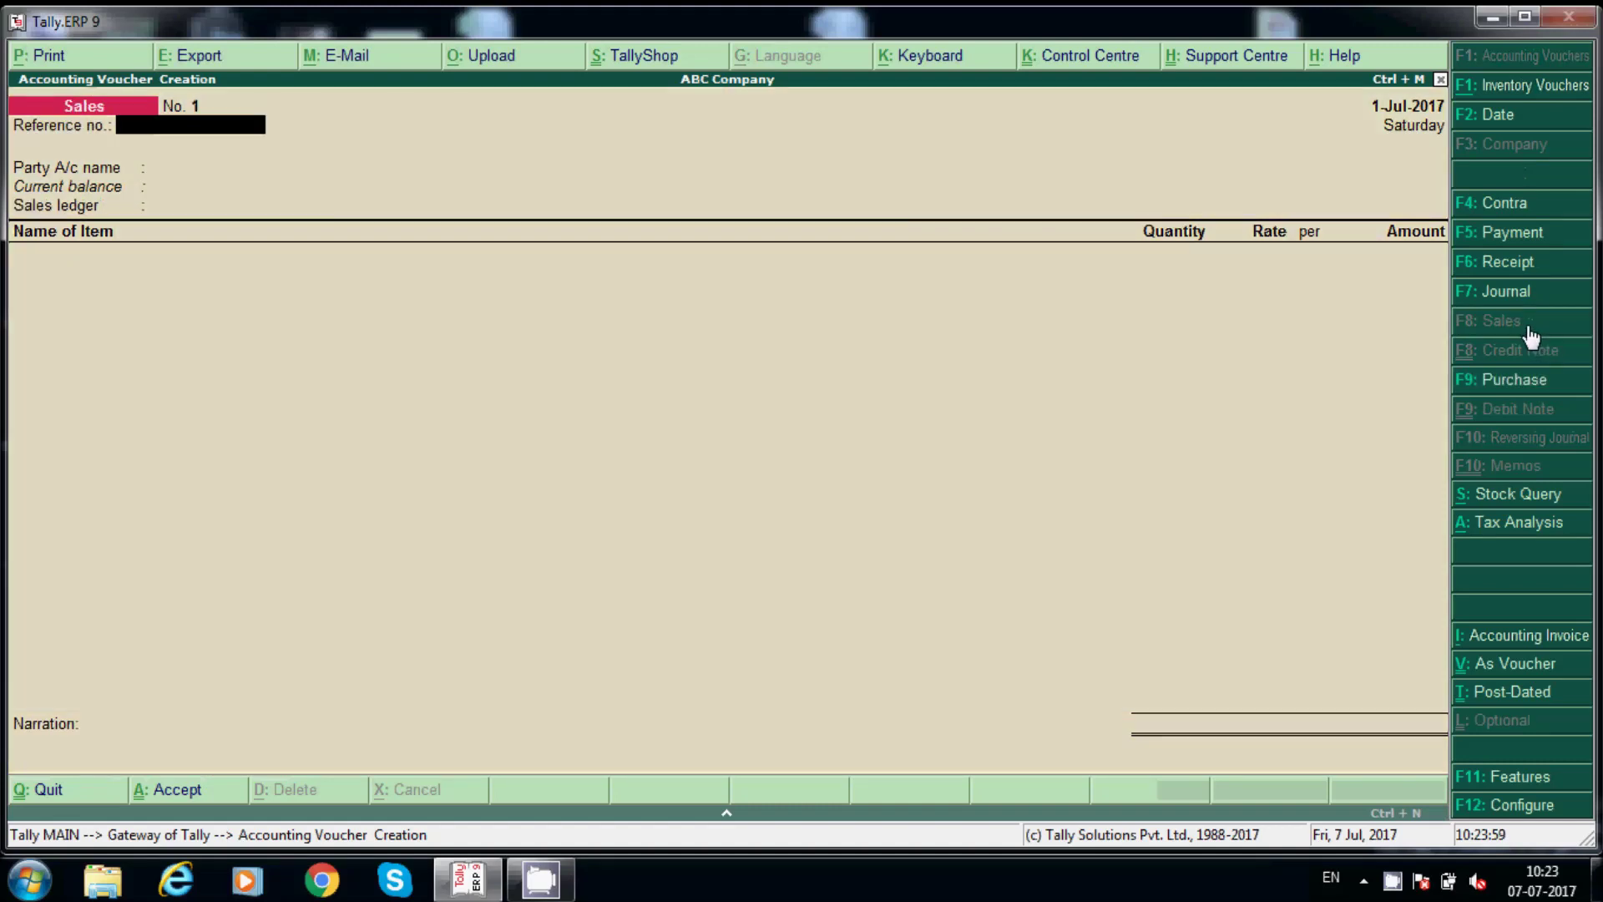
{"action": "type", "text": "432"}
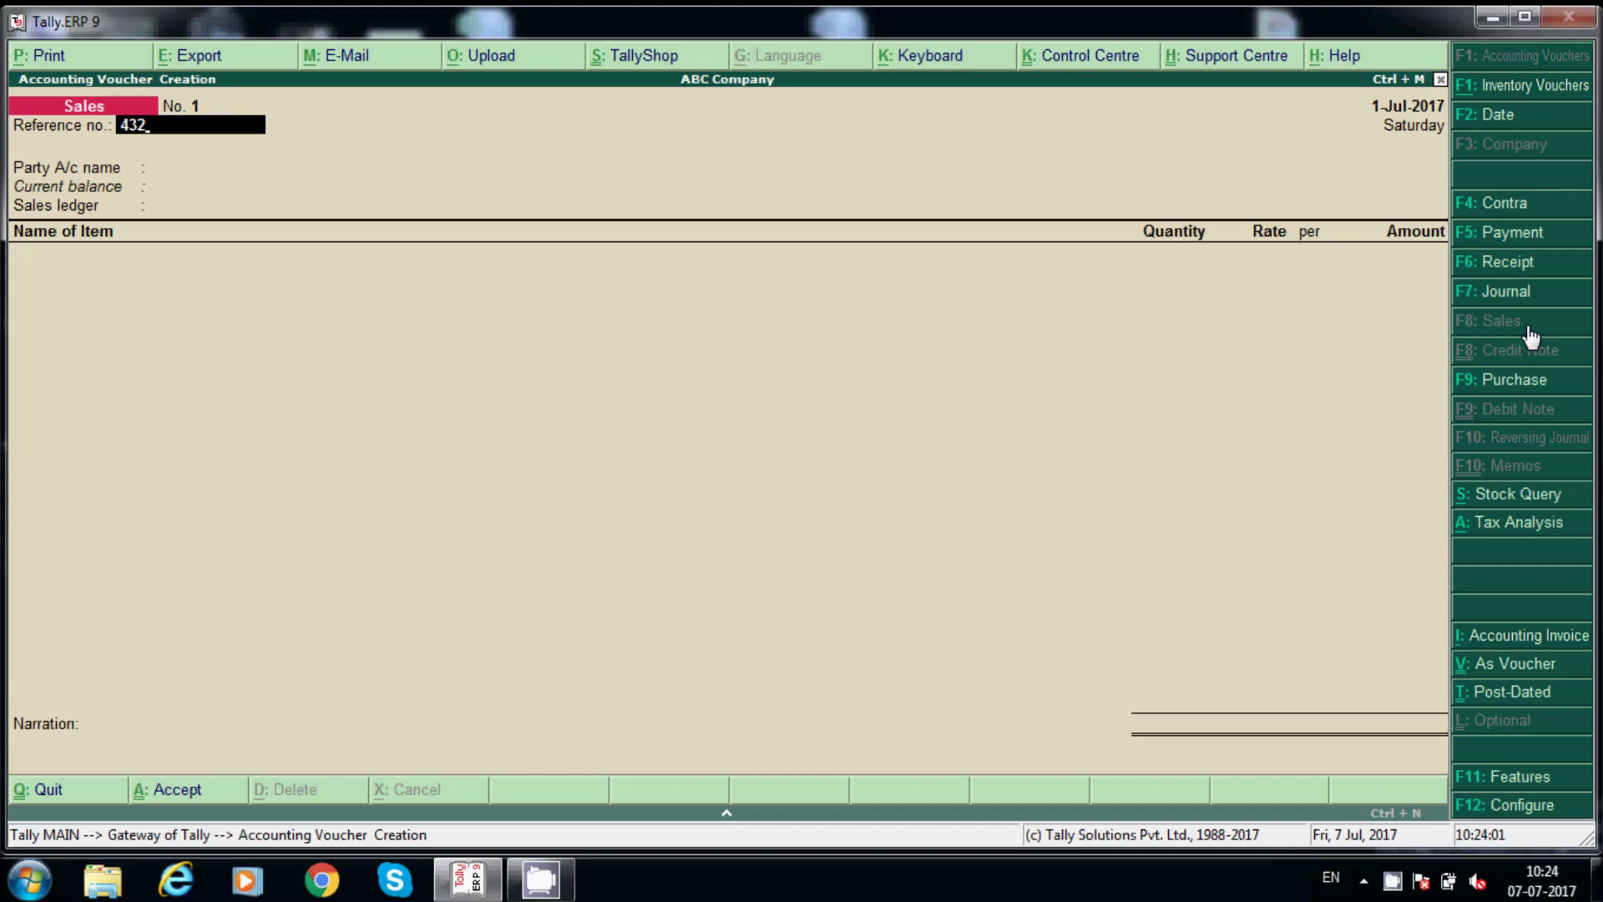
{"action": "key", "text": "Return"}
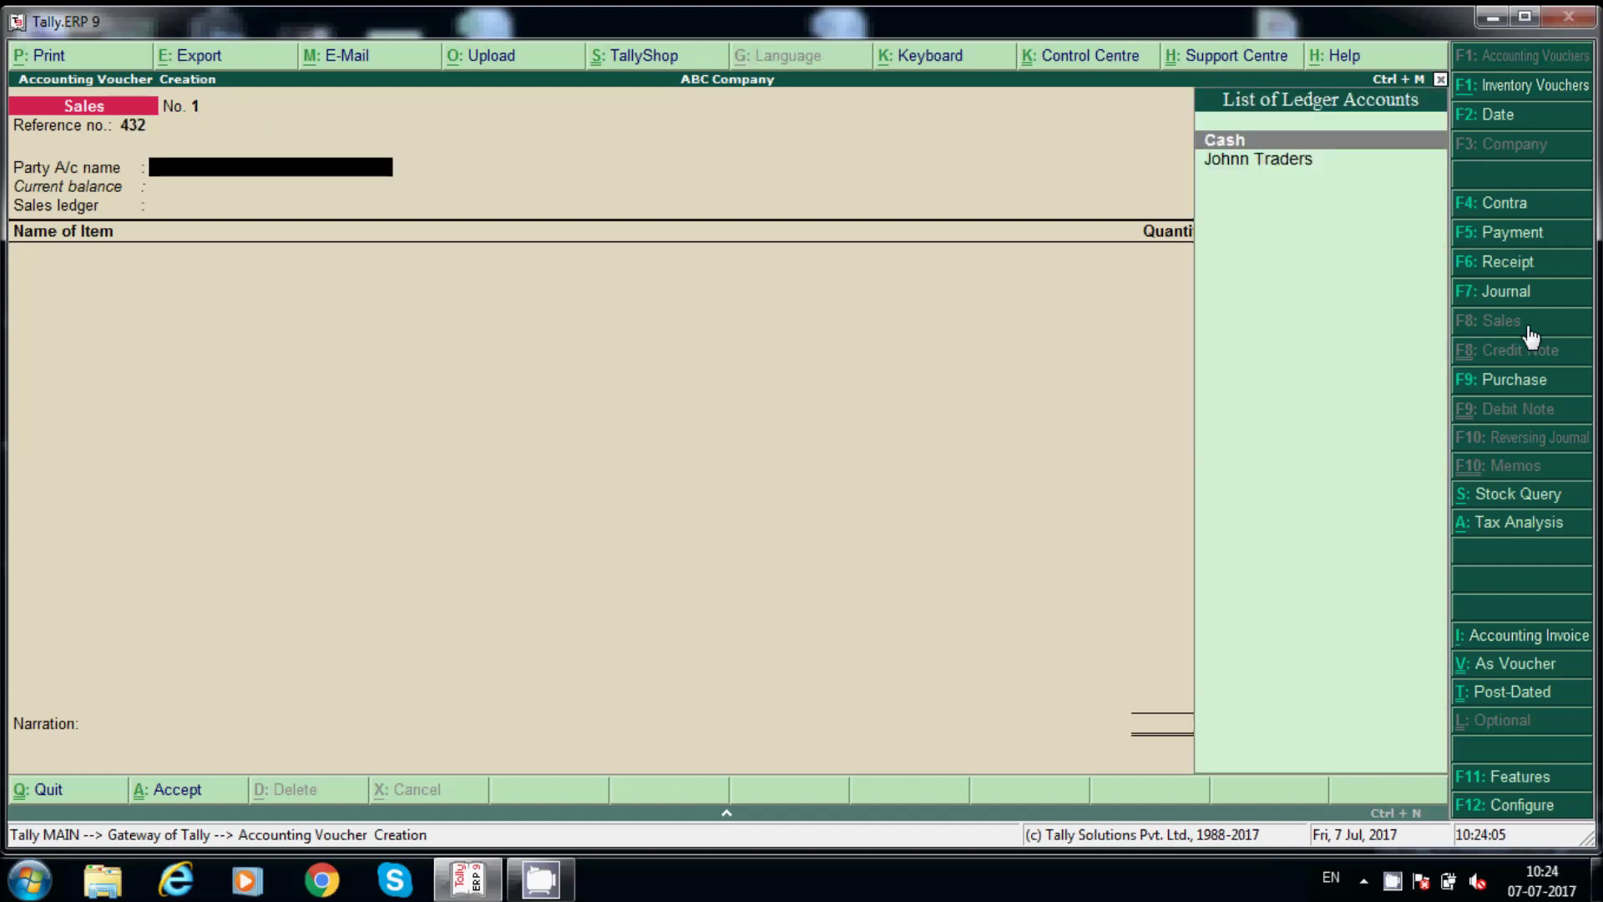
Create party ledger Sanjayy & Co under Sundry Debtors, country India, state Telangana.
{"action": "key", "text": "alt+c"}
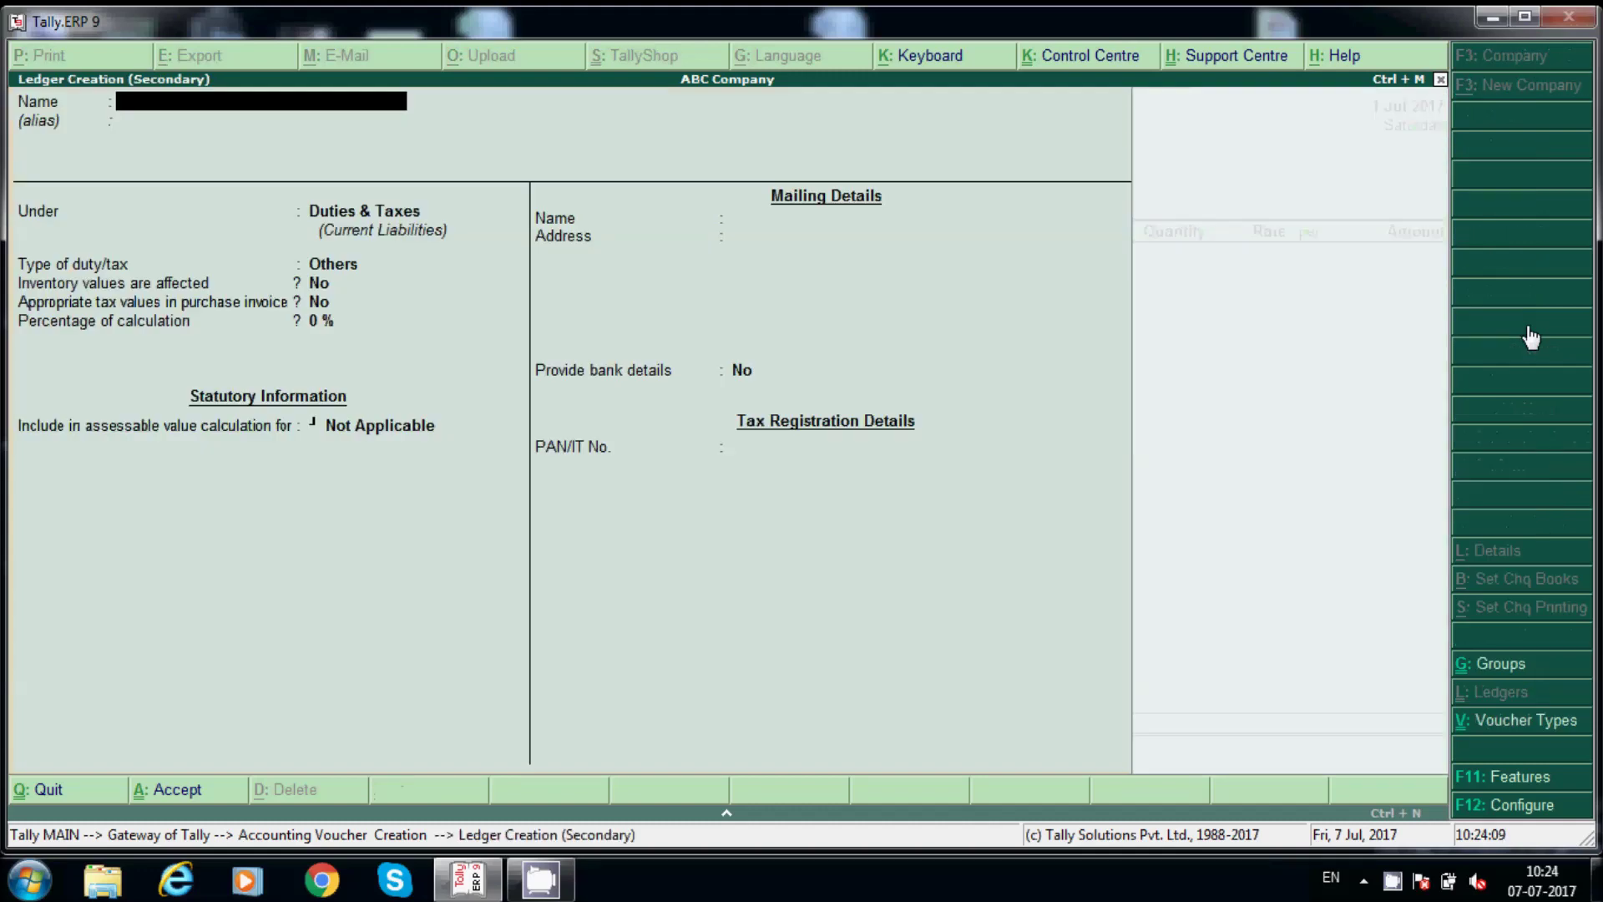
{"action": "type", "text": "Sanjayy Traders"}
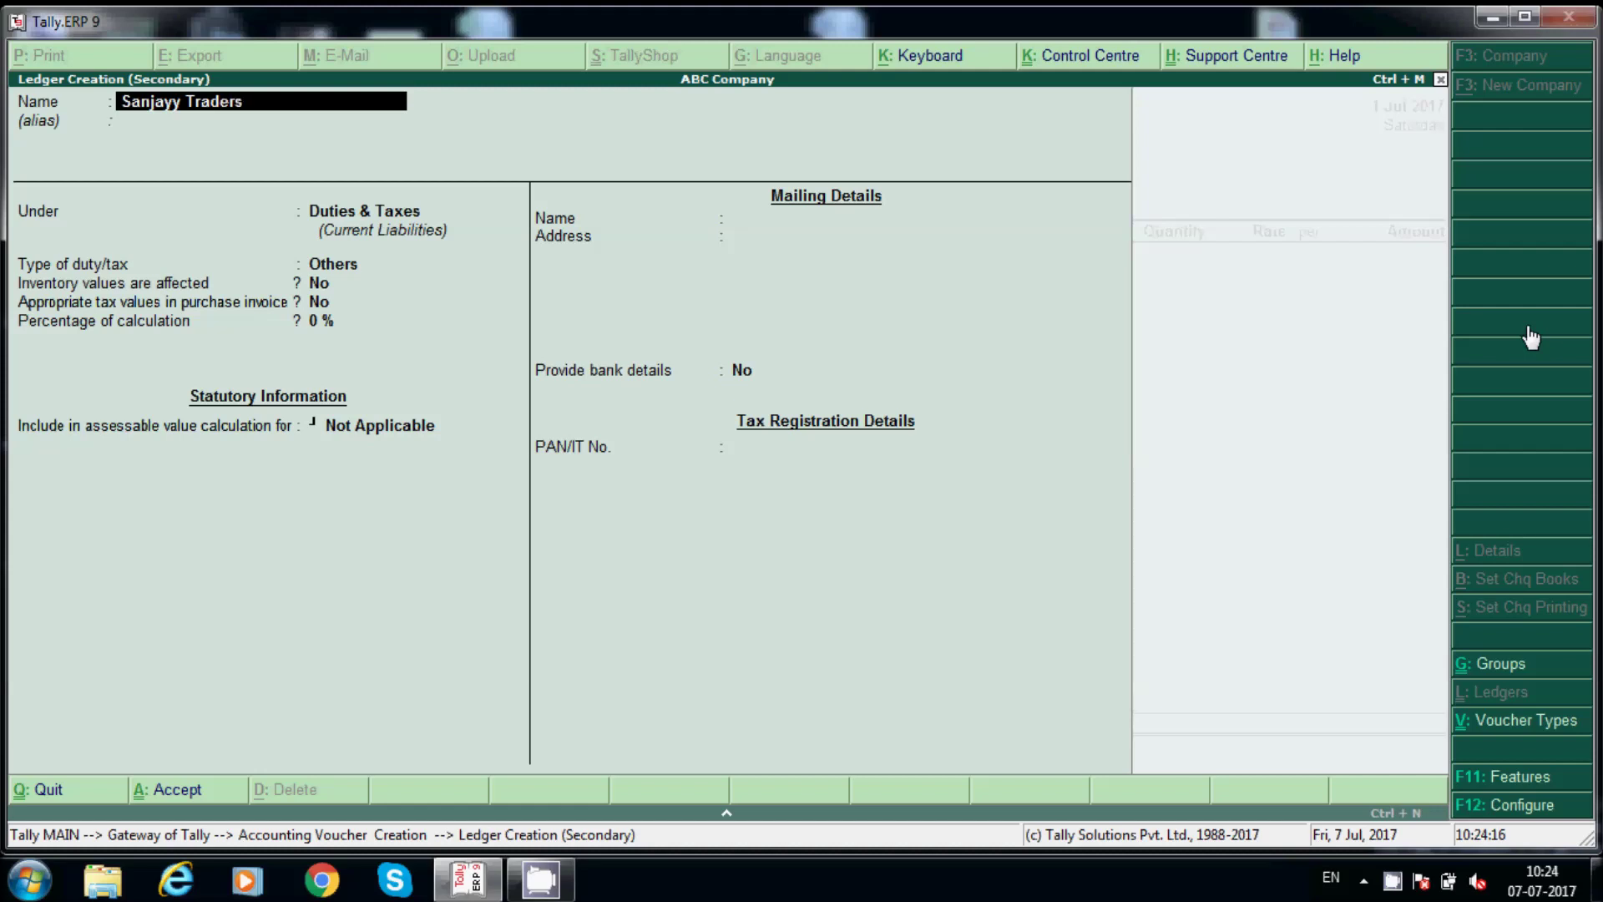
{"action": "key", "text": "BackSpace"}
{"action": "key", "text": "BackSpace"}
{"action": "key", "text": "BackSpace"}
{"action": "key", "text": "BackSpace"}
{"action": "key", "text": "BackSpace"}
{"action": "key", "text": "BackSpace"}
{"action": "key", "text": "BackSpace"}
{"action": "type", "text": "& Co"}
{"action": "key", "text": "Return"}
{"action": "key", "text": "Return"}
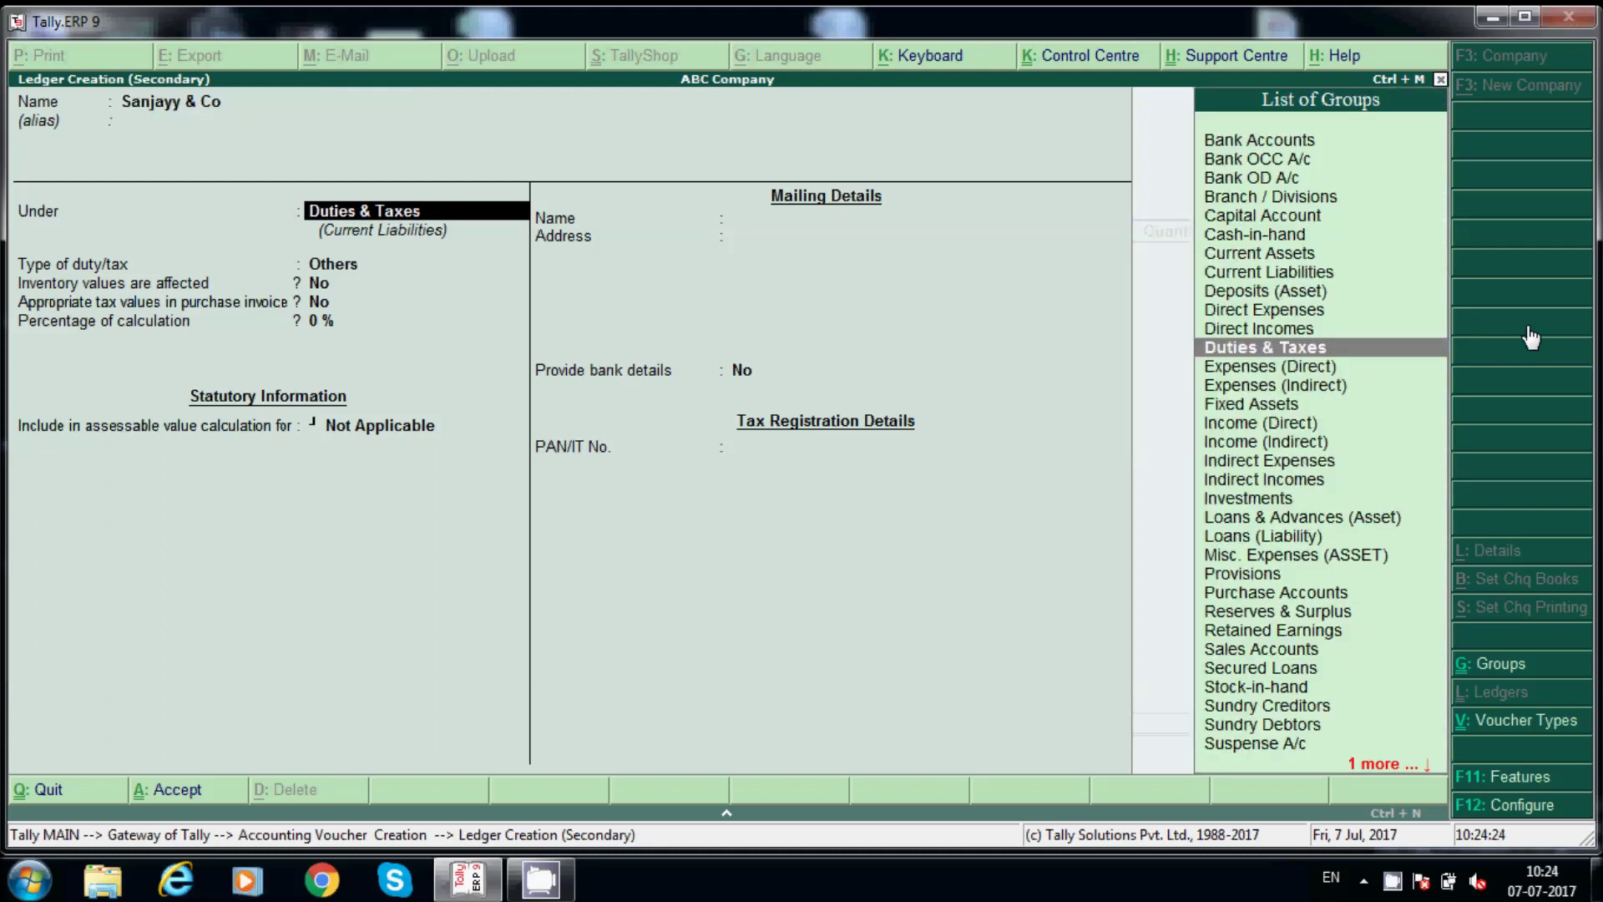
{"action": "type", "text": "Sund"}
{"action": "key", "text": "Down"}
{"action": "key", "text": "Return"}
{"action": "key", "text": "Return"}
{"action": "key", "text": "Return"}
{"action": "key", "text": "Return"}
{"action": "key", "text": "Return"}
{"action": "key", "text": "Return"}
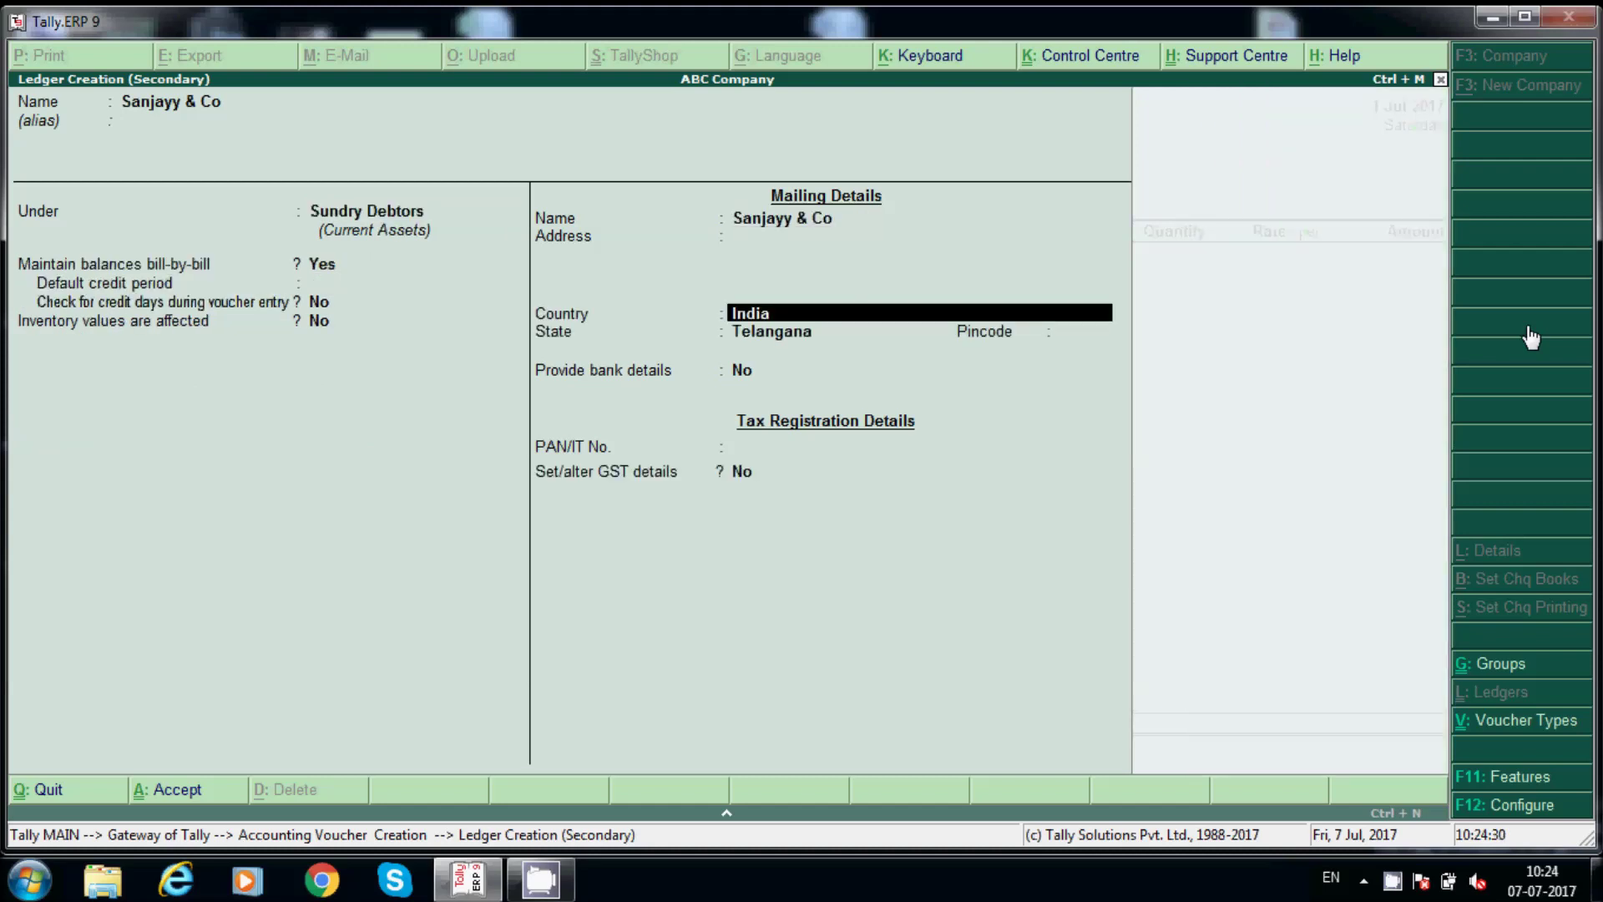
{"action": "key", "text": "Return"}
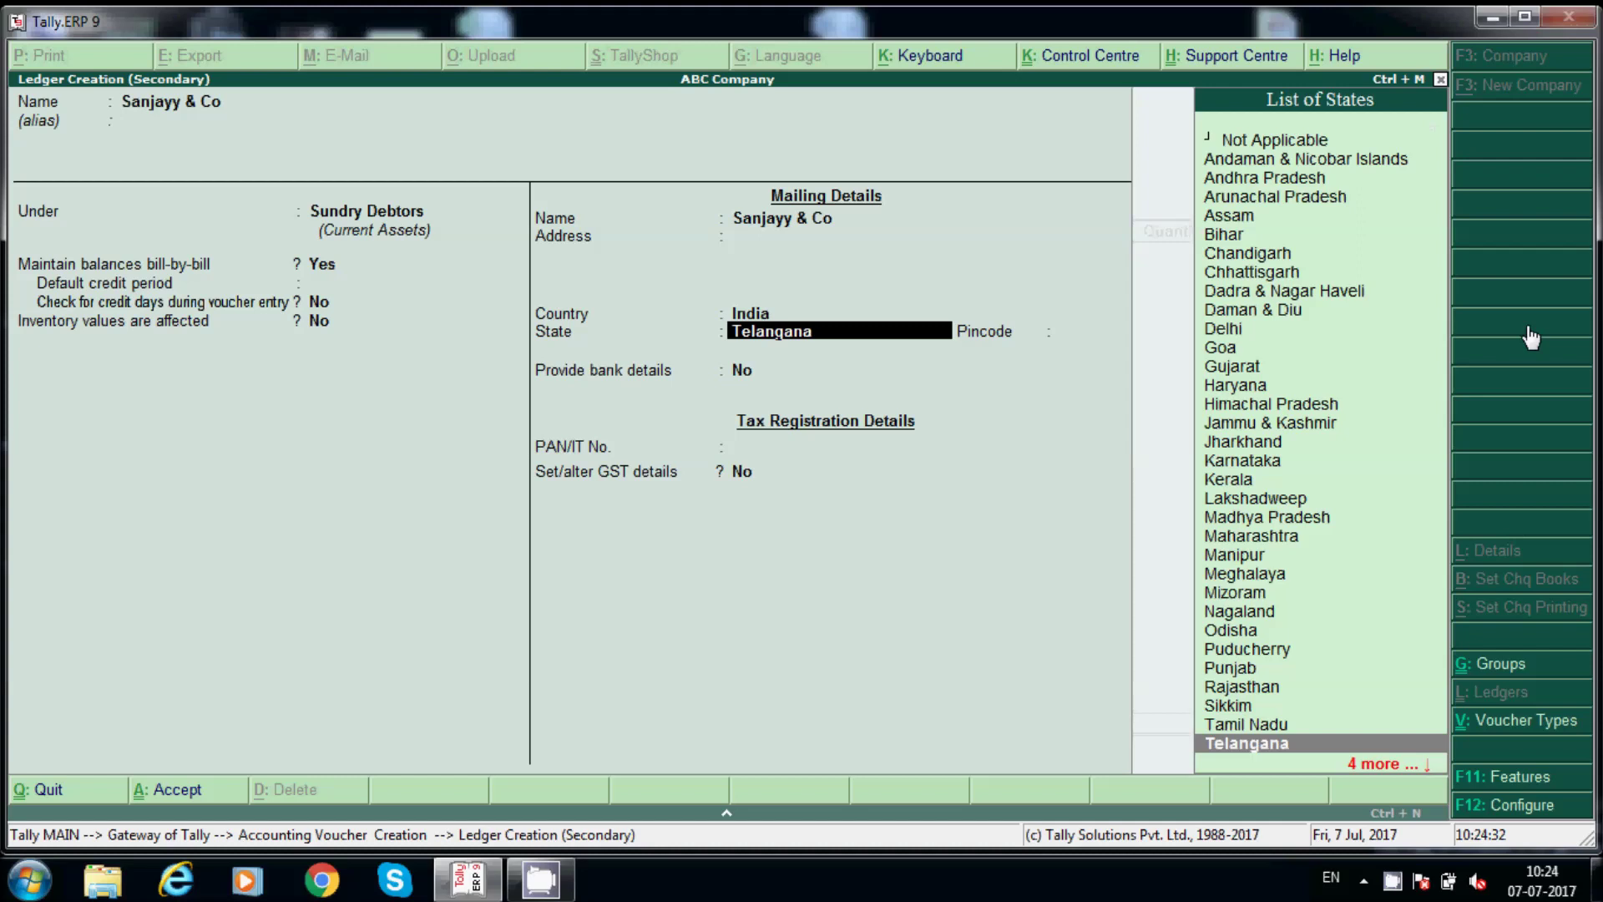
{"action": "key", "text": "Return"}
{"action": "key", "text": "Return"}
{"action": "key", "text": "Return"}
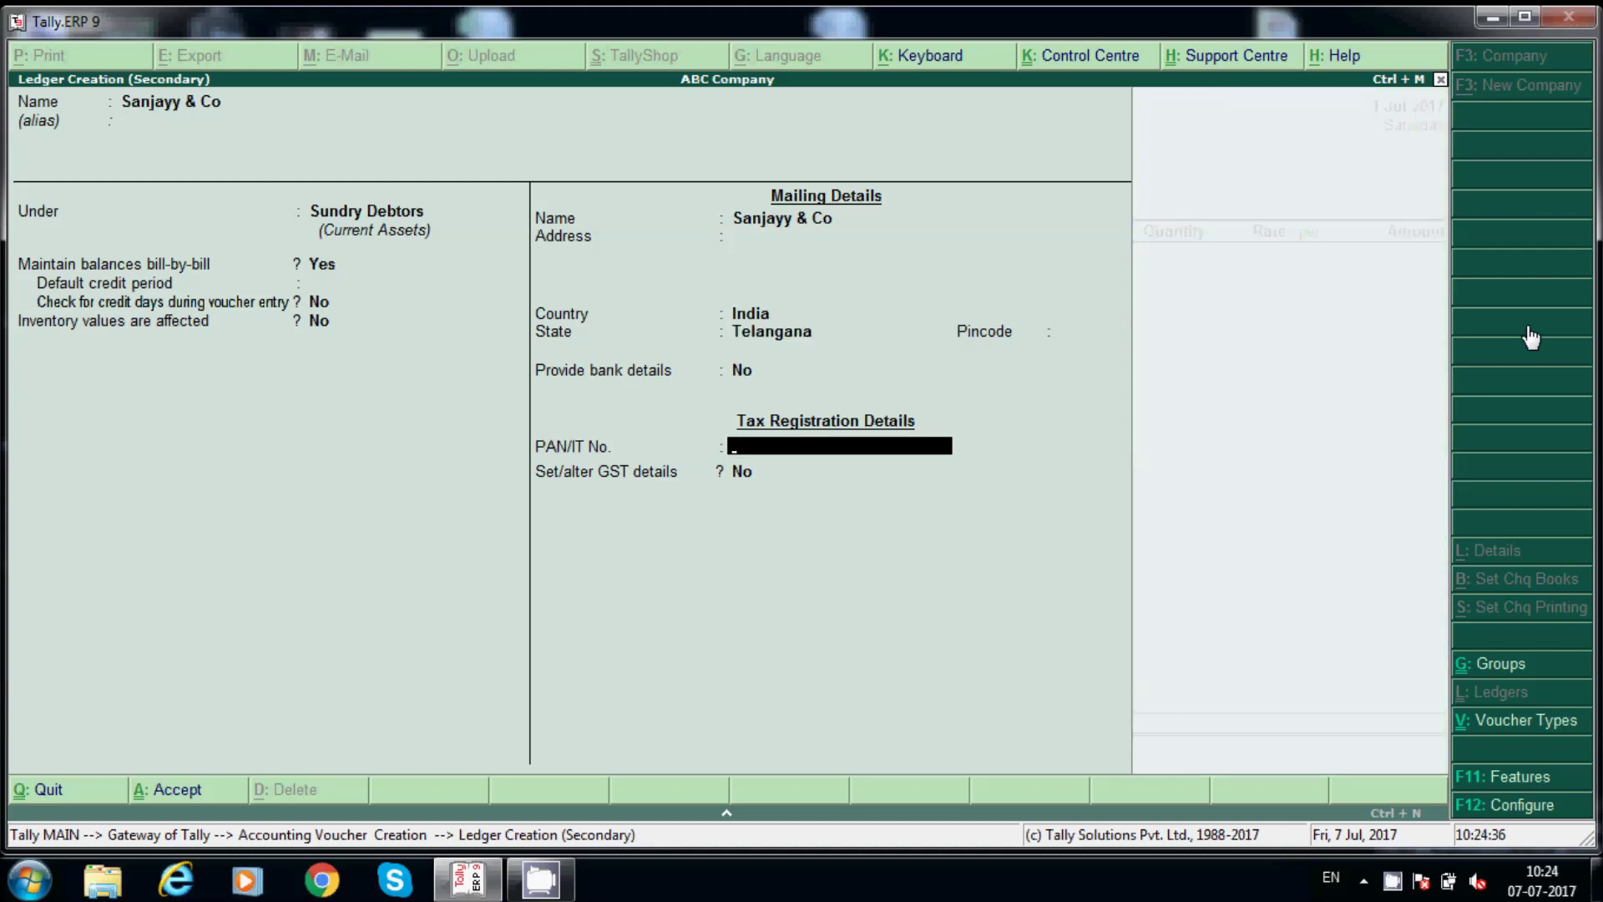
{"action": "key", "text": "Return"}
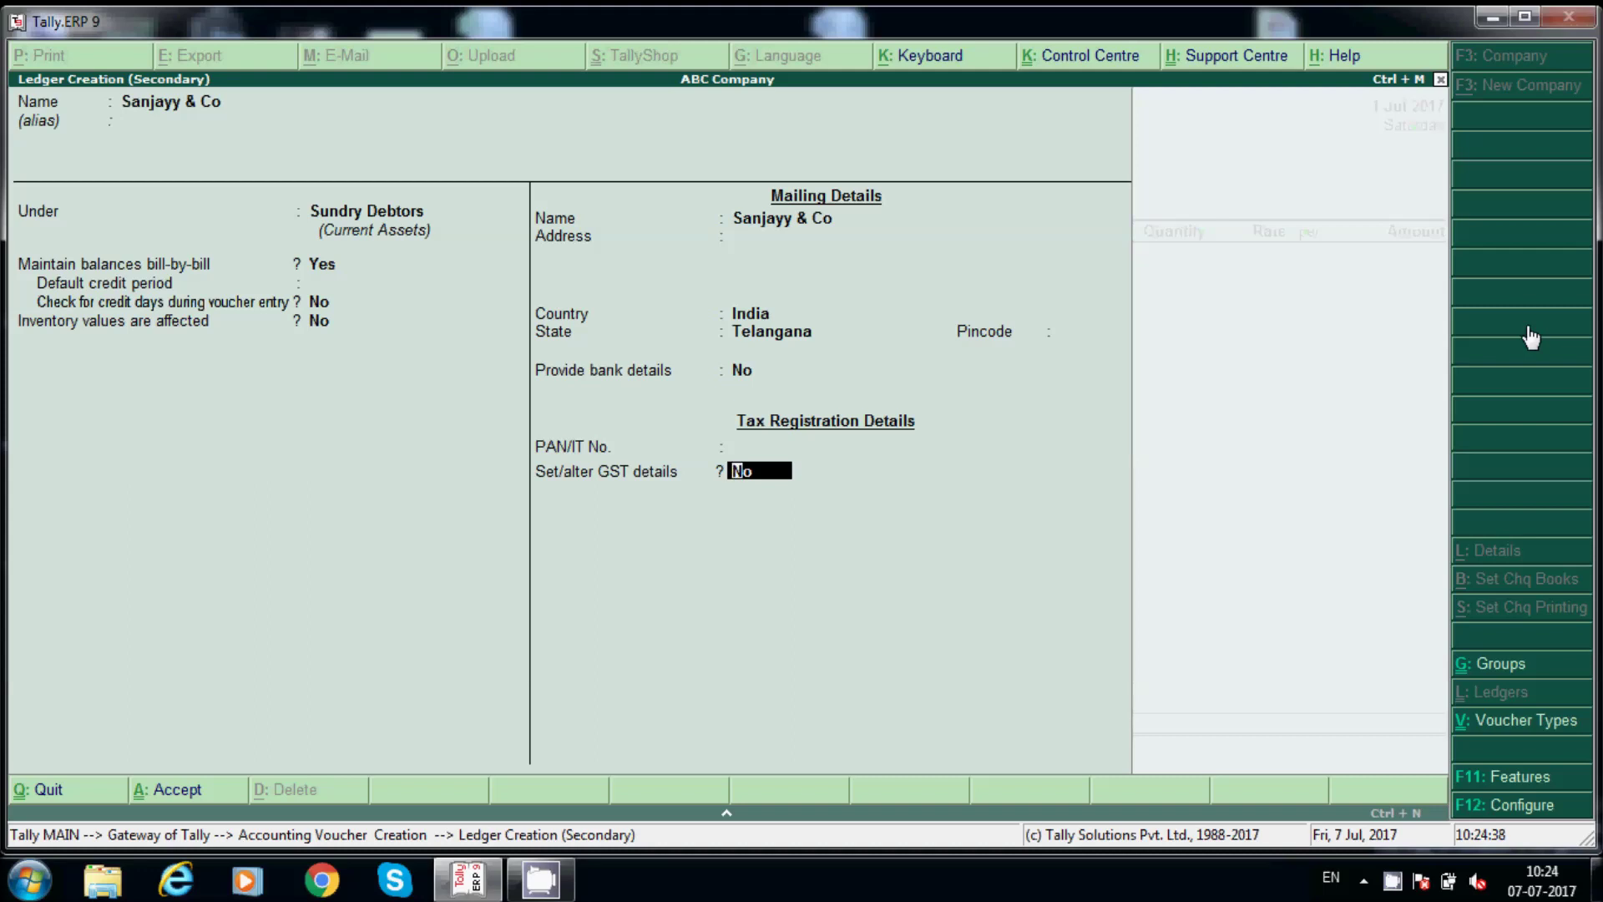
Set Sanjayy & Co's GST registration to Regular with its GSTIN, save it, accept Party Details.
{"action": "type", "text": "y"}
{"action": "key", "text": "Return"}
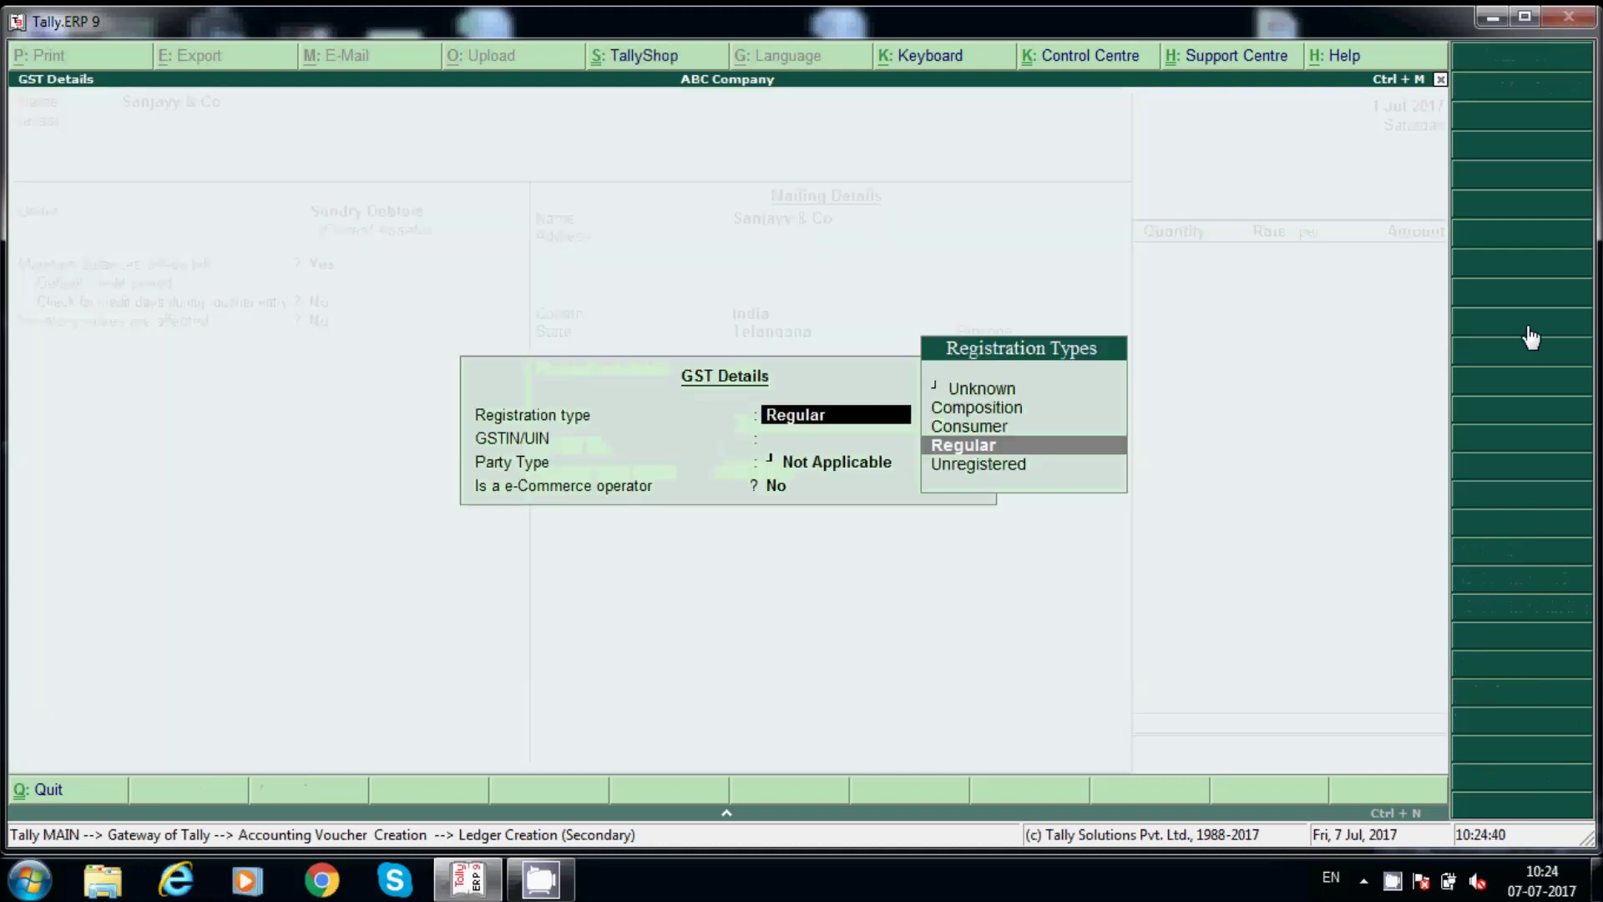
{"action": "key", "text": "Return"}
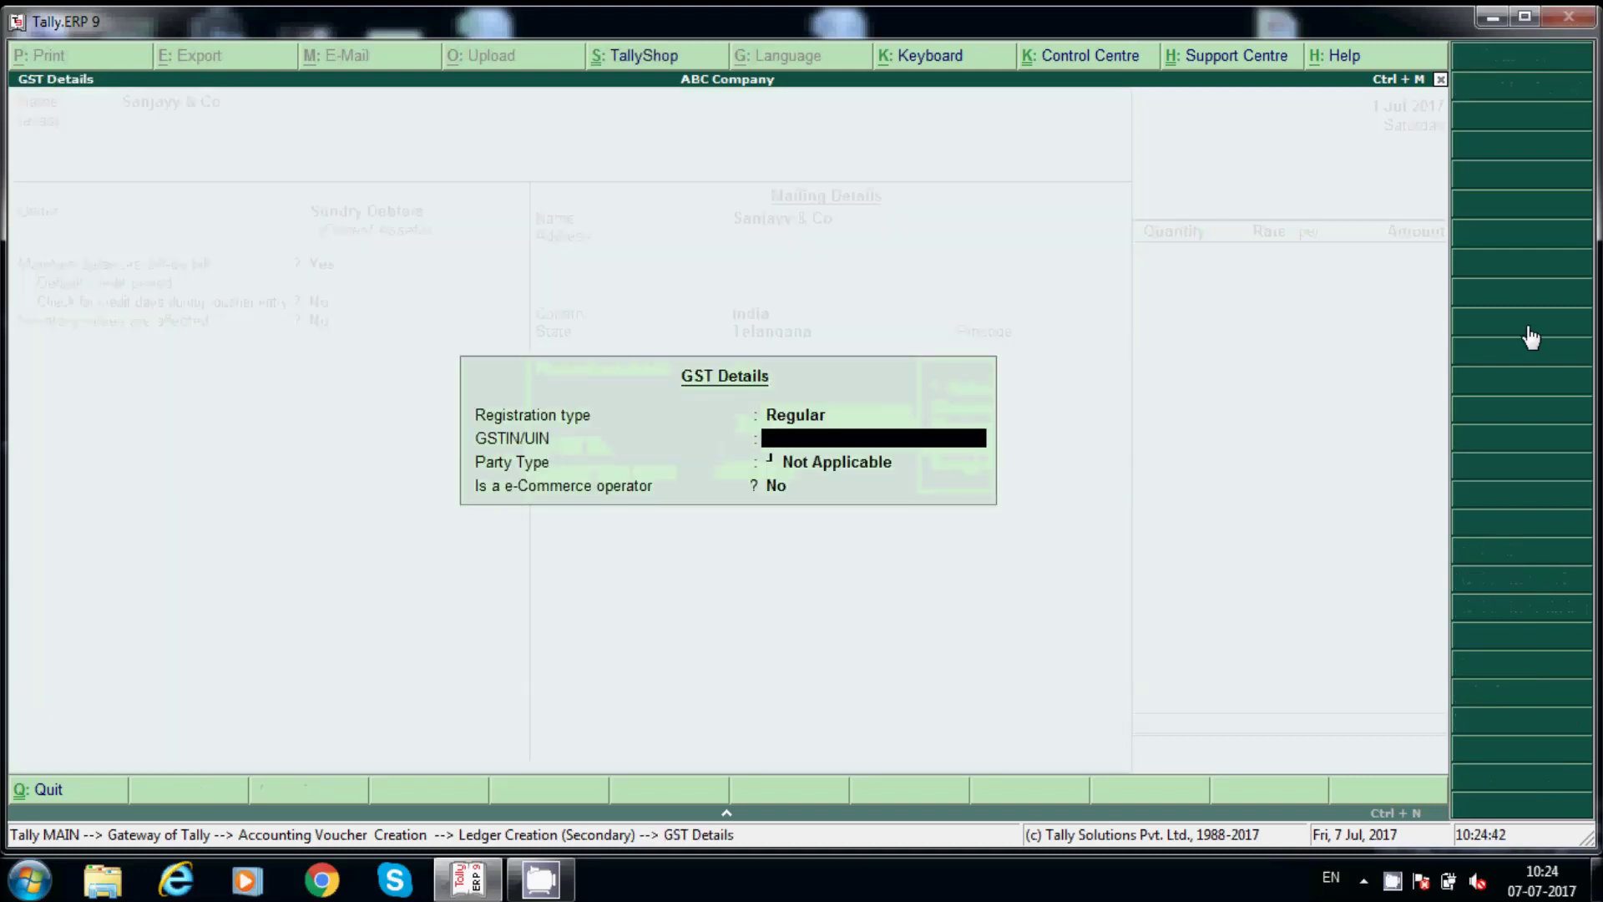
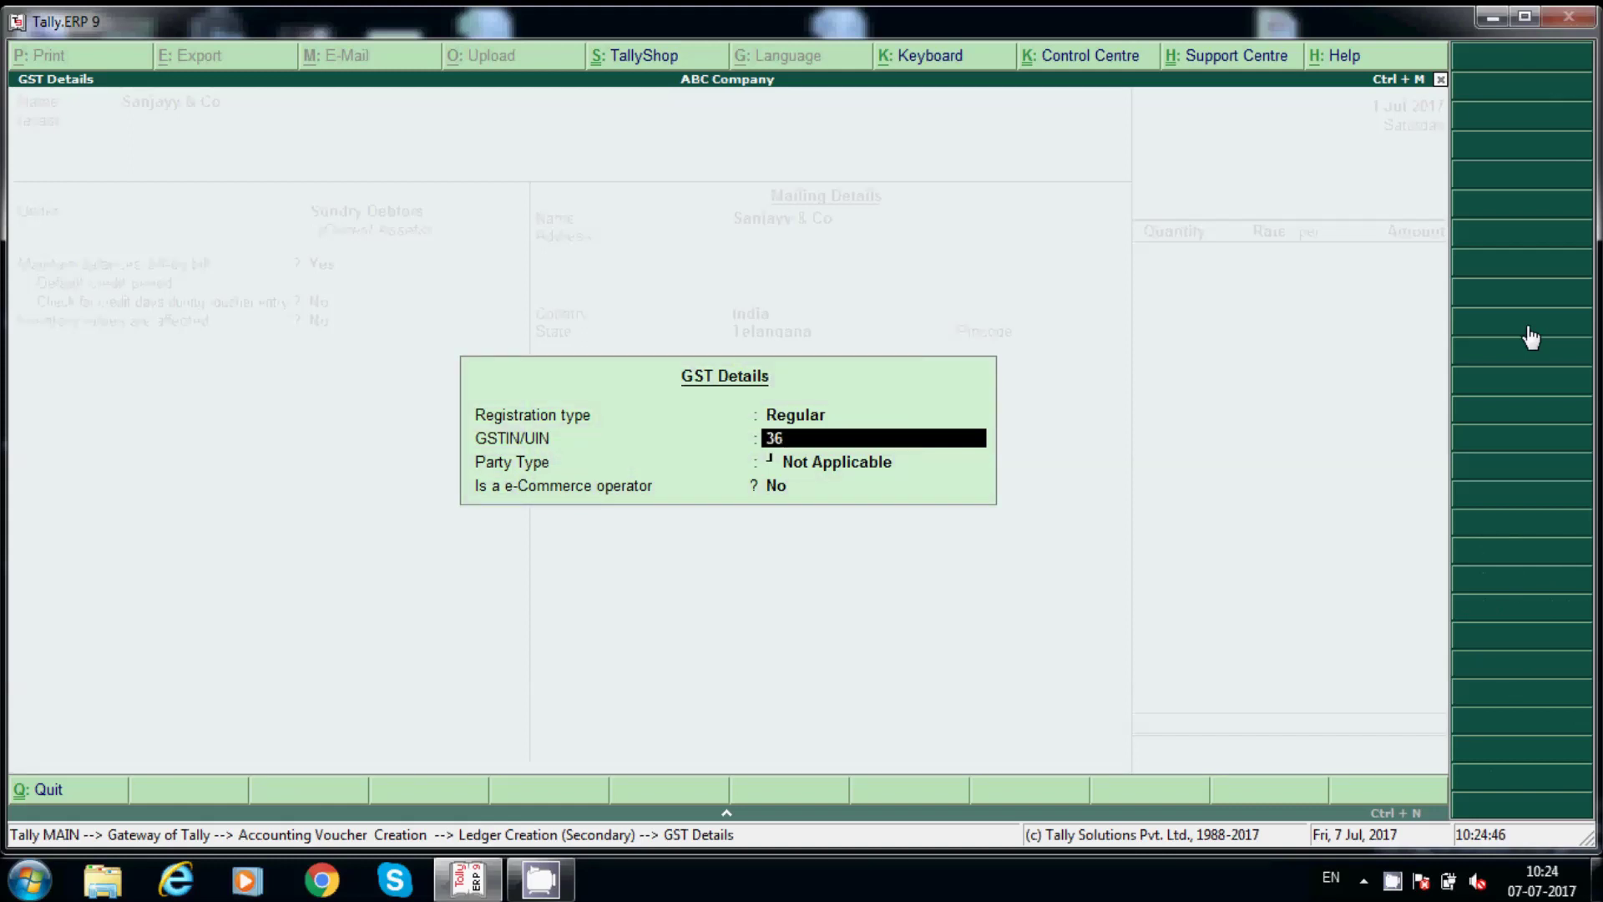
{"action": "key", "text": "Return"}
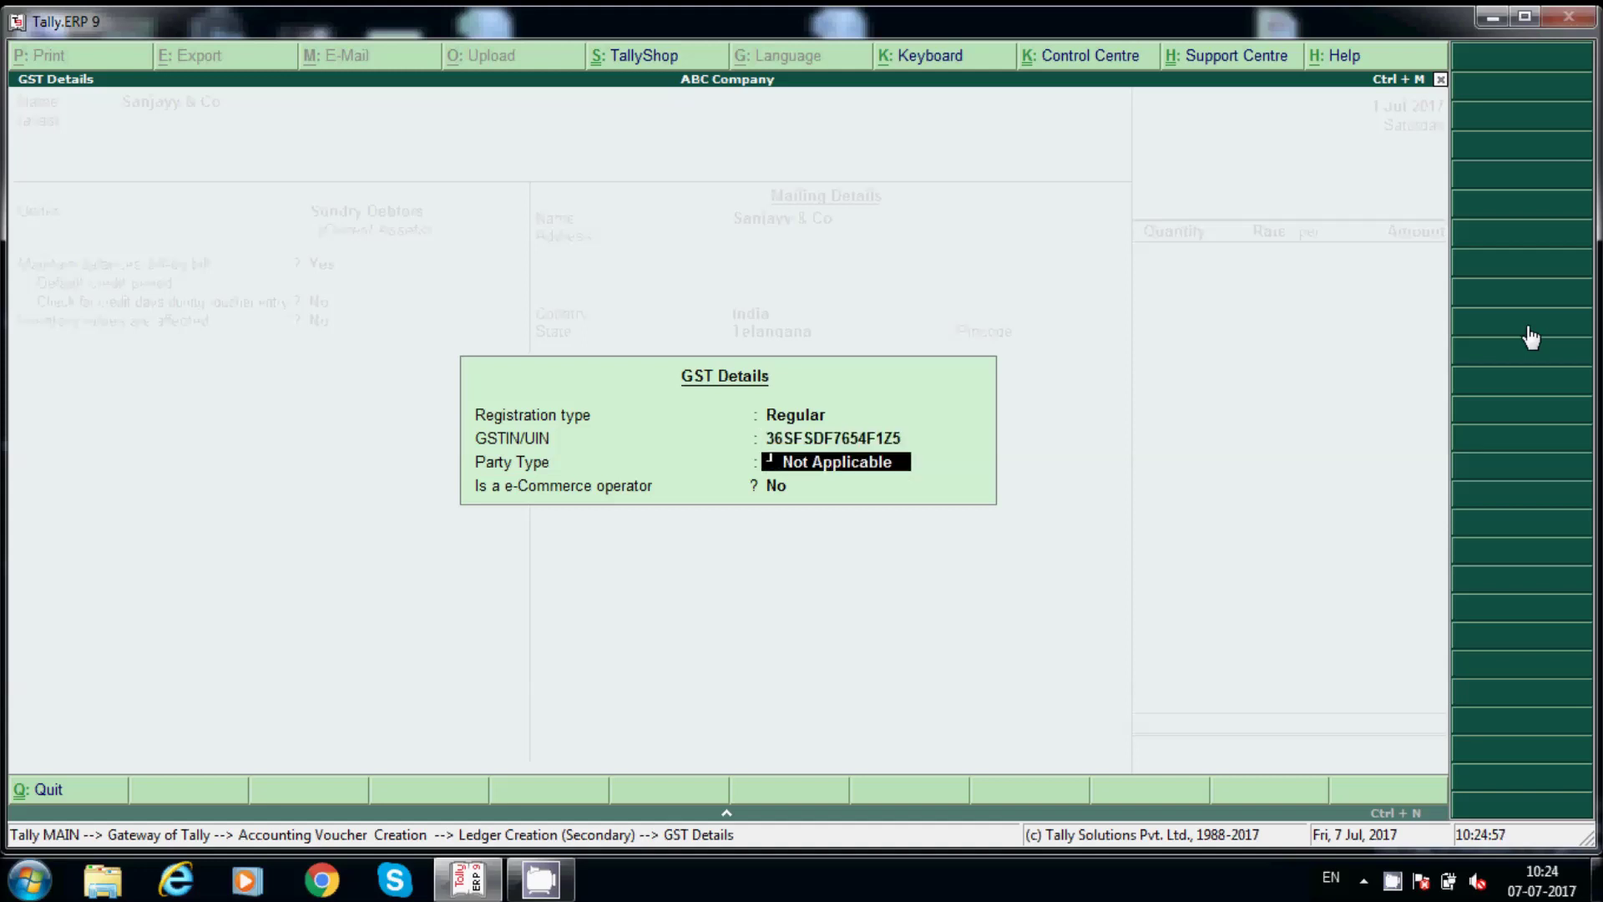
{"action": "key", "text": "Return"}
{"action": "key", "text": "Return"}
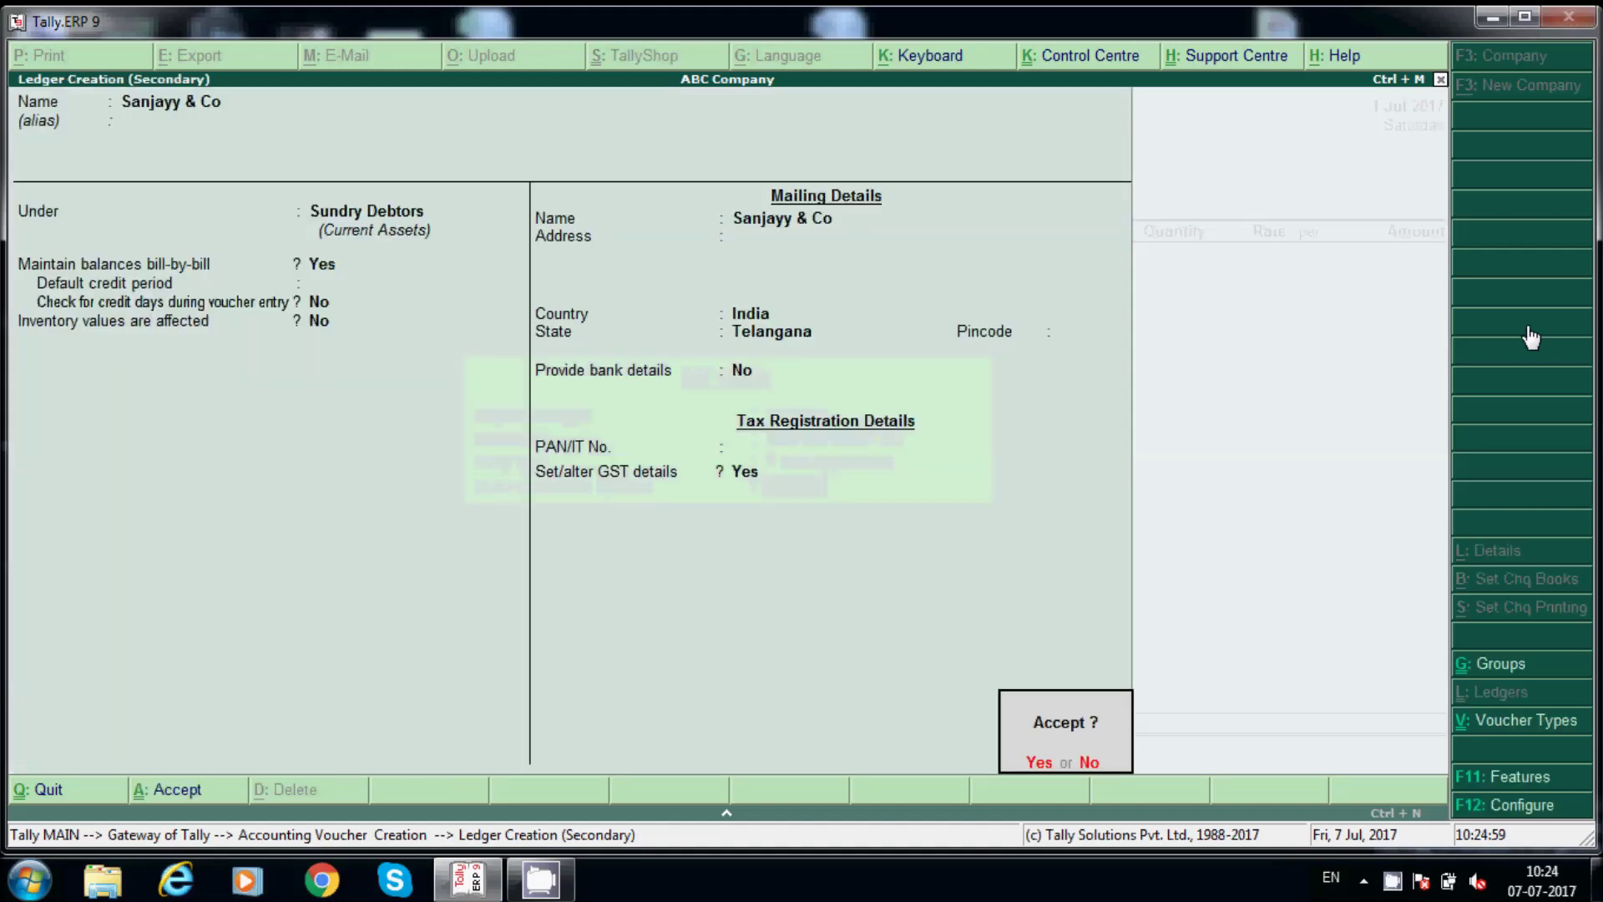
{"action": "key", "text": "Return"}
{"action": "key", "text": "Return"}
{"action": "key", "text": "Return"}
{"action": "key", "text": "Return"}
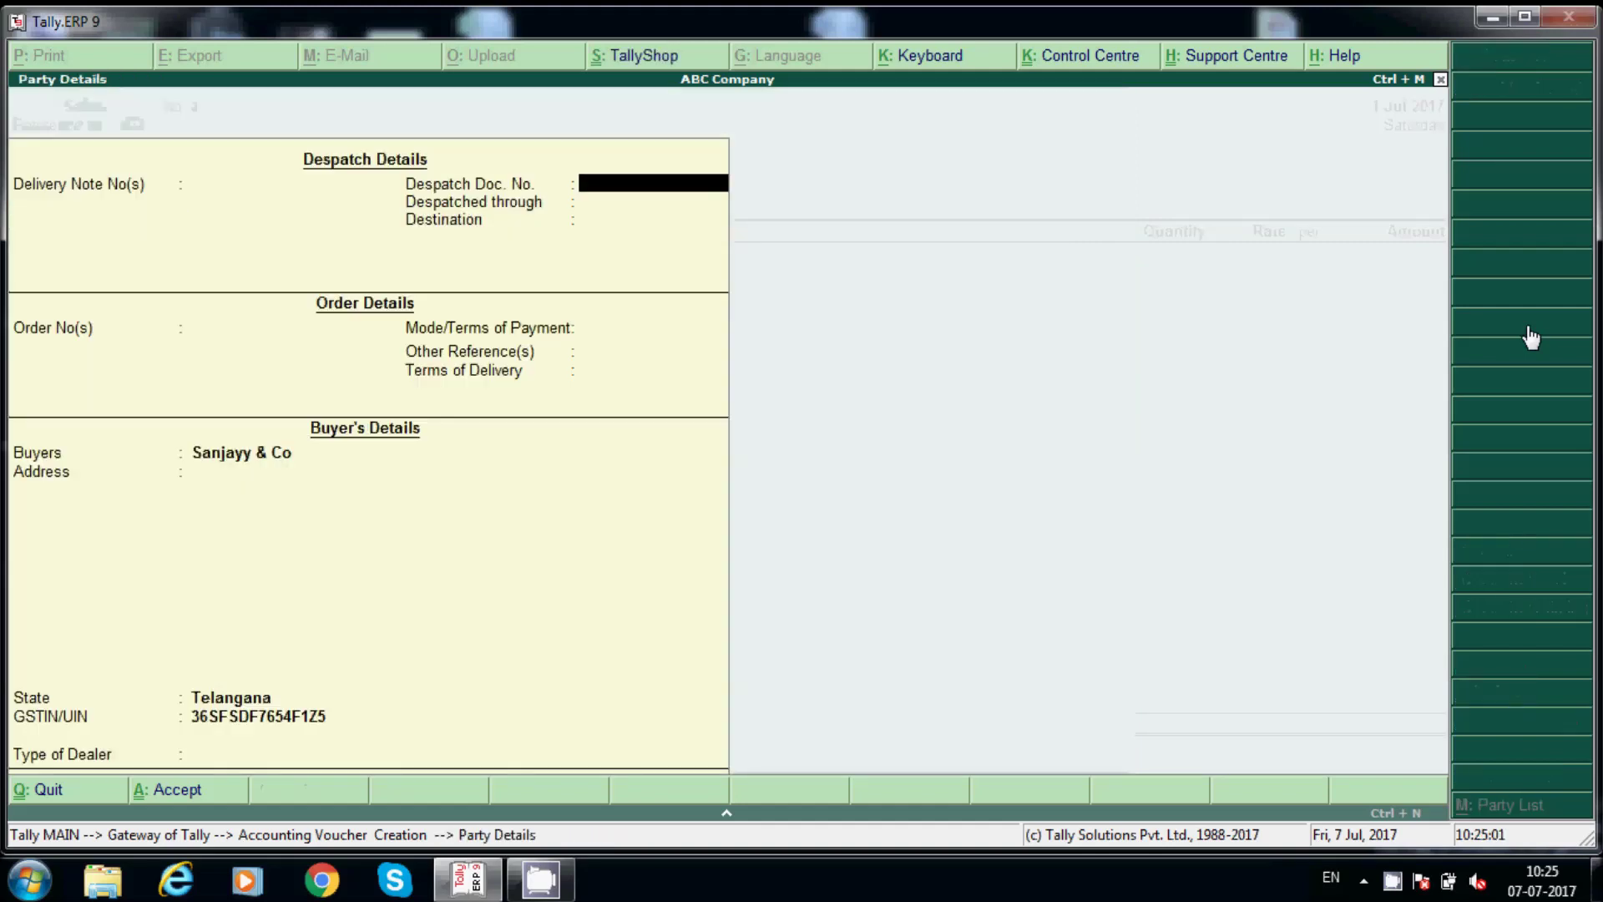
{"action": "key", "text": "Return"}
{"action": "key", "text": "Return"}
{"action": "key", "text": "Return"}
{"action": "key", "text": "Return"}
{"action": "key", "text": "Return"}
{"action": "key", "text": "Return"}
{"action": "key", "text": "Return"}
{"action": "key", "text": "Return"}
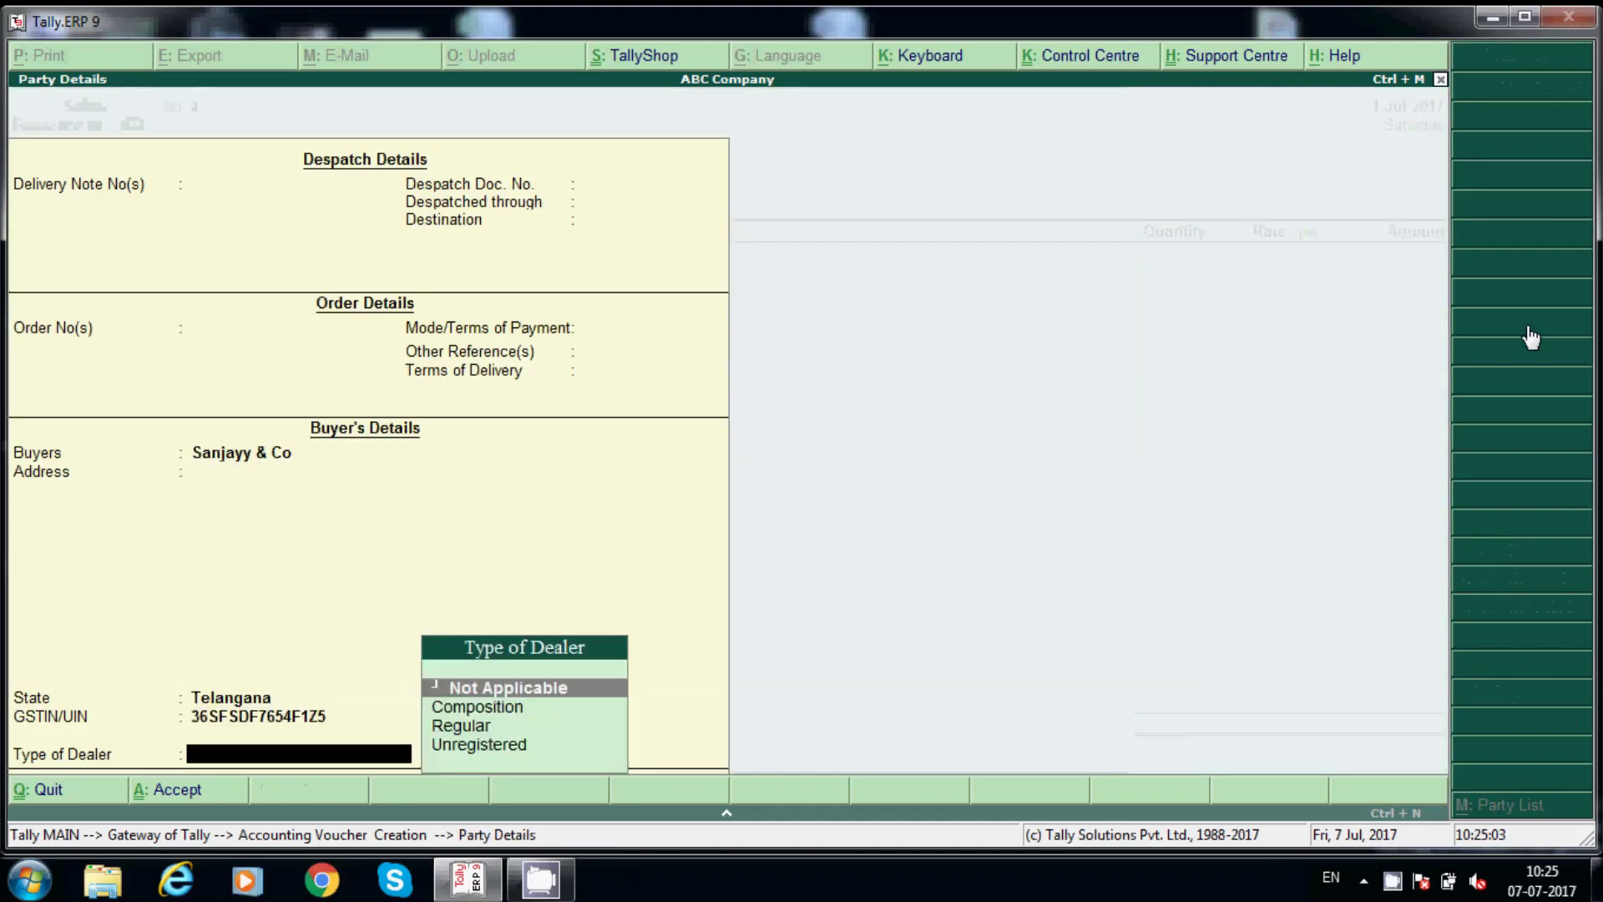
{"action": "key", "text": "Return"}
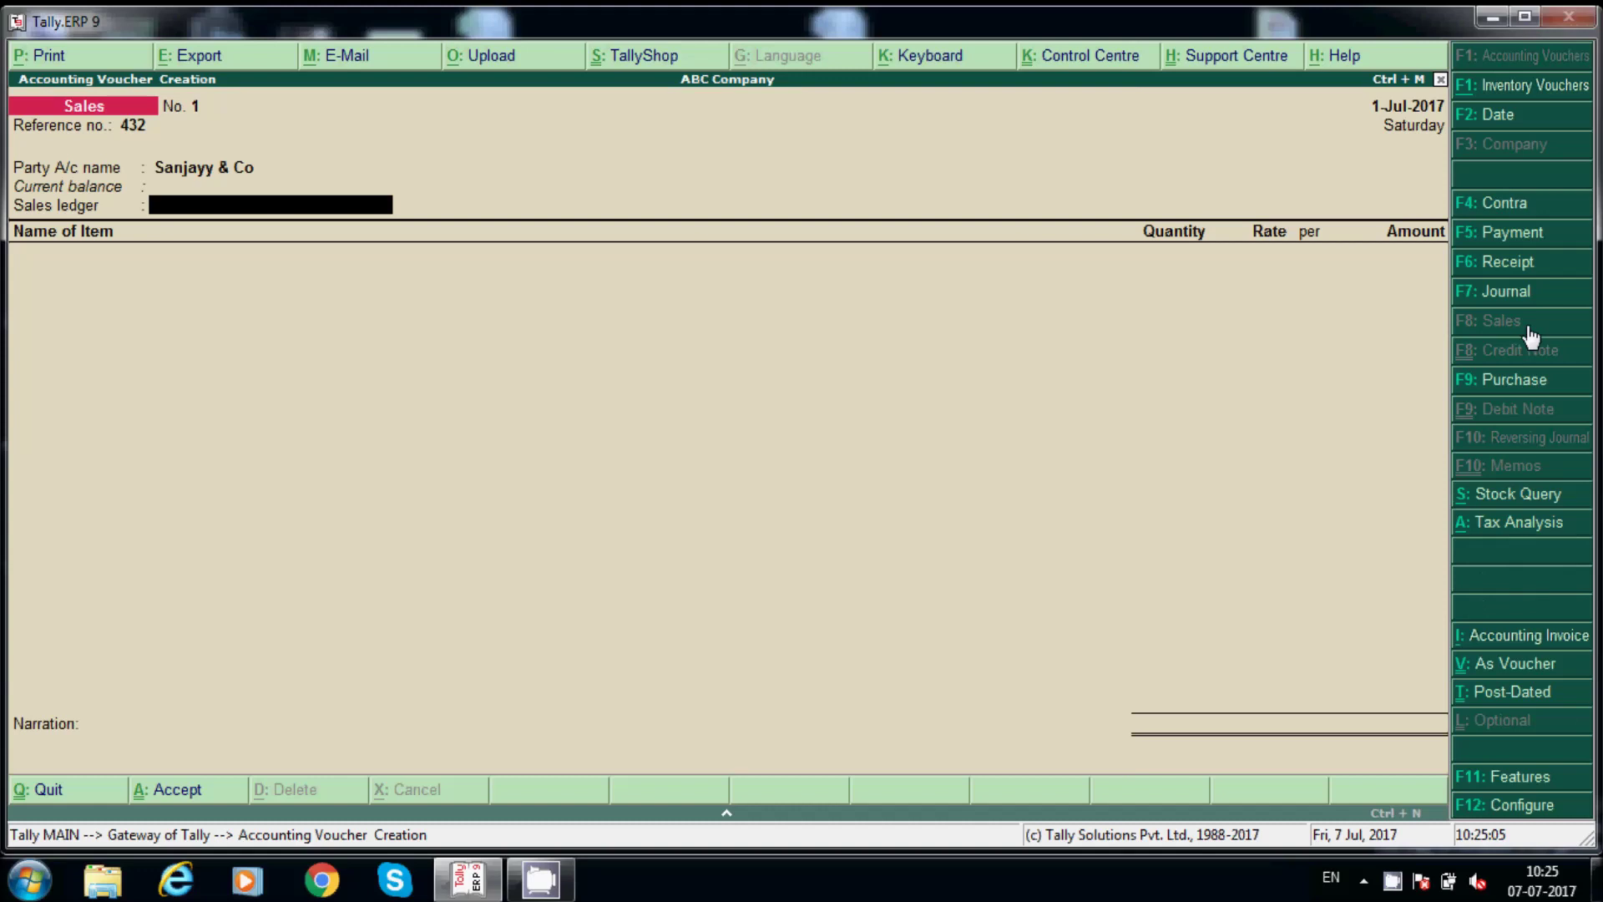
Create sales ledger Local Sales@18% under Sales Accounts, inventory values affected Yes.
{"action": "key", "text": "alt+c"}
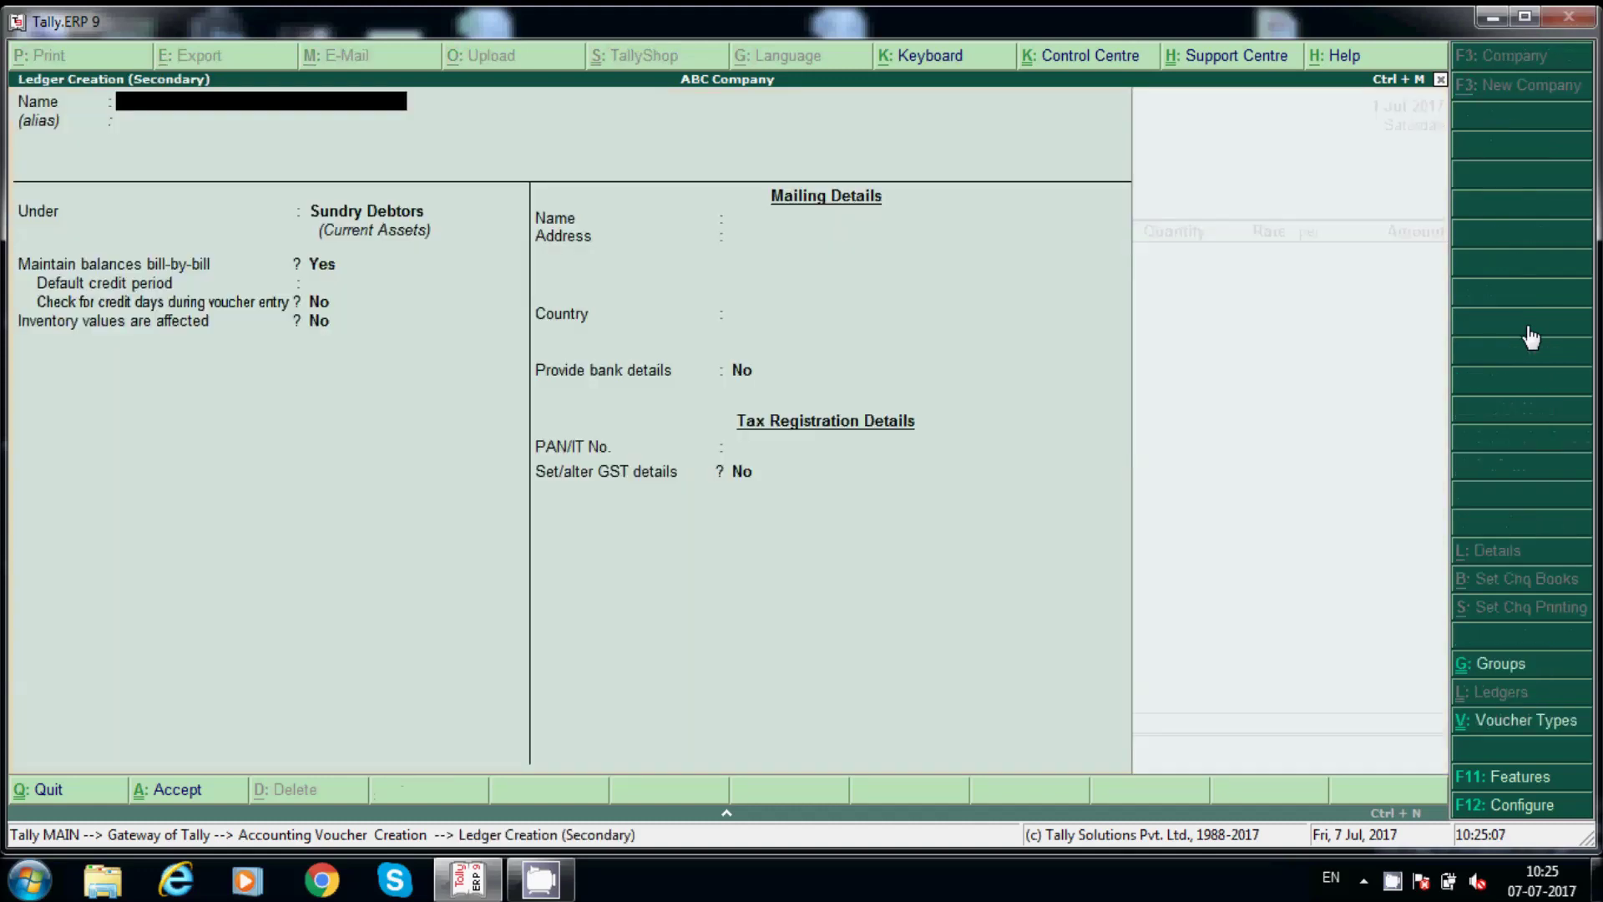
{"action": "type", "text": "Local Sales@18%"}
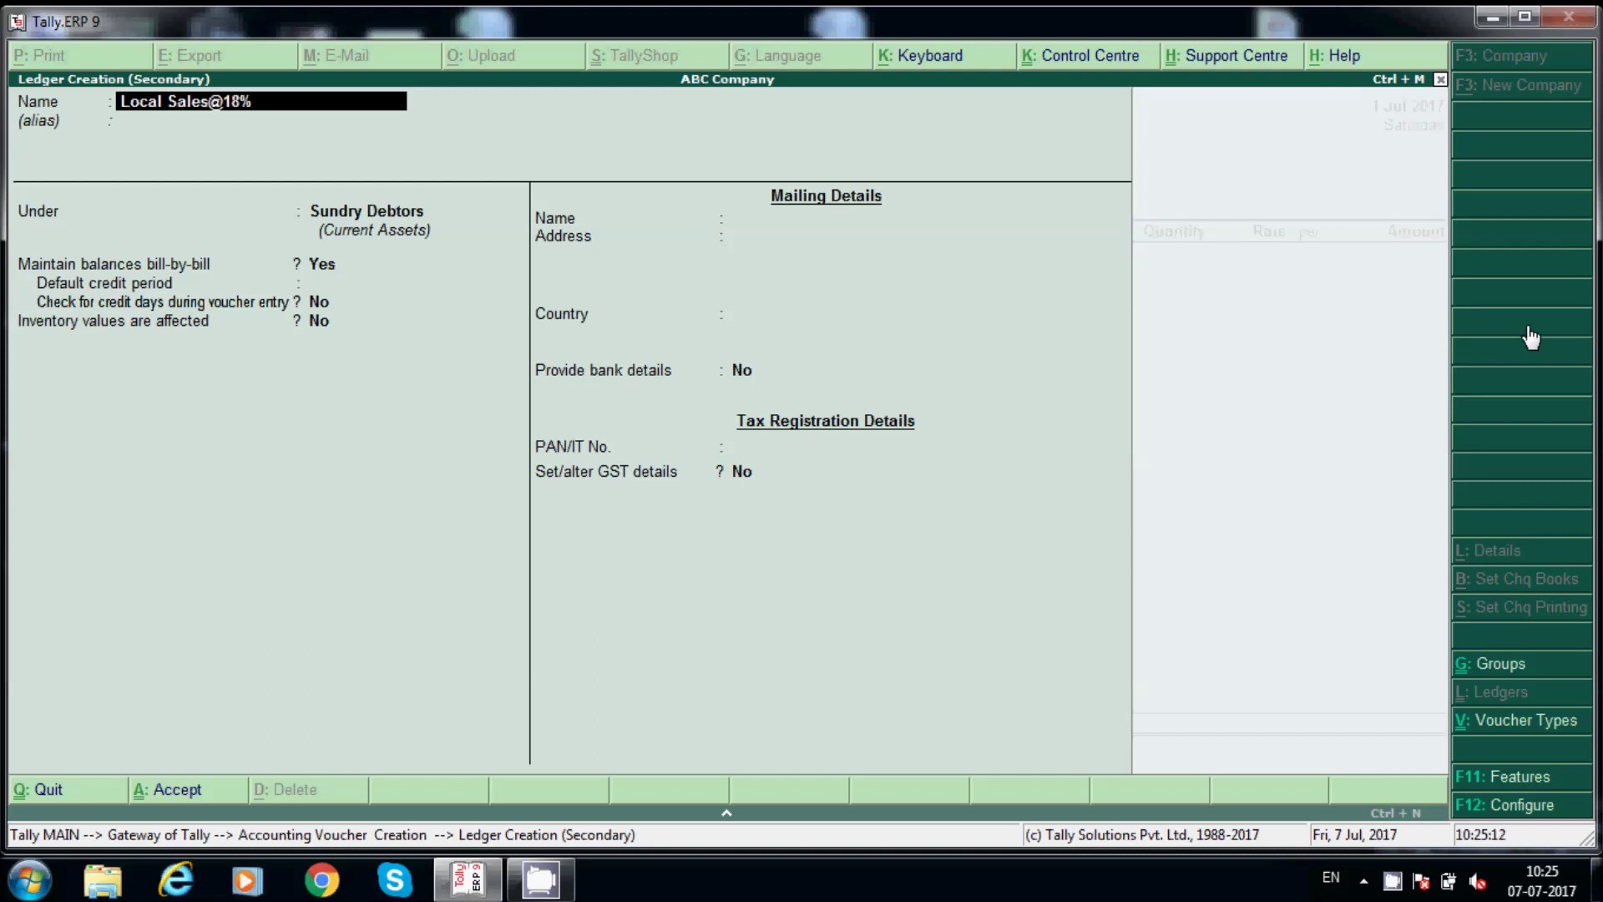
{"action": "key", "text": "Return"}
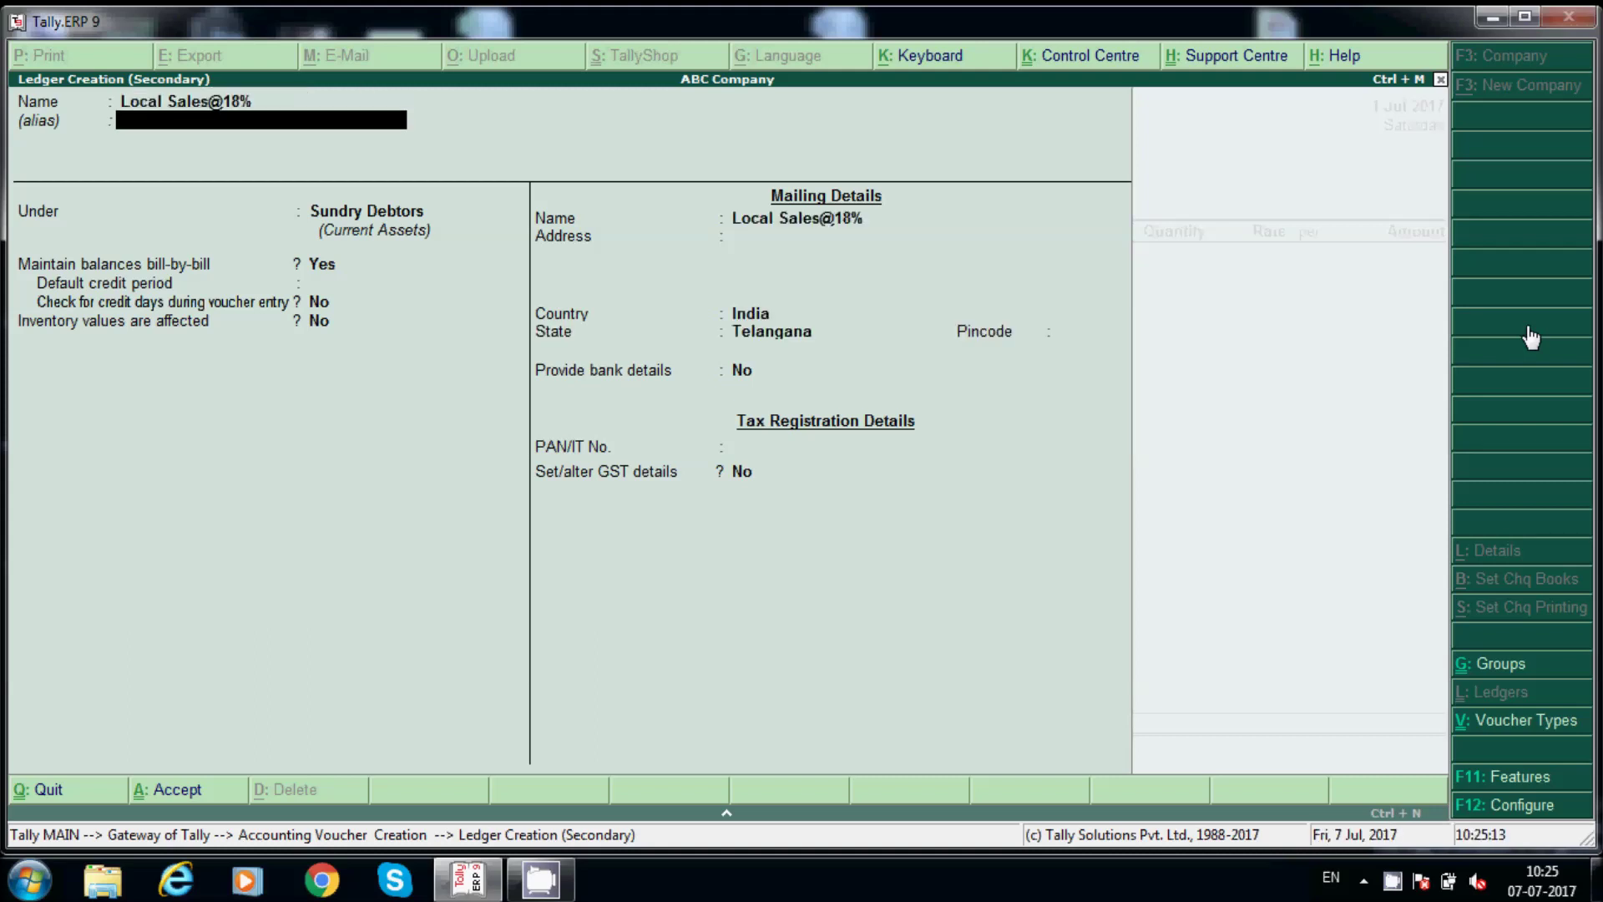
{"action": "key", "text": "Return"}
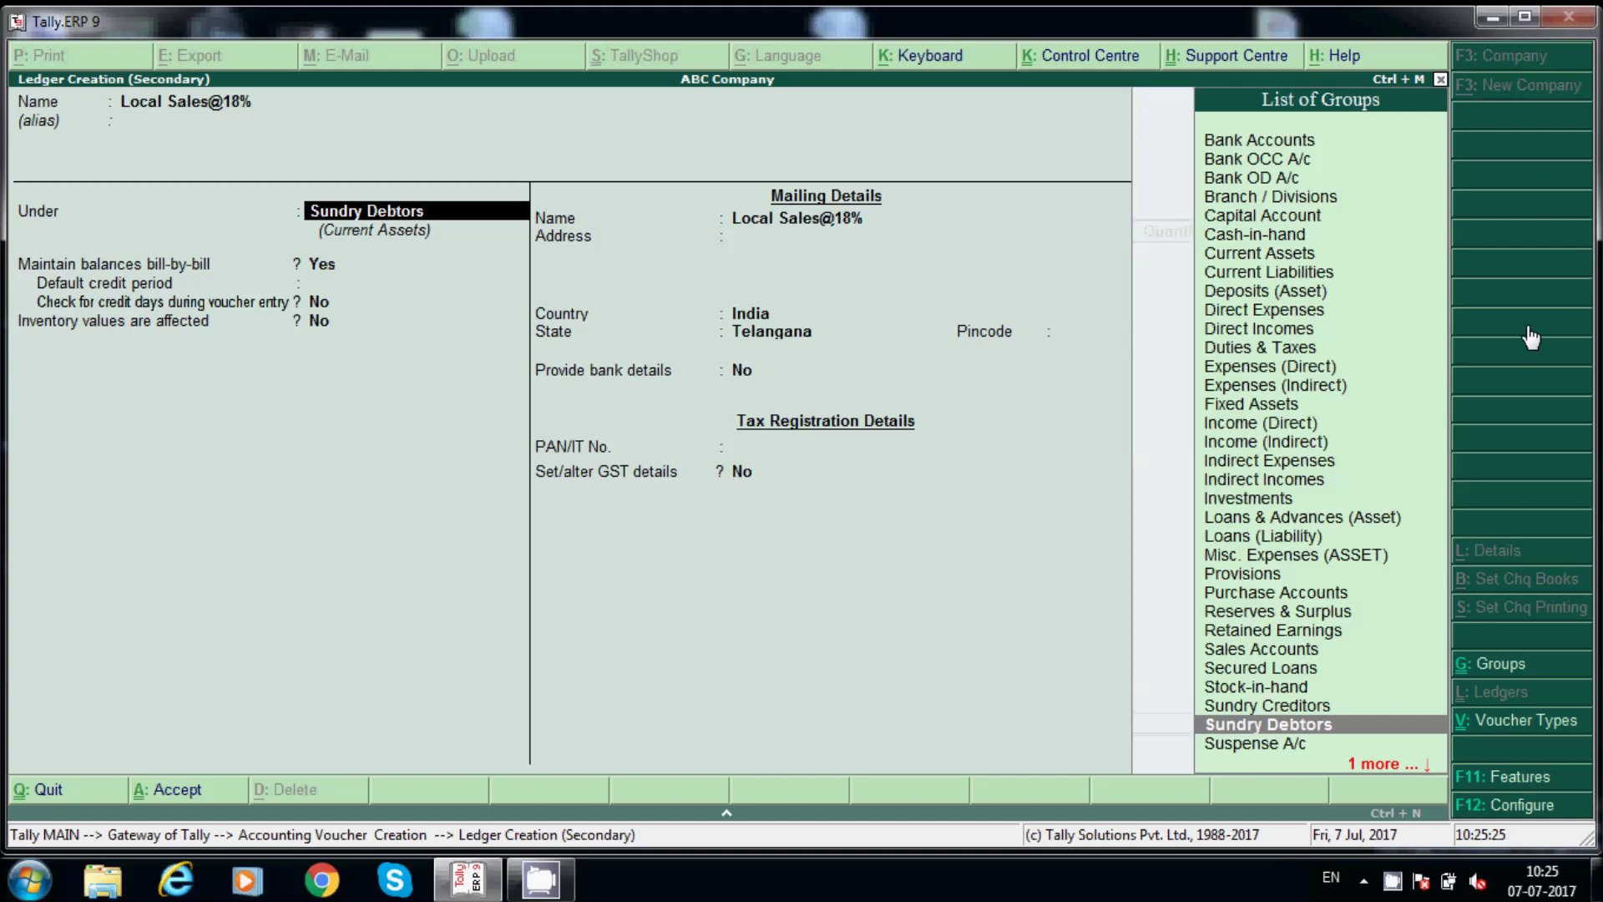
{"action": "type", "text": "Sal"}
{"action": "key", "text": "Return"}
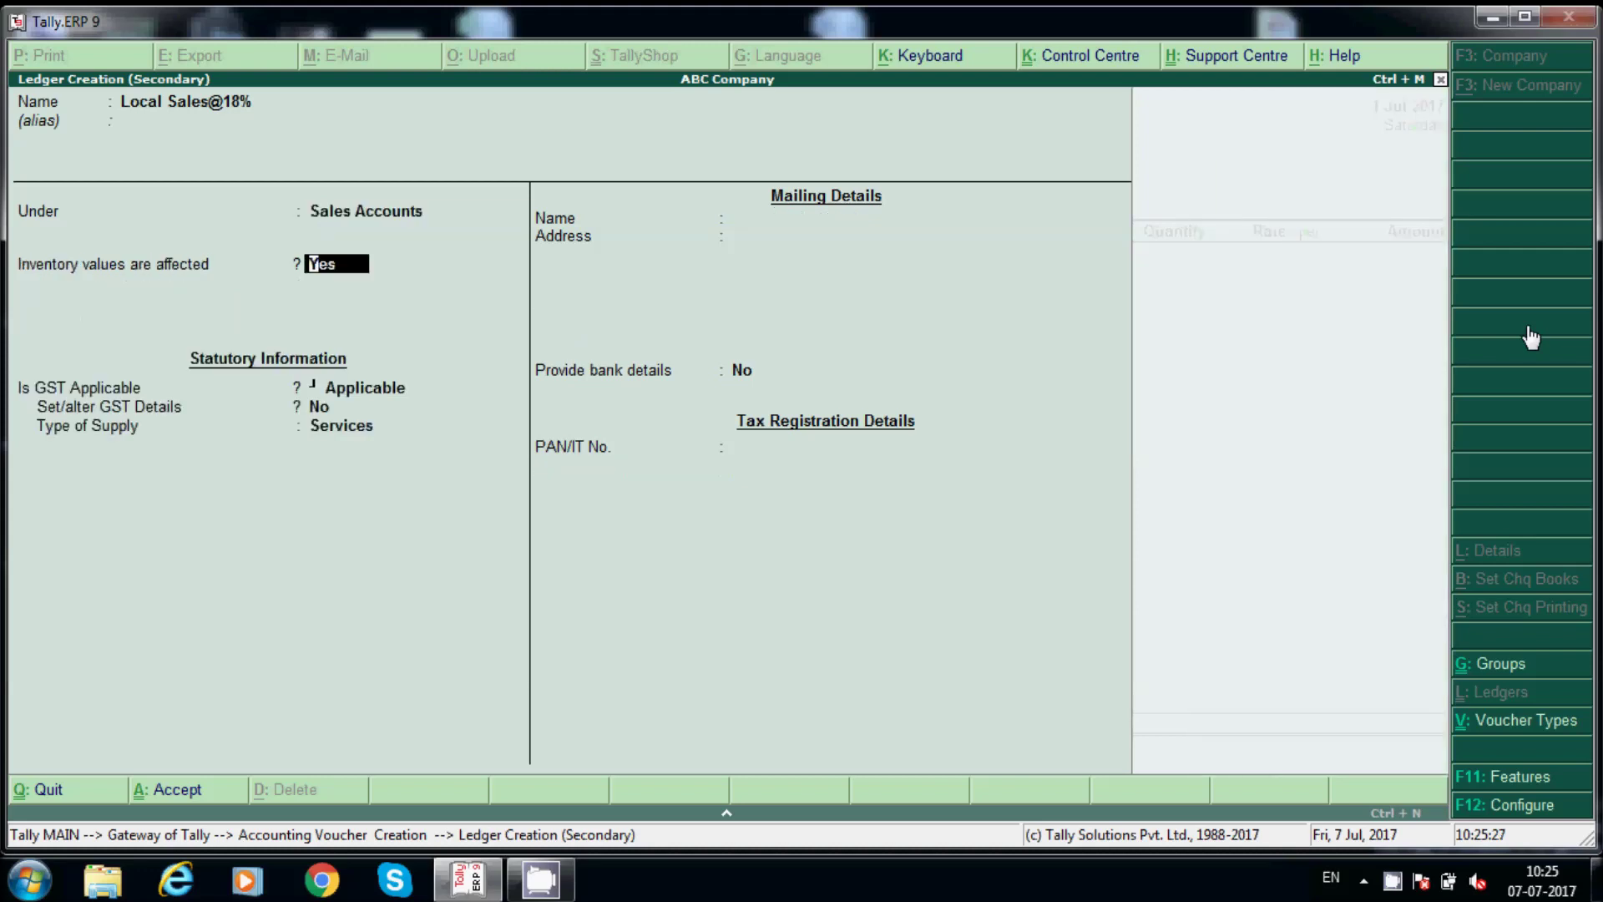
{"action": "key", "text": "Return"}
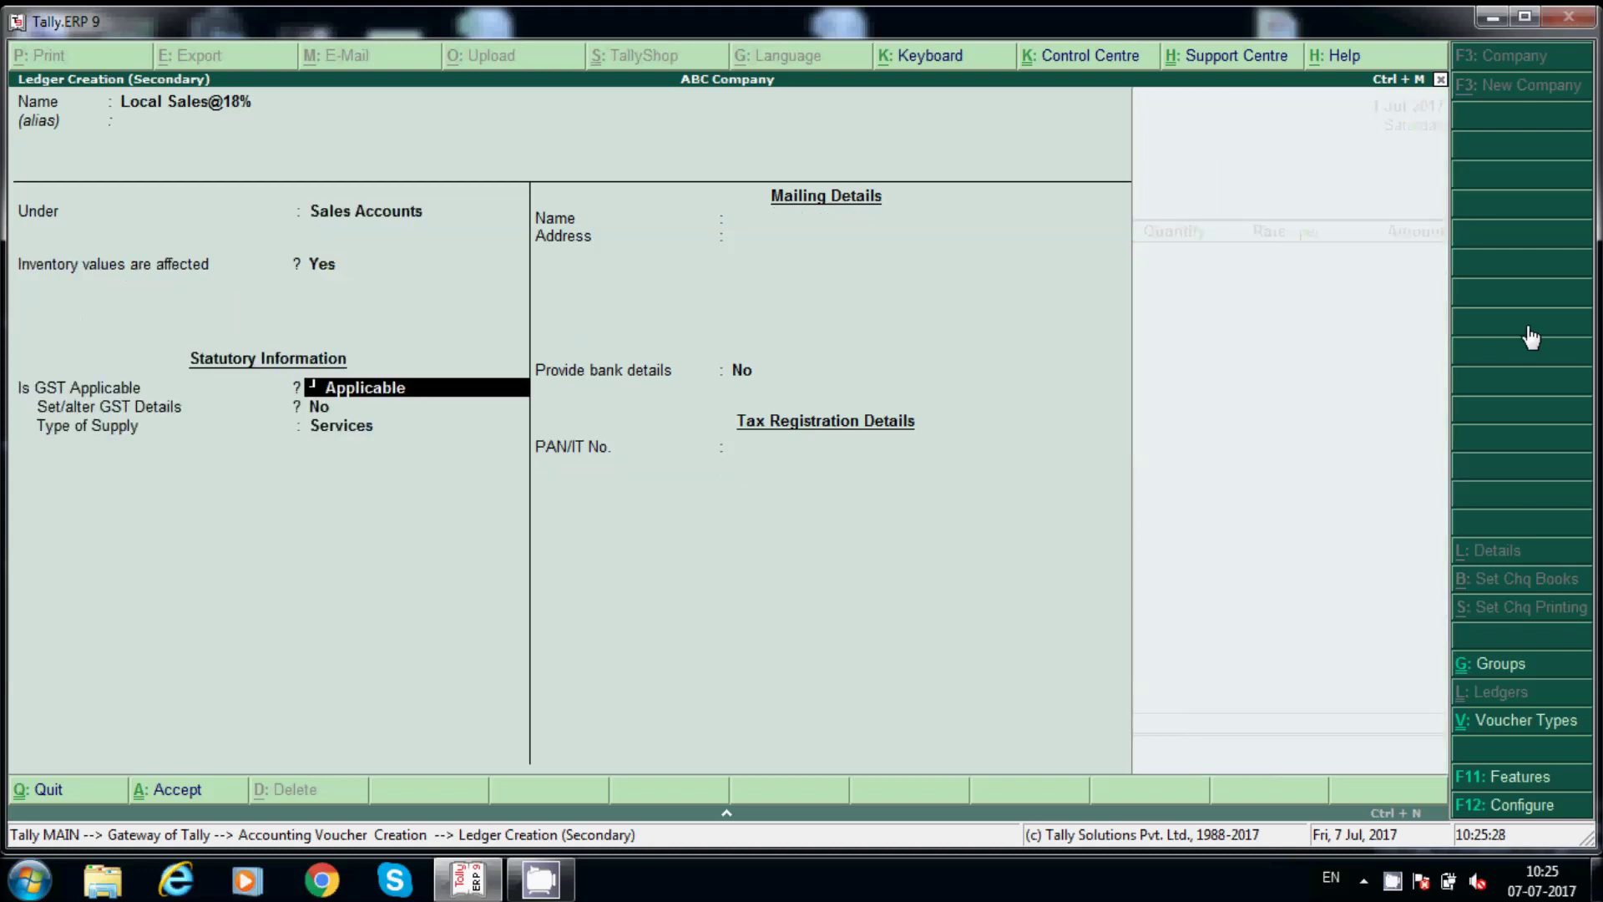
{"action": "key", "text": "Return"}
Give Local Sales@18% GST details: Sales Taxable, 18% integrated tax, Goods supply; save it.
{"action": "type", "text": "y"}
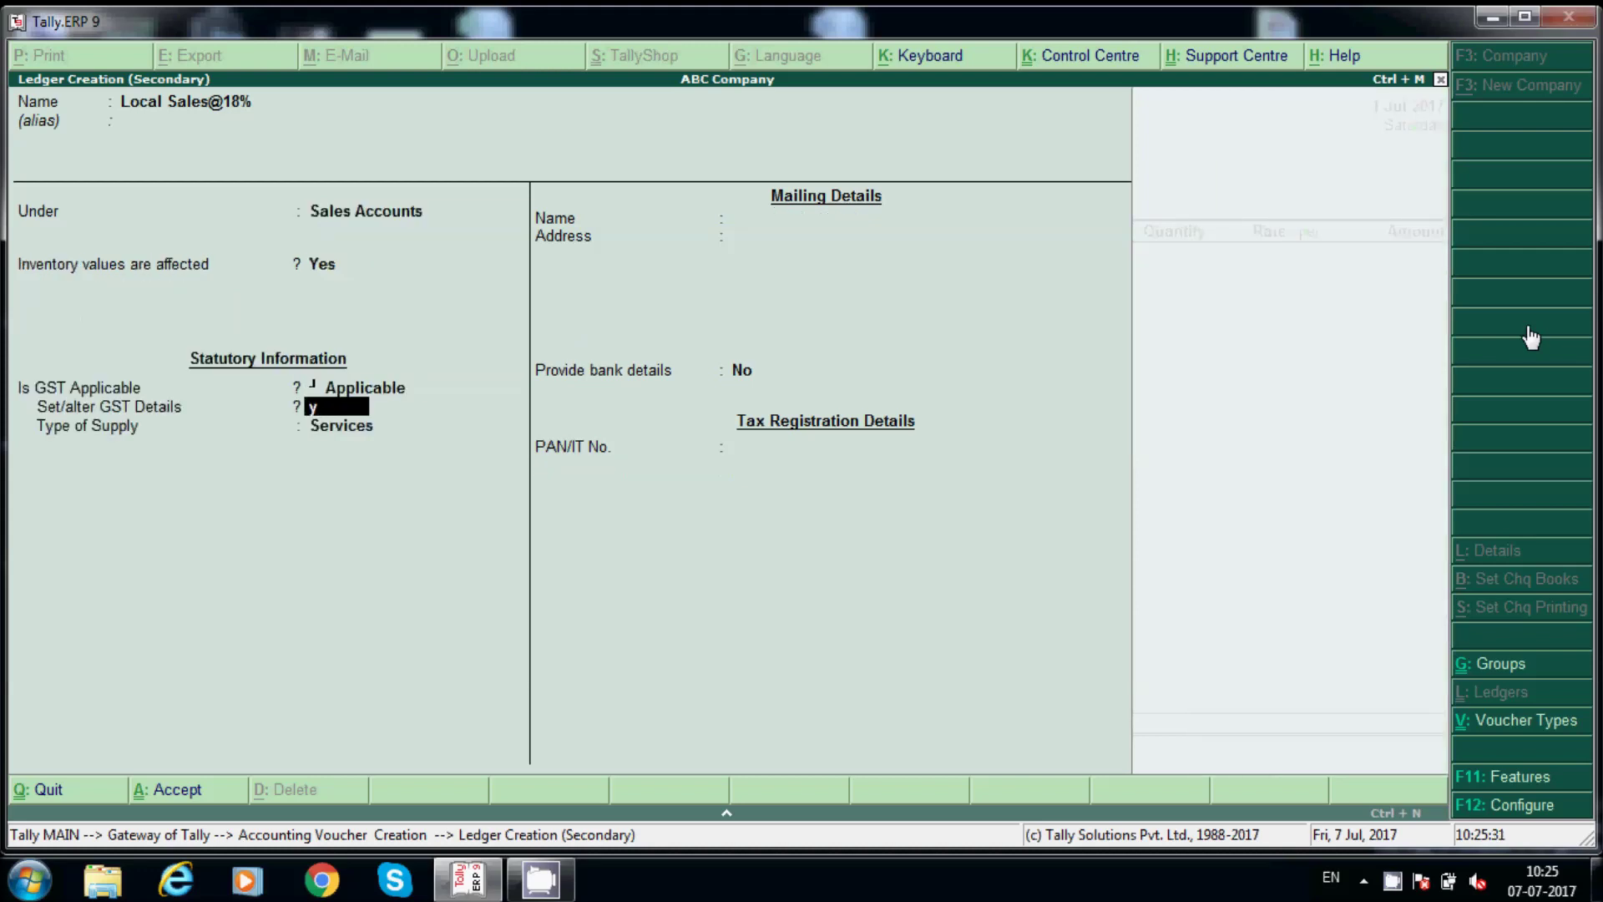
{"action": "key", "text": "Return"}
{"action": "key", "text": "Down"}
{"action": "key", "text": "Down"}
{"action": "key", "text": "Down"}
{"action": "key", "text": "Down"}
{"action": "key", "text": "Down"}
{"action": "key", "text": "Down"}
{"action": "key", "text": "Down"}
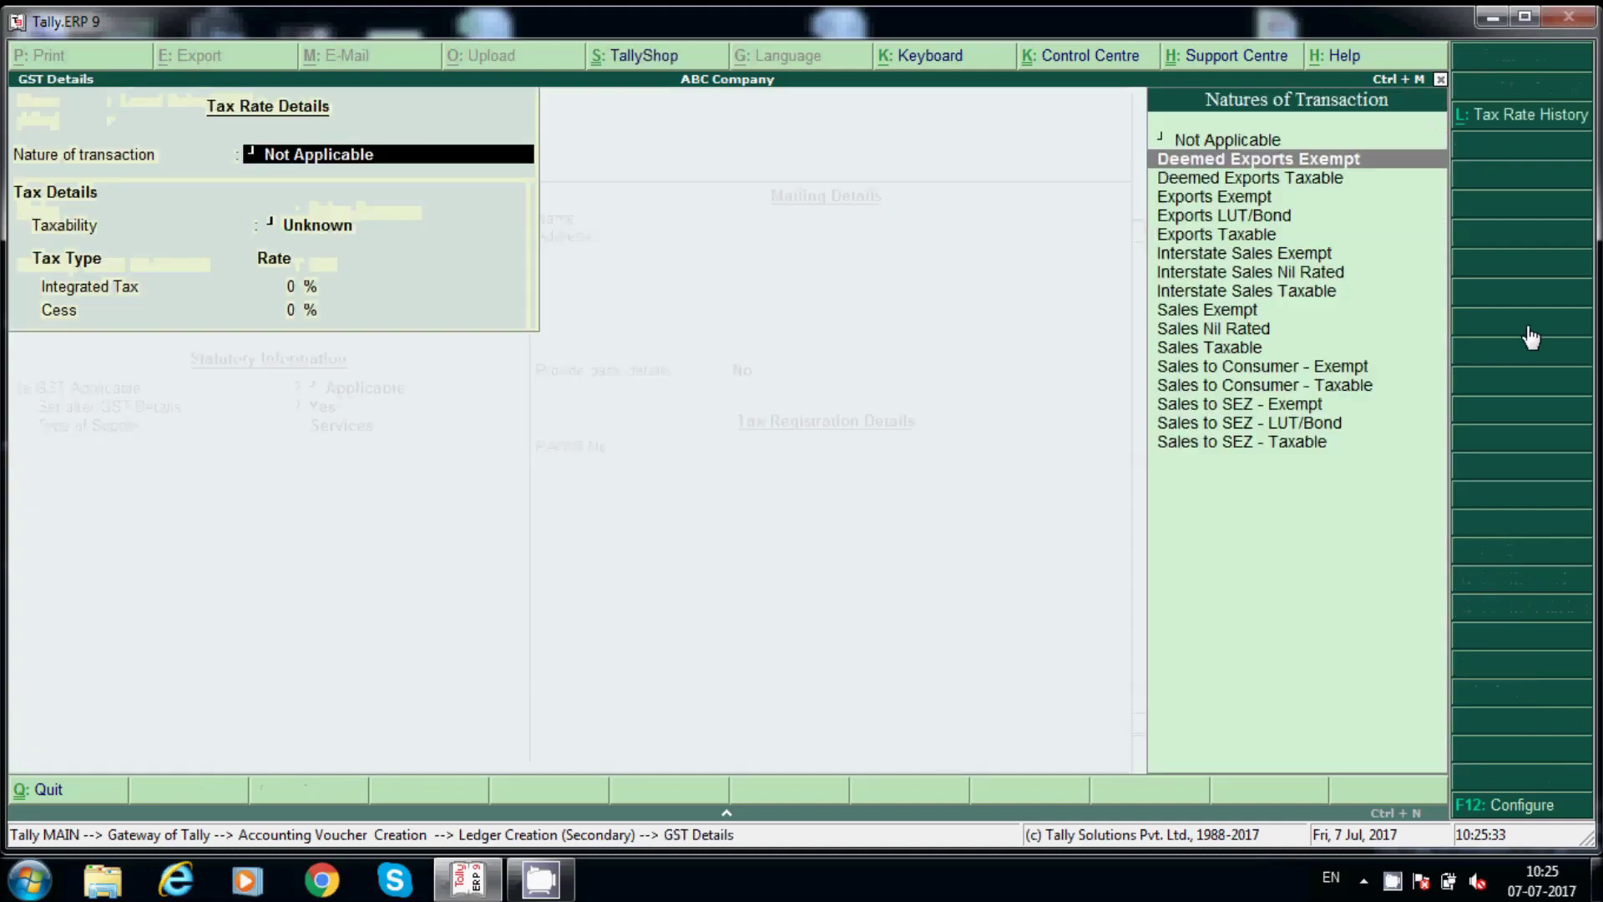
{"action": "key", "text": "Down"}
{"action": "key", "text": "Down"}
{"action": "key", "text": "Down"}
{"action": "key", "text": "Down"}
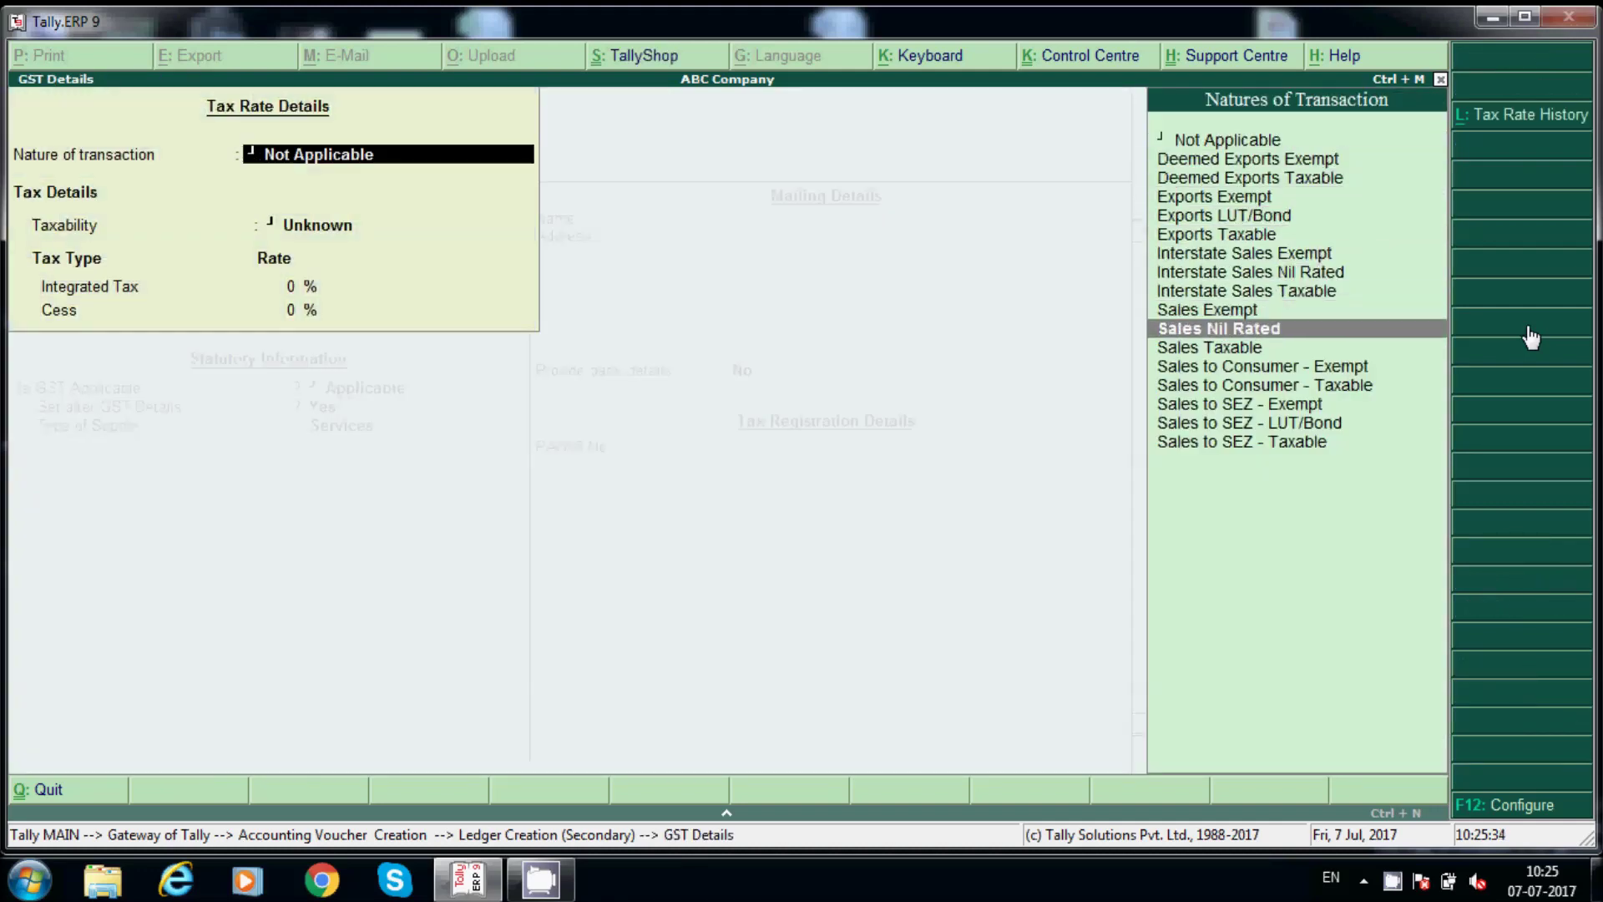
{"action": "key", "text": "Return"}
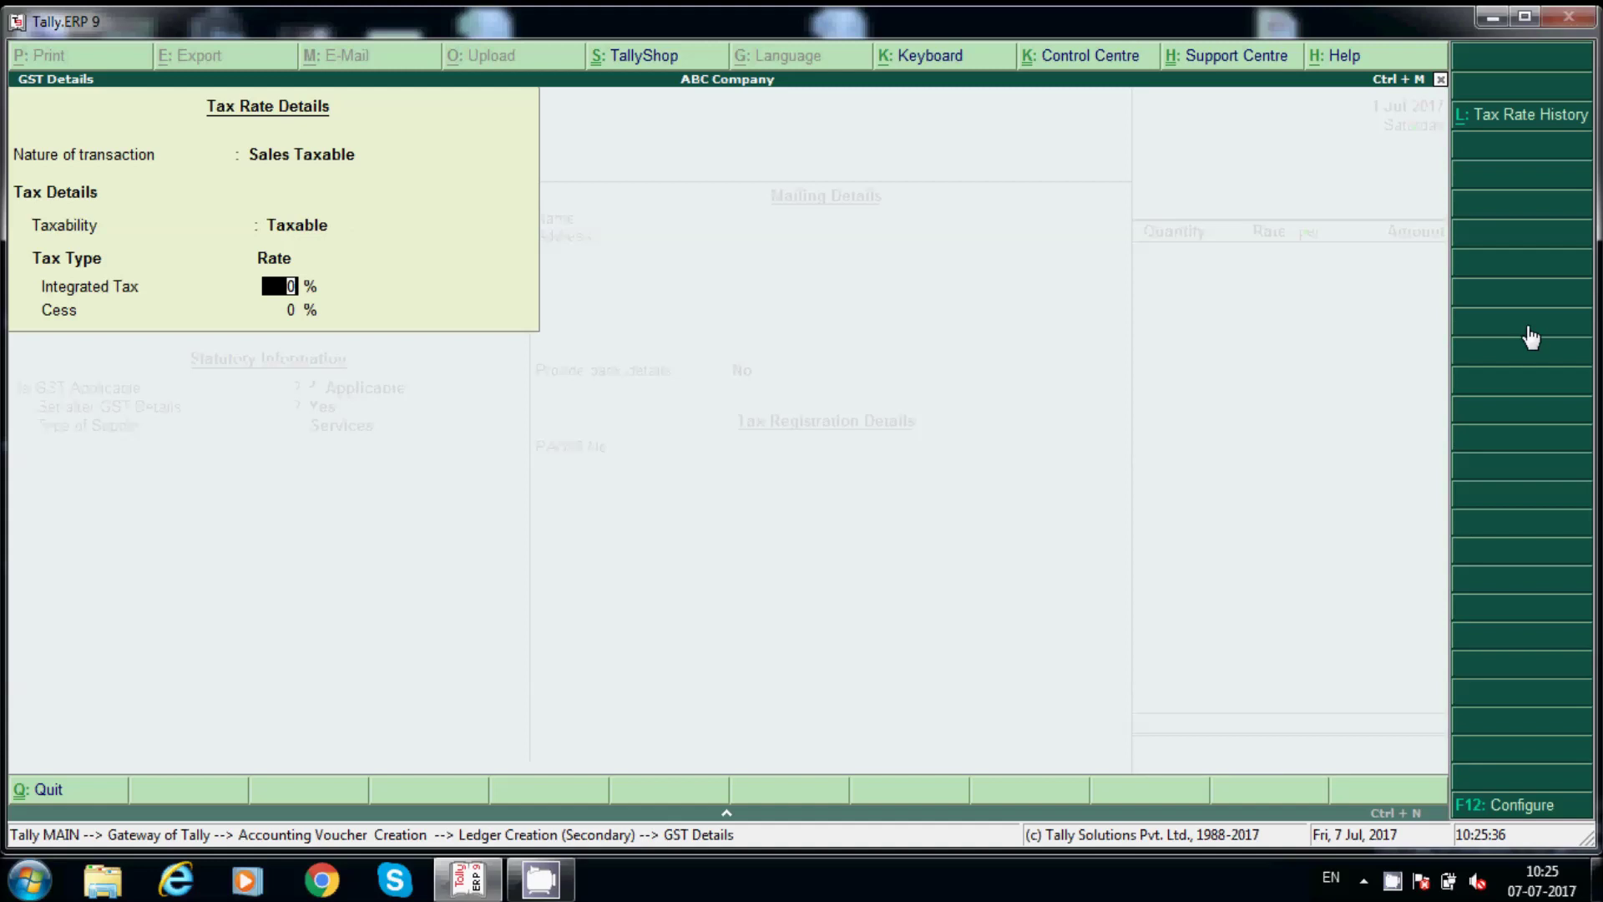
{"action": "type", "text": "18"}
{"action": "key", "text": "Return"}
{"action": "key", "text": "Return"}
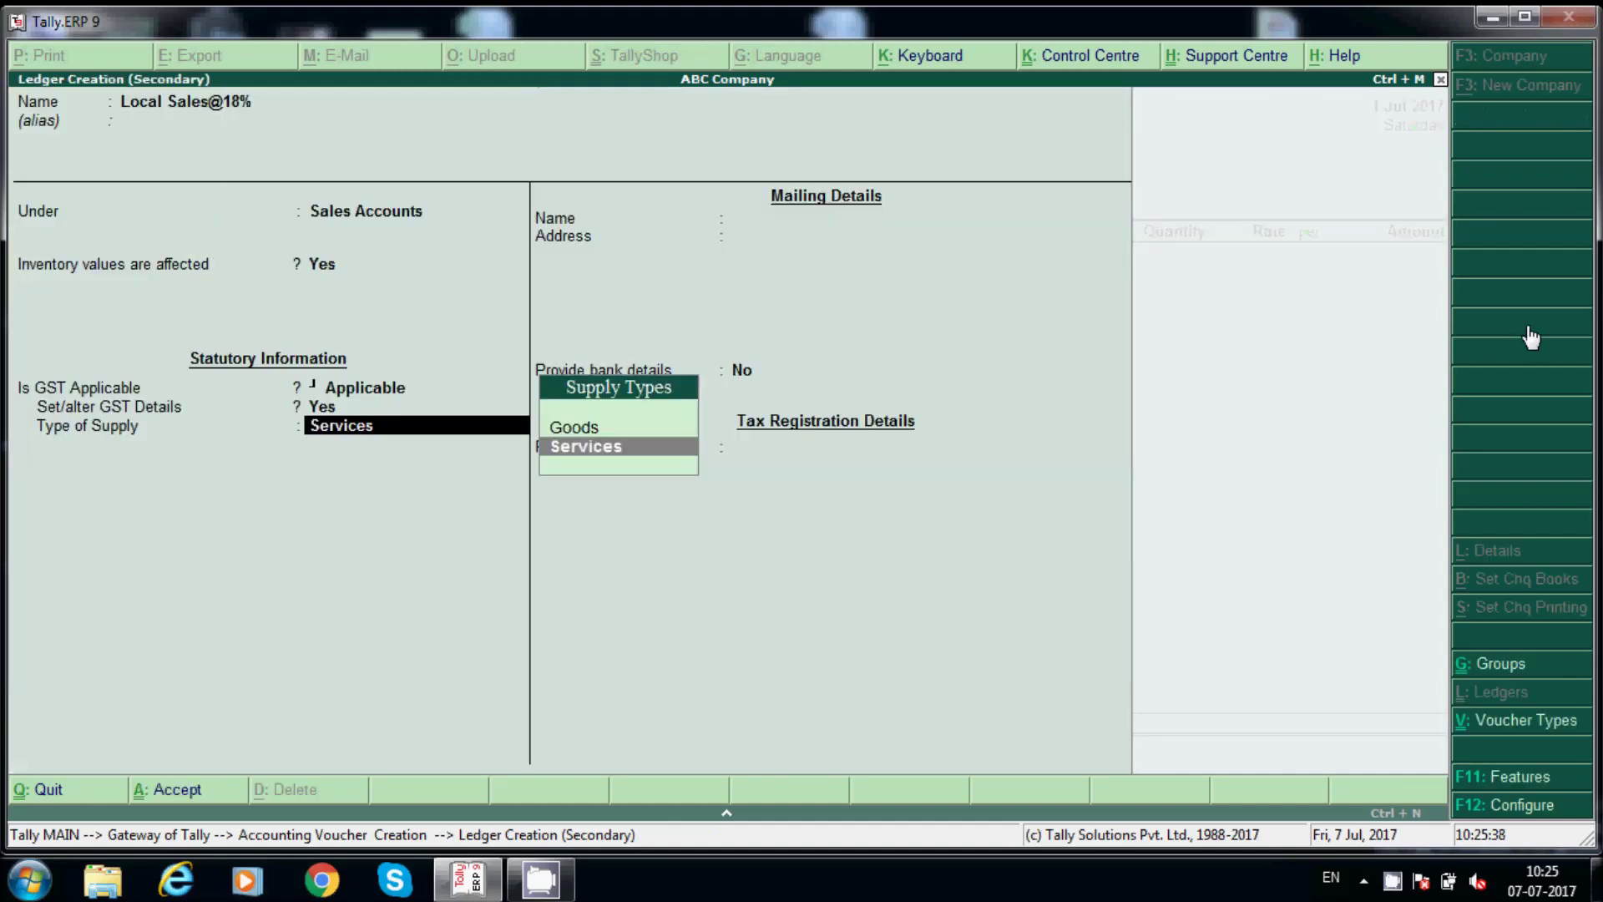
{"action": "key", "text": "Up"}
{"action": "key", "text": "Return"}
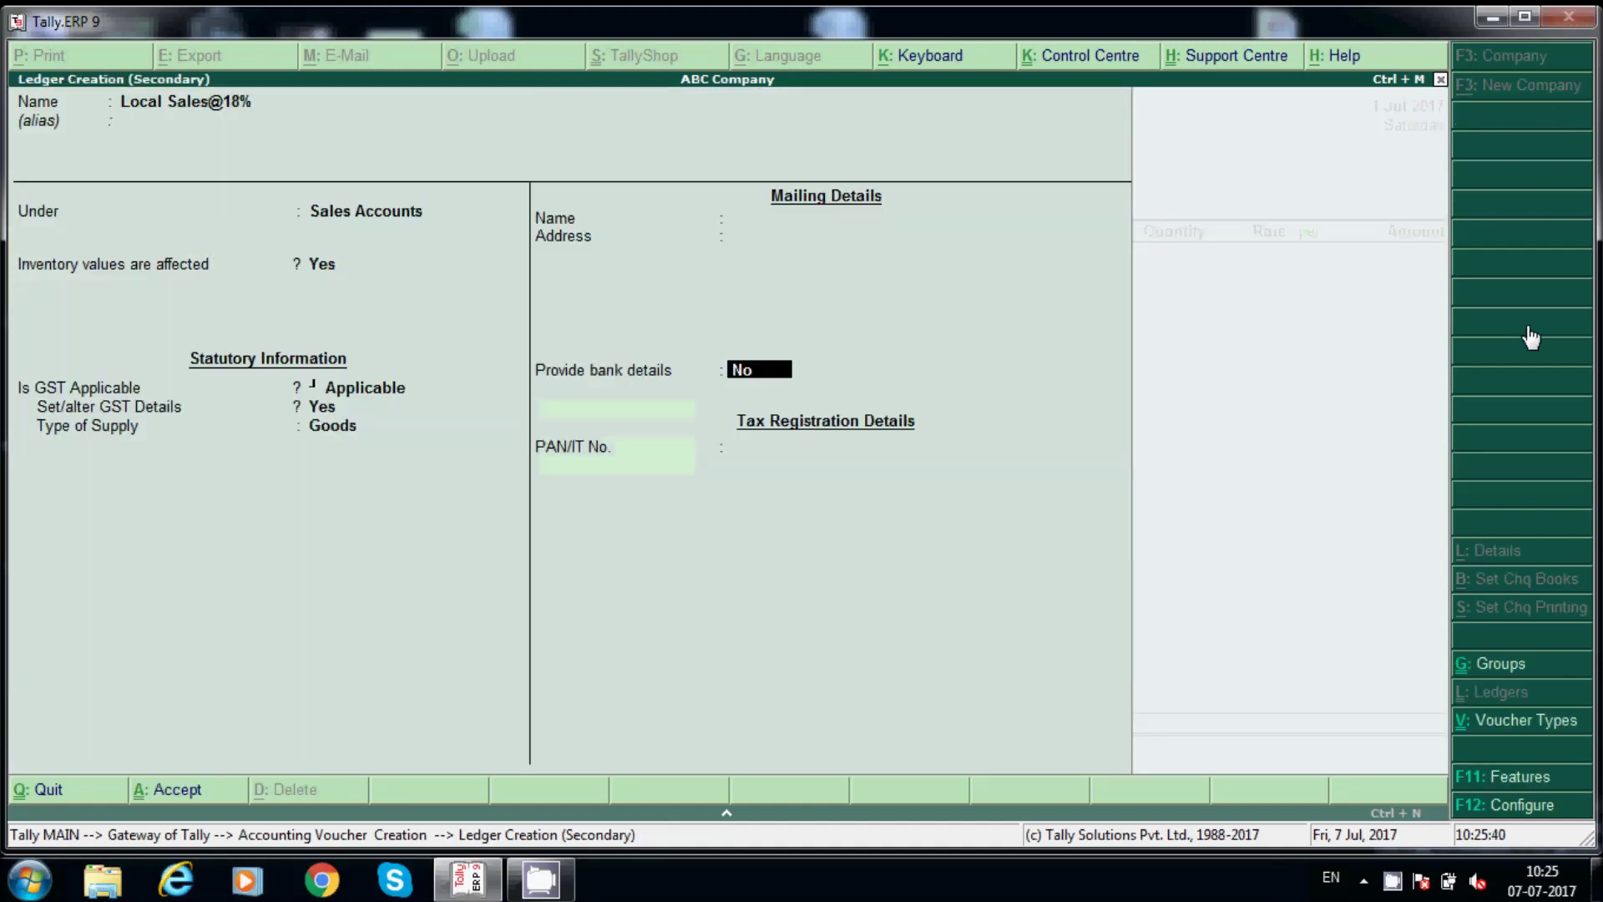
{"action": "key", "text": "ctrl+a"}
{"action": "key", "text": "Return"}
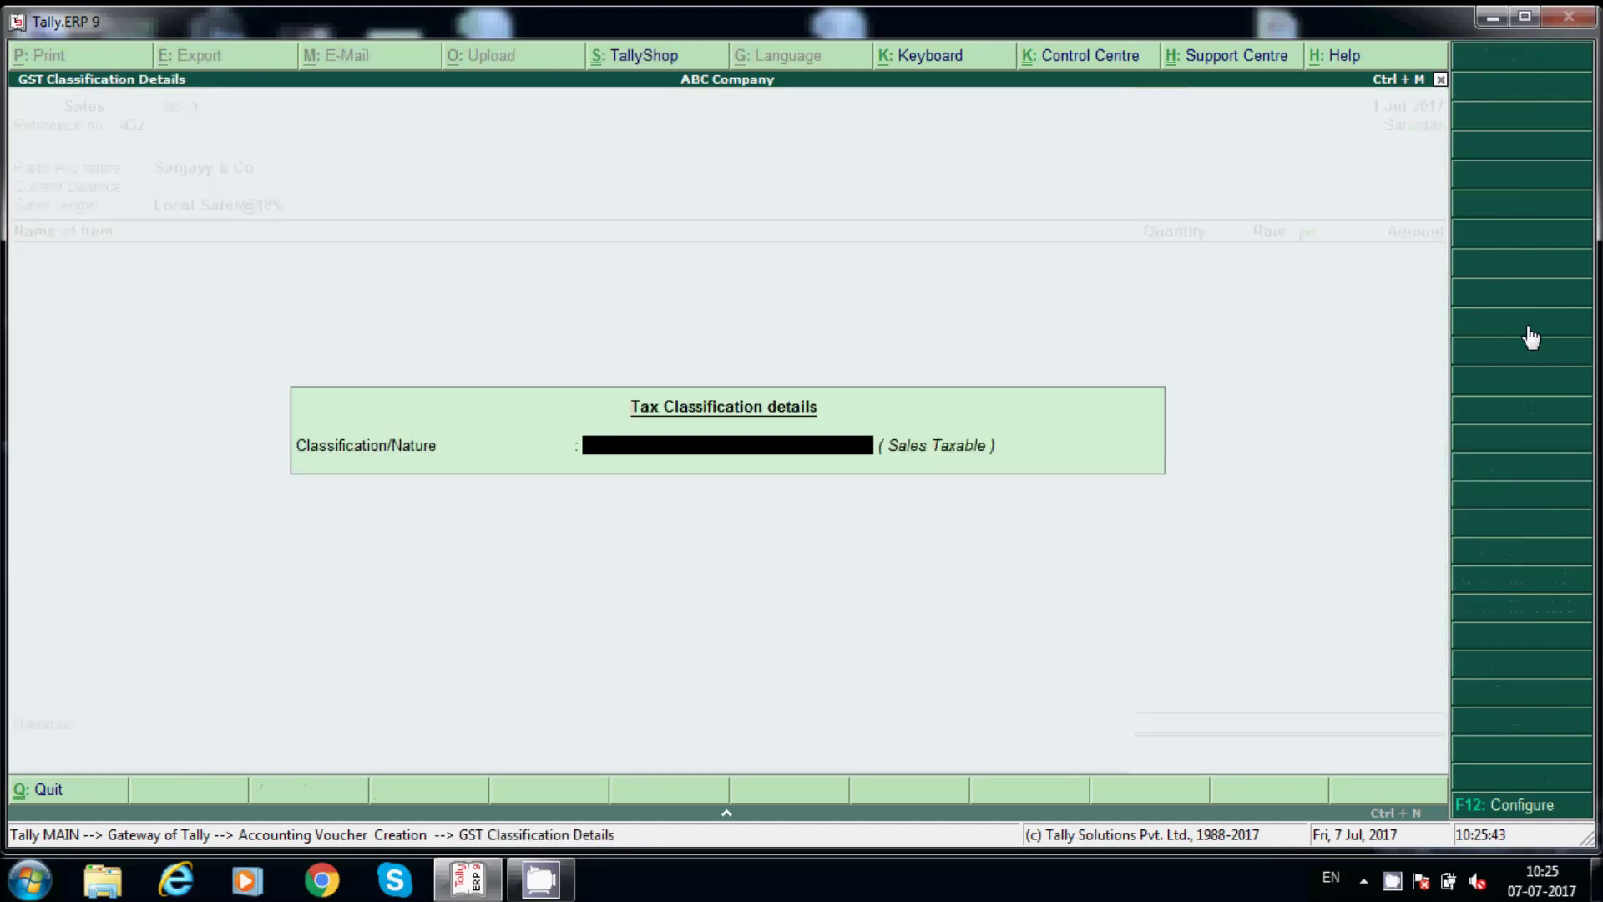
{"action": "key", "text": "Return"}
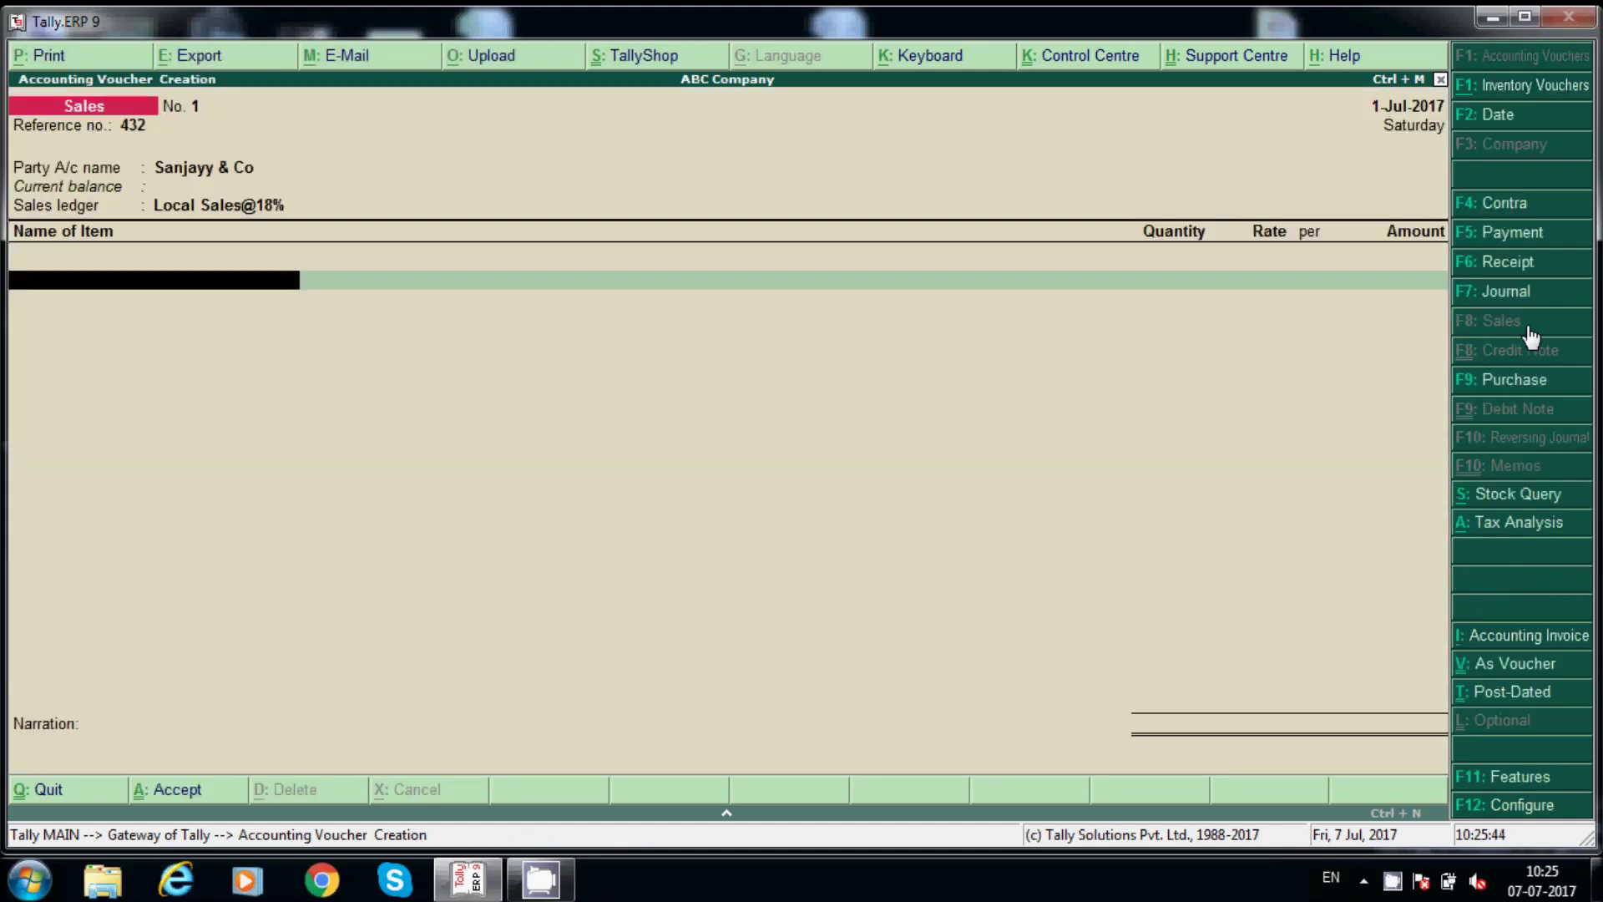
Select Lenovo Laptops as the invoice item and review its stock item details.
{"action": "type", "text": "Le"}
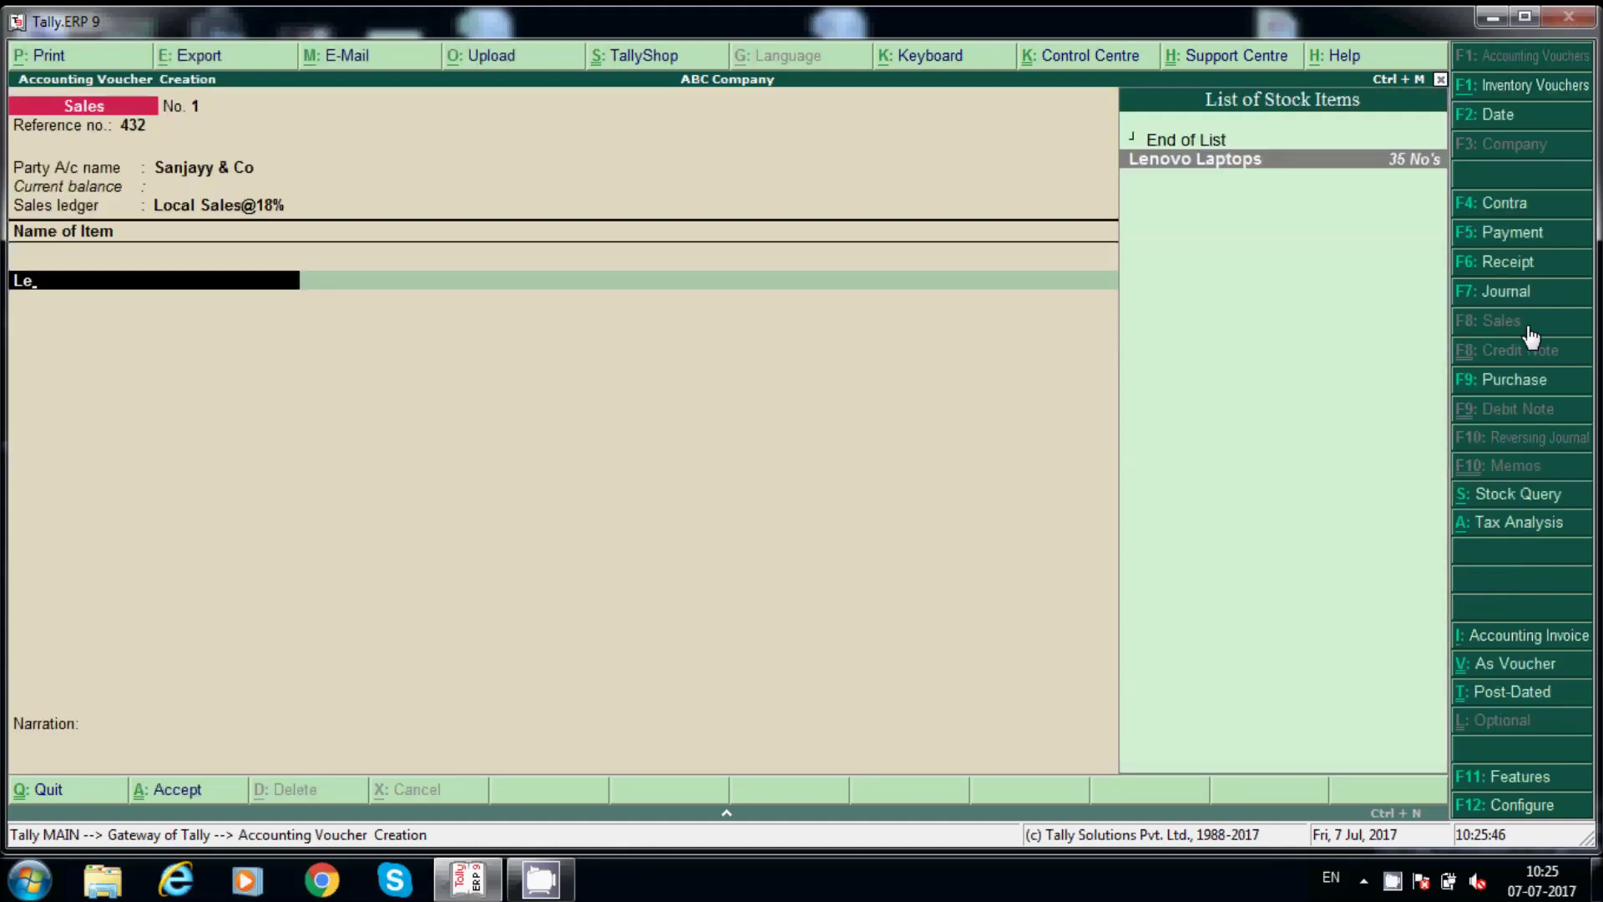
{"action": "key", "text": "Return"}
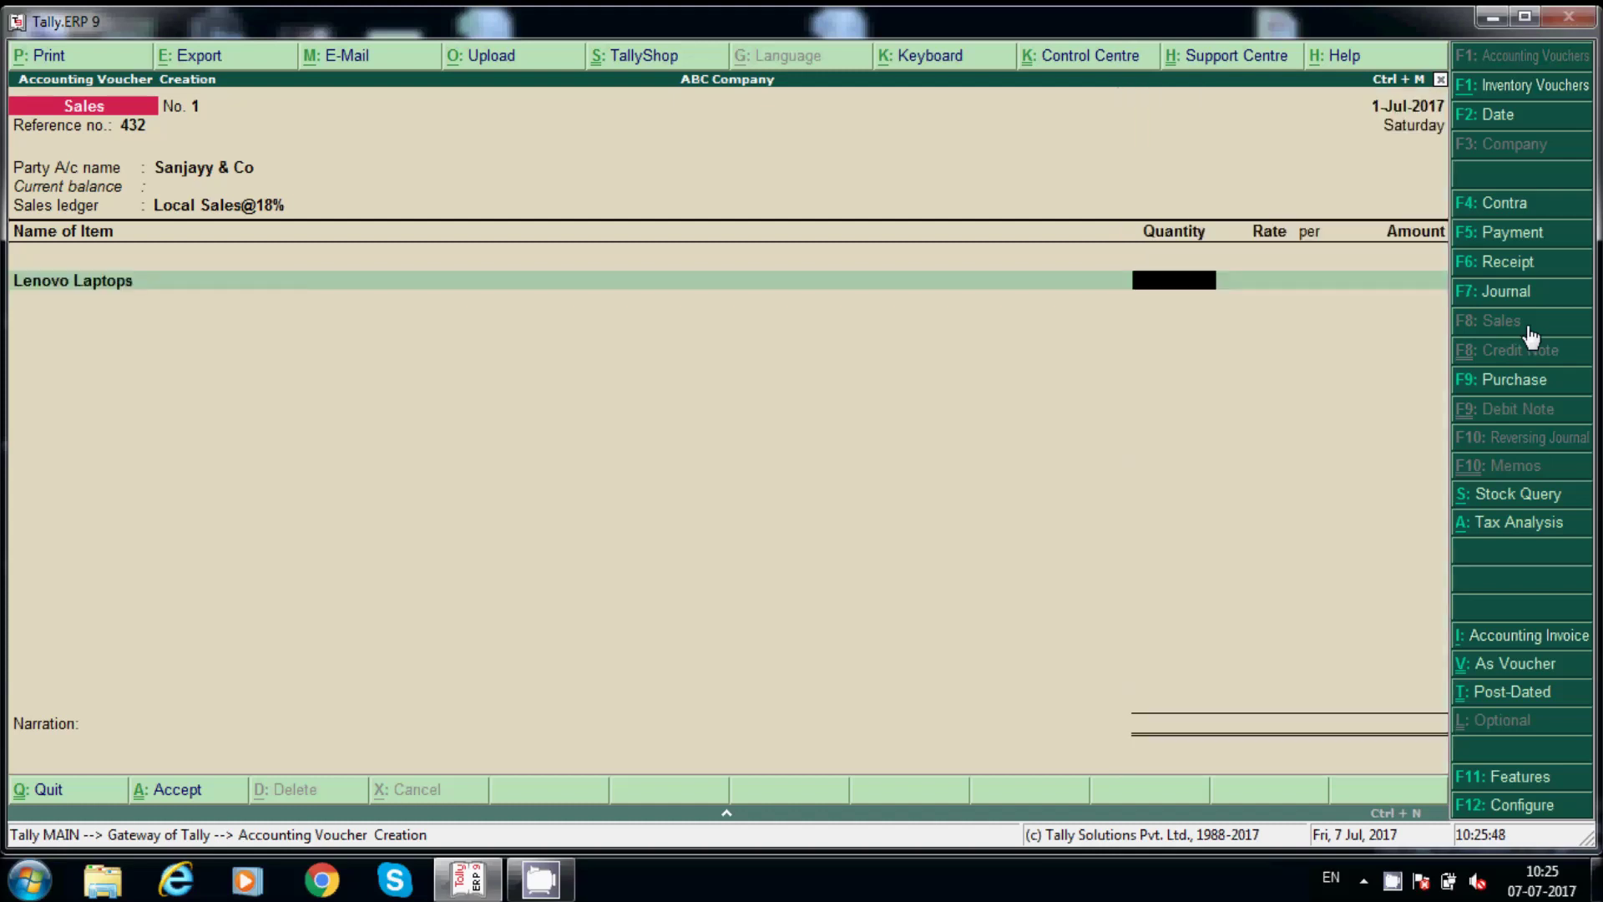
{"action": "key", "text": "BackSpace"}
{"action": "key", "text": "ctrl+Return"}
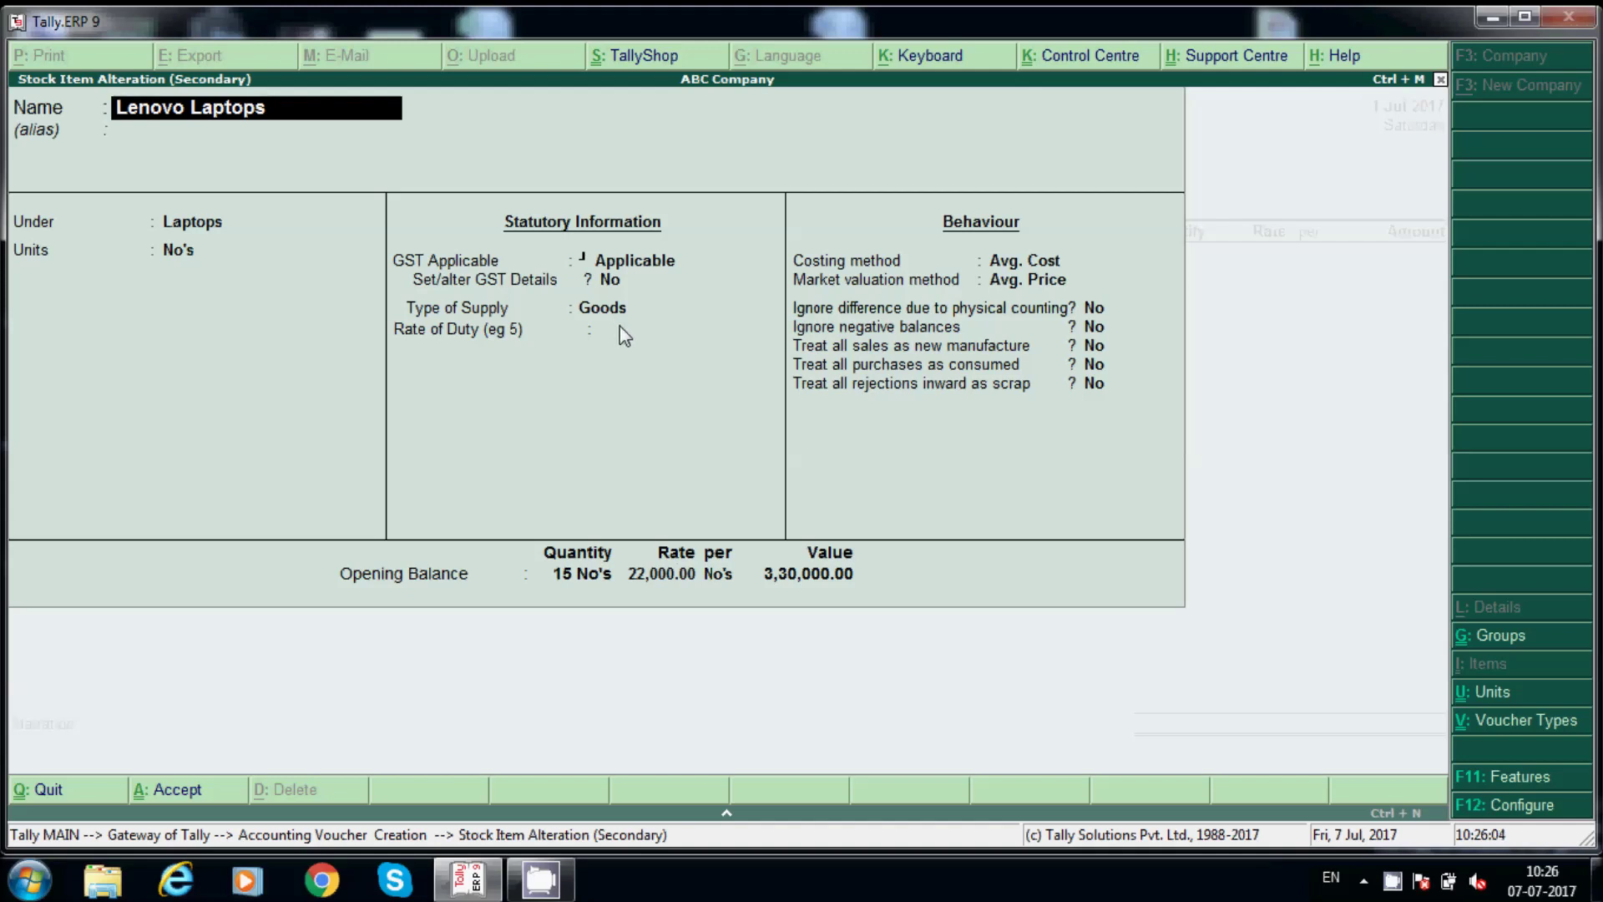
{"action": "key", "text": "Escape"}
{"action": "key", "text": "y"}
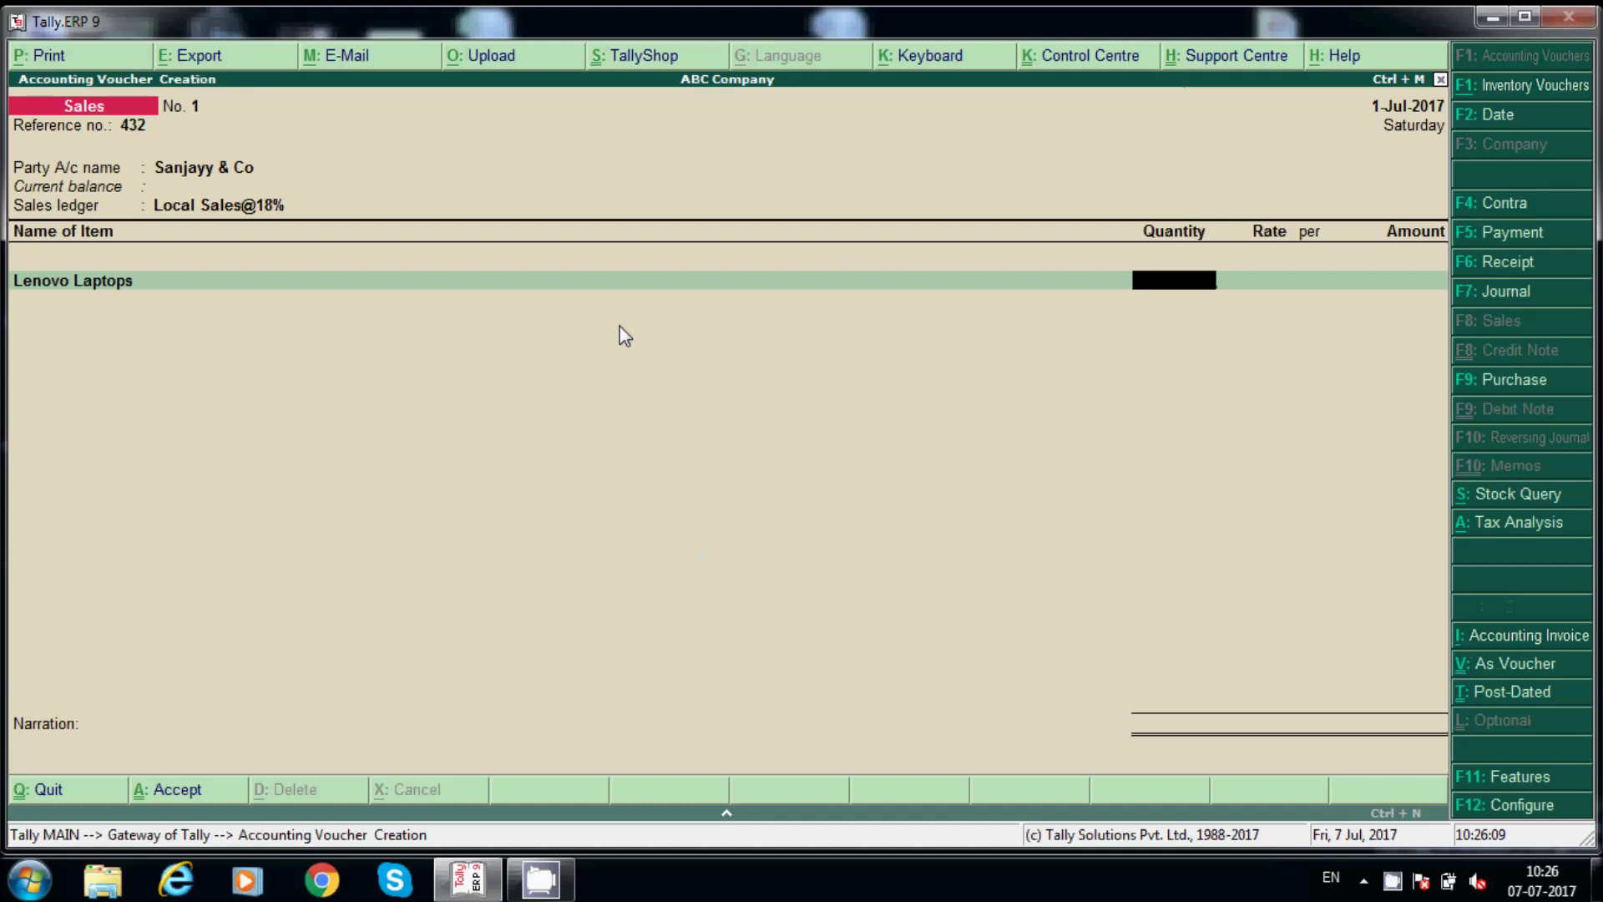
Bill 12 Lenovo Laptops at 26,000 each for 3,12,000.00.
{"action": "type", "text": "12"}
{"action": "key", "text": "Return"}
{"action": "type", "text": "26,"}
{"action": "type", "text": "000"}
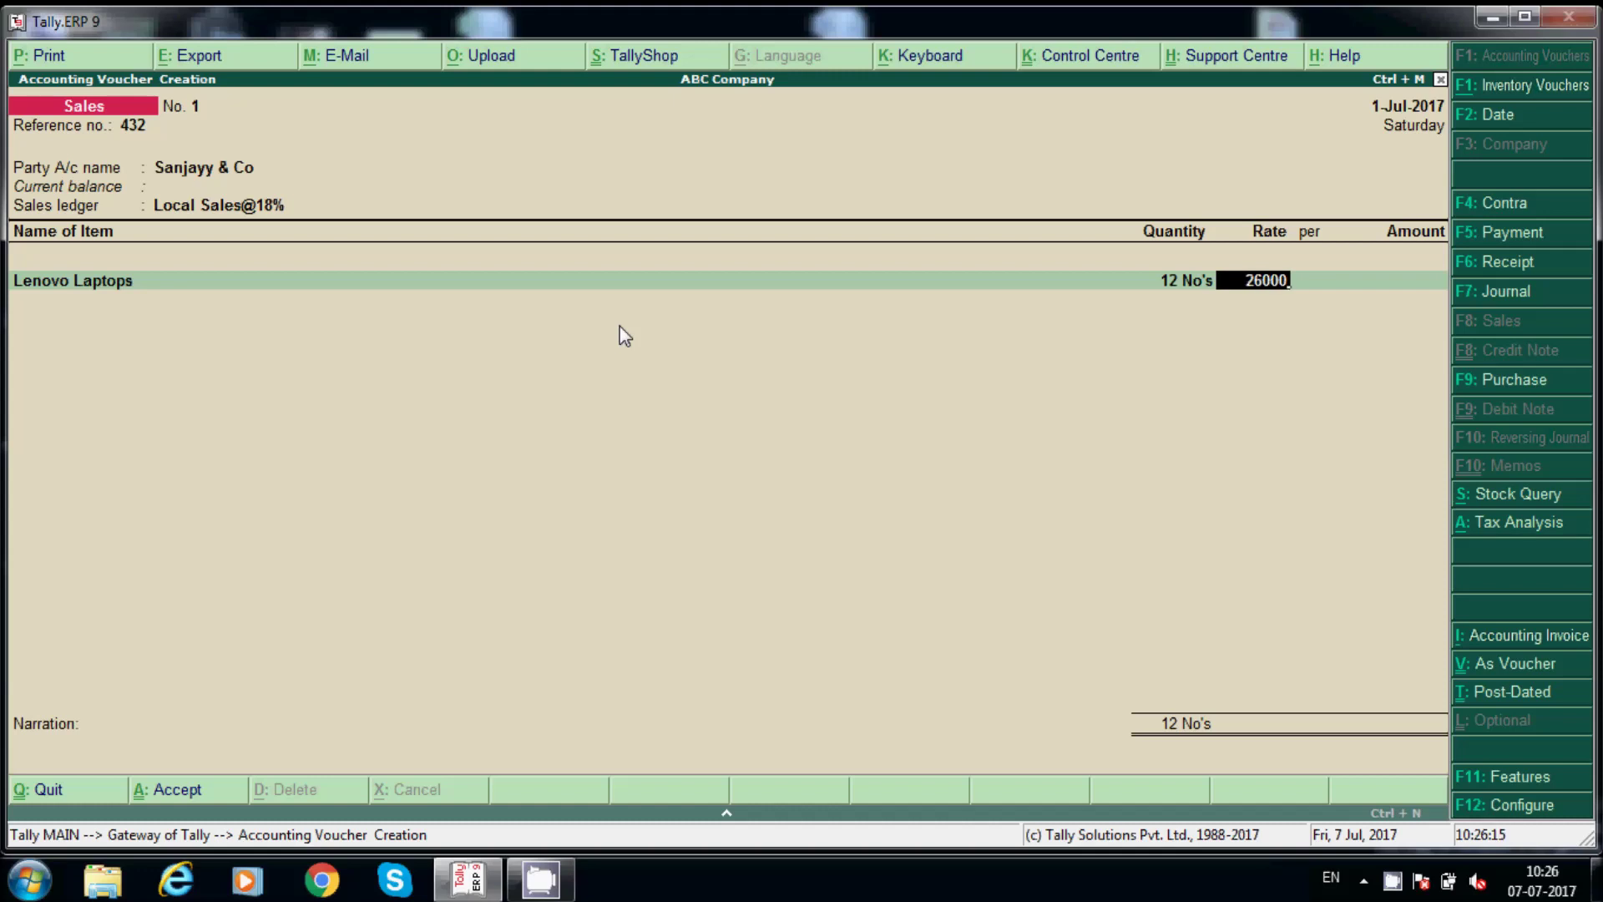
{"action": "key", "text": "Return"}
{"action": "key", "text": "Return"}
{"action": "key", "text": "Return"}
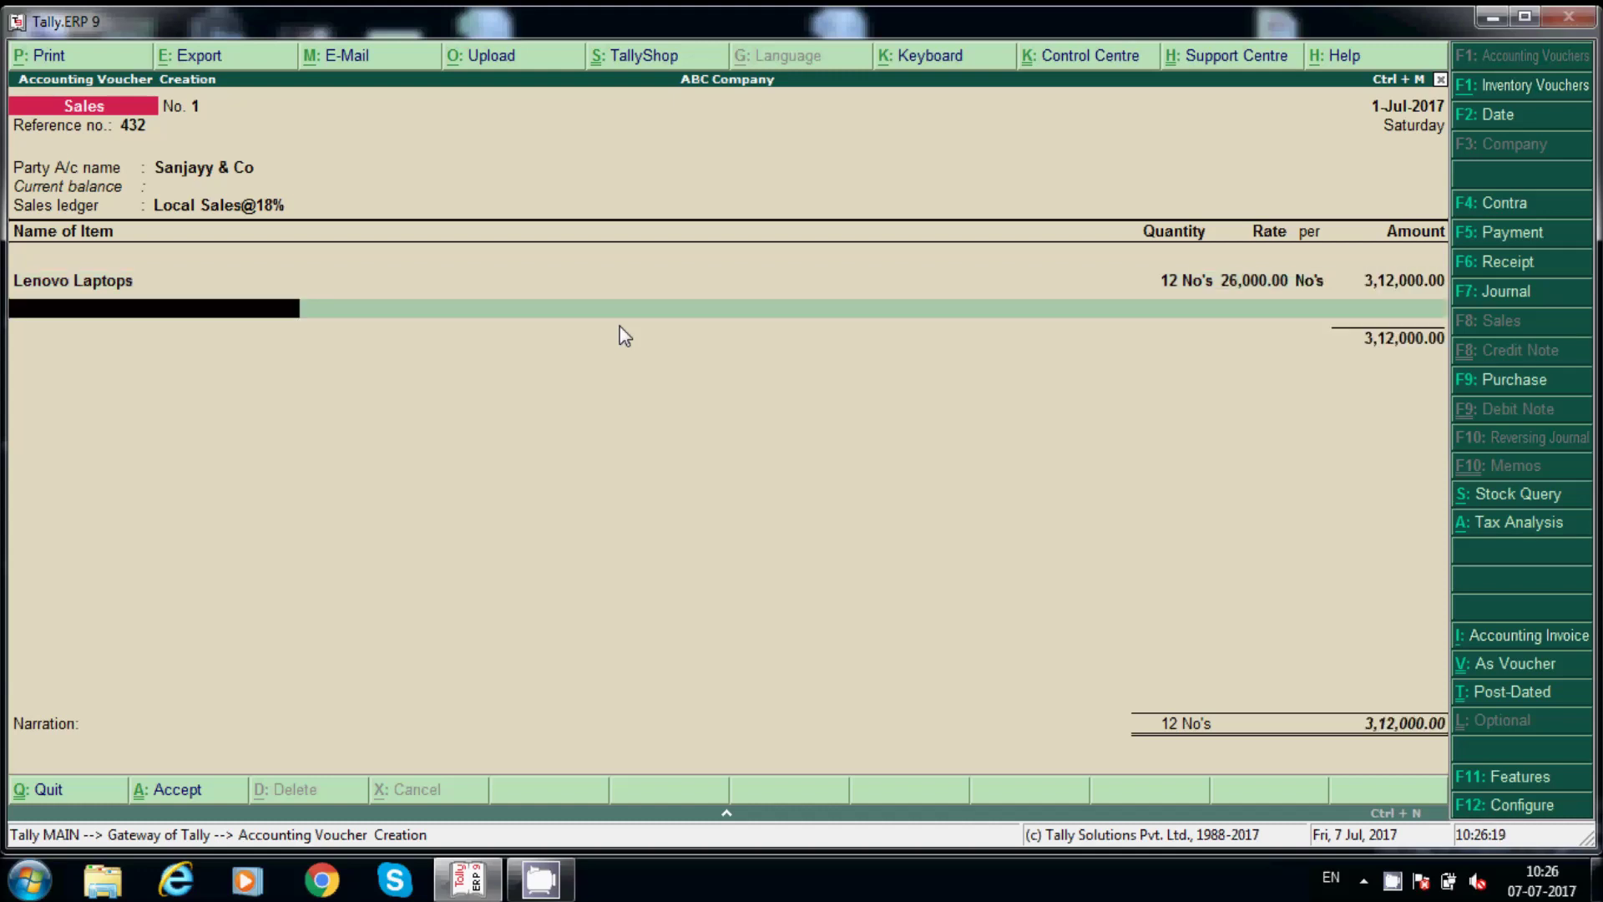
{"action": "key", "text": "Return"}
{"action": "key", "text": "alt+c"}
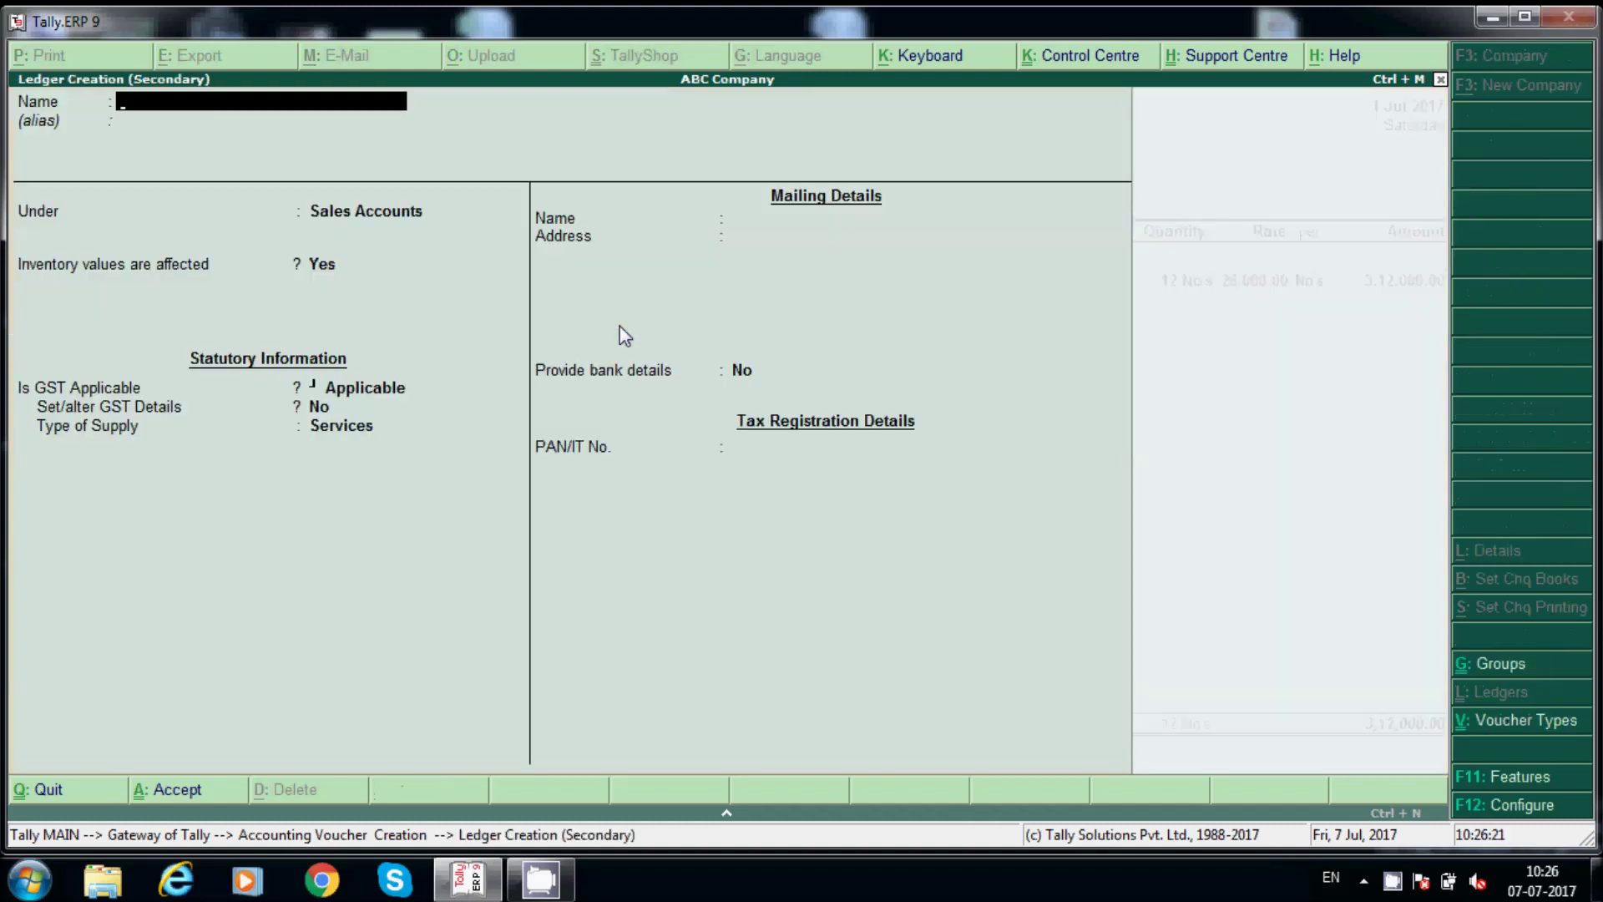
Create ledger Output CGST@9% under Duties & Taxes with duty type GST.
{"action": "type", "text": "Output CGST@9%"}
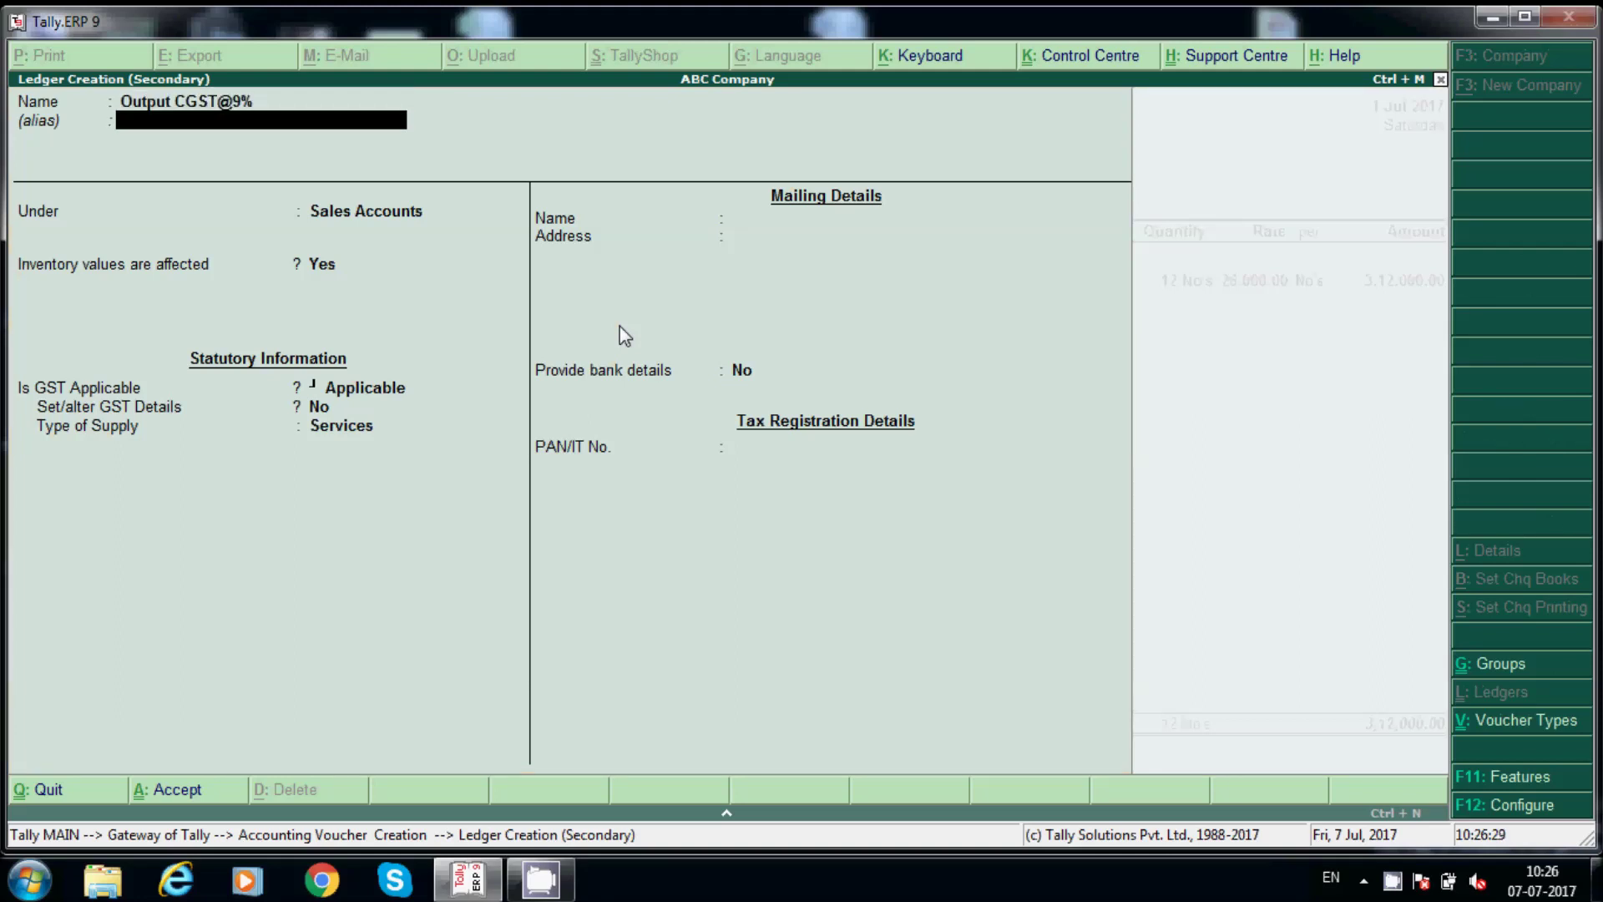
{"action": "key", "text": "Return"}
{"action": "type", "text": "Dut"}
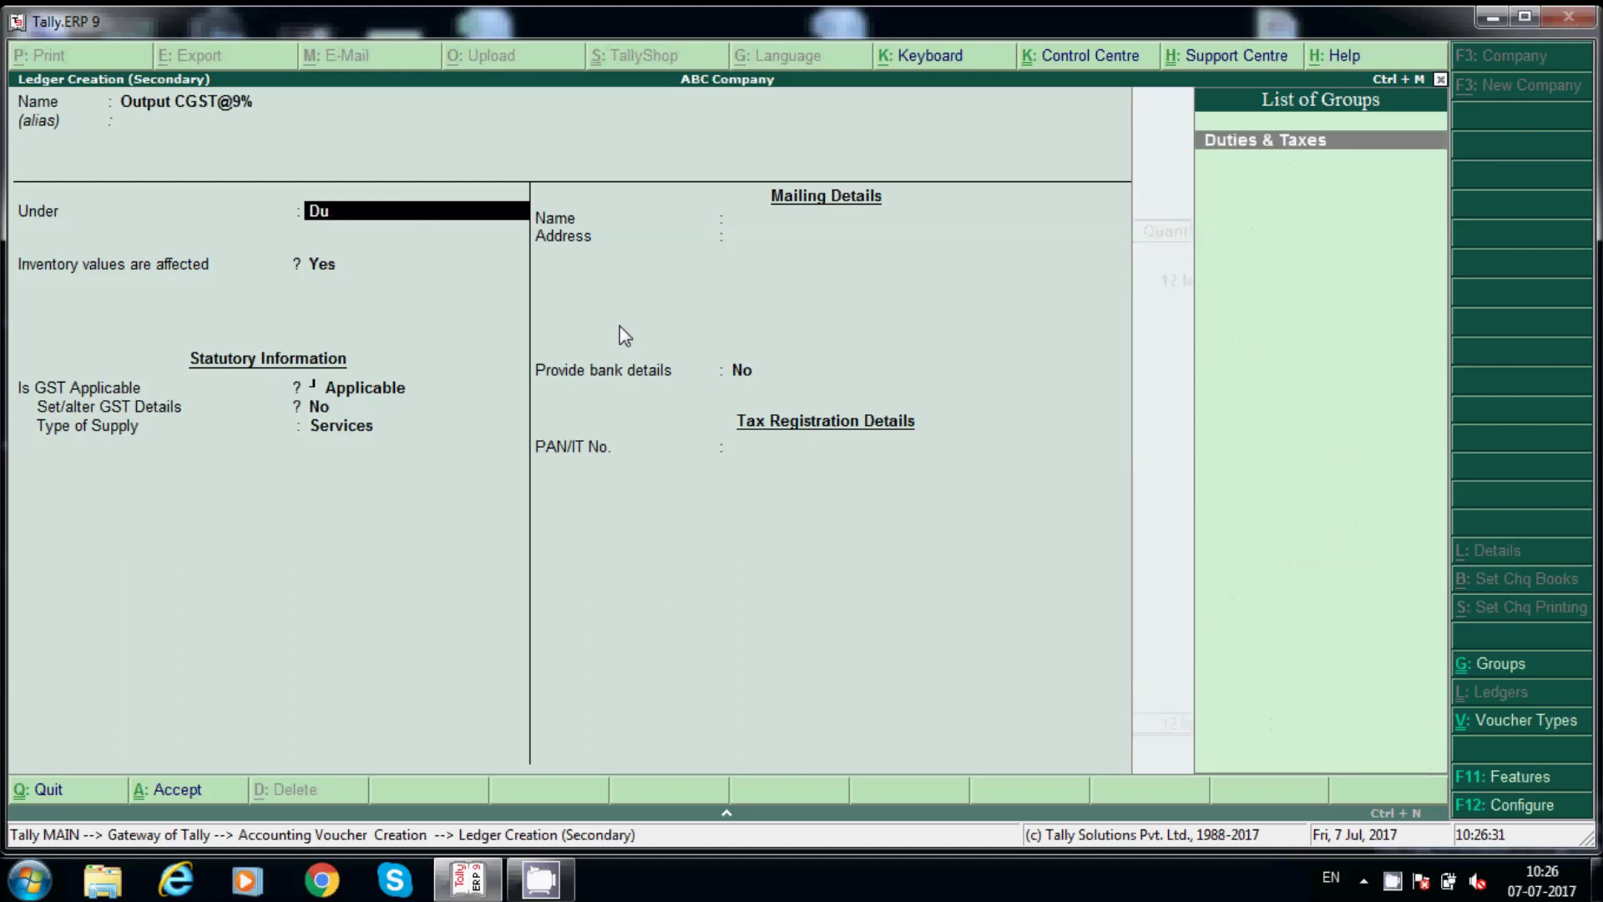
{"action": "key", "text": "Return"}
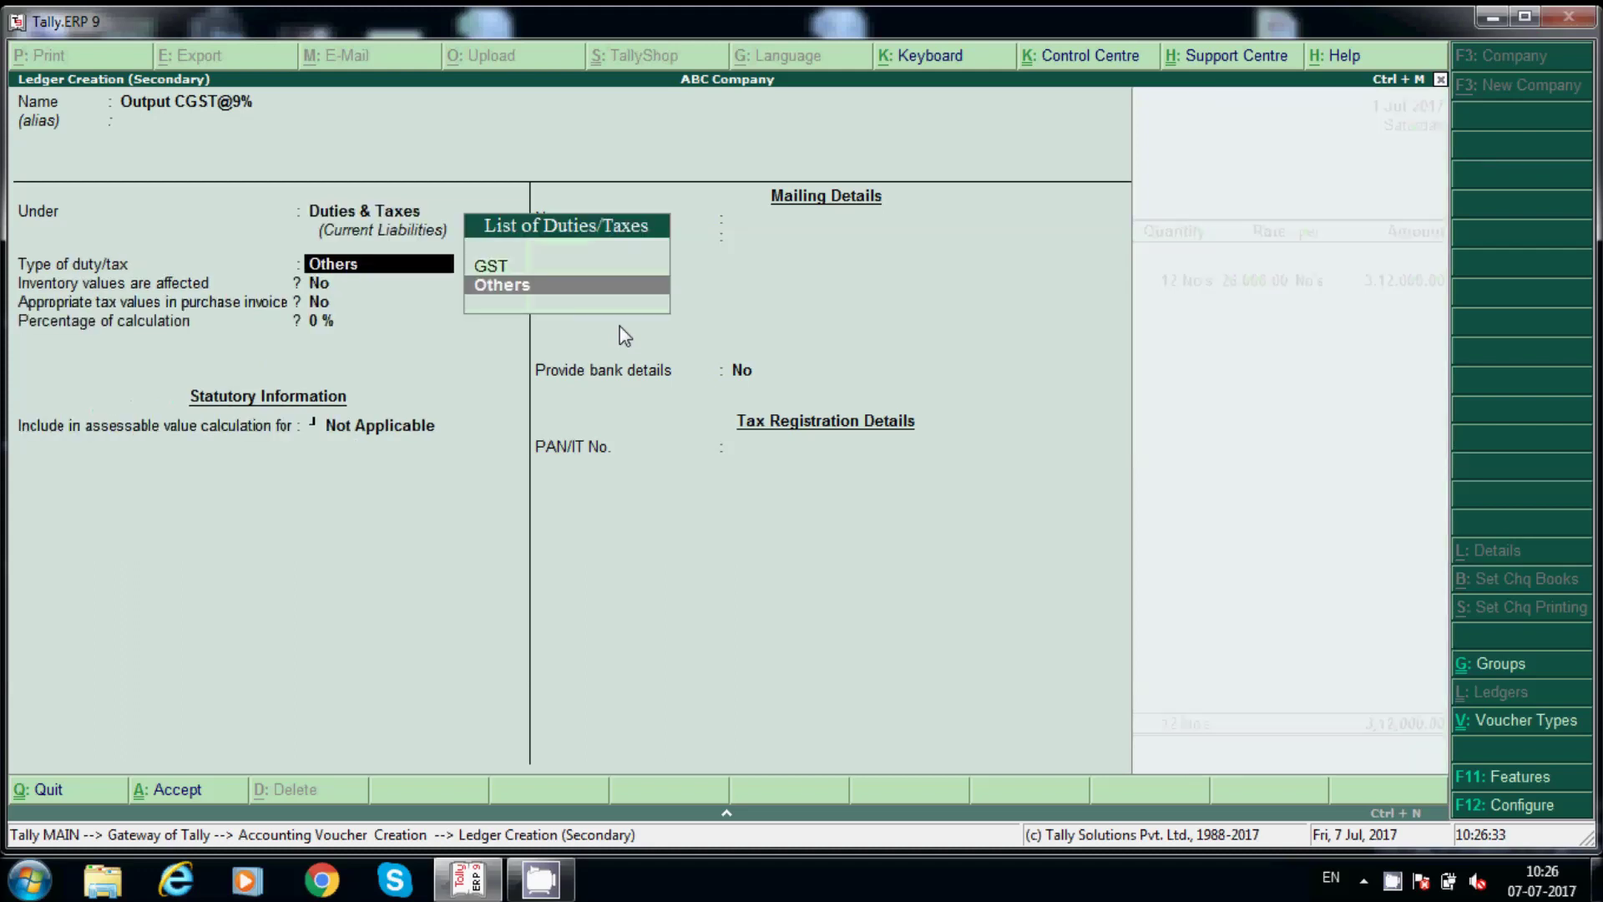
{"action": "key", "text": "Up"}
{"action": "key", "text": "Return"}
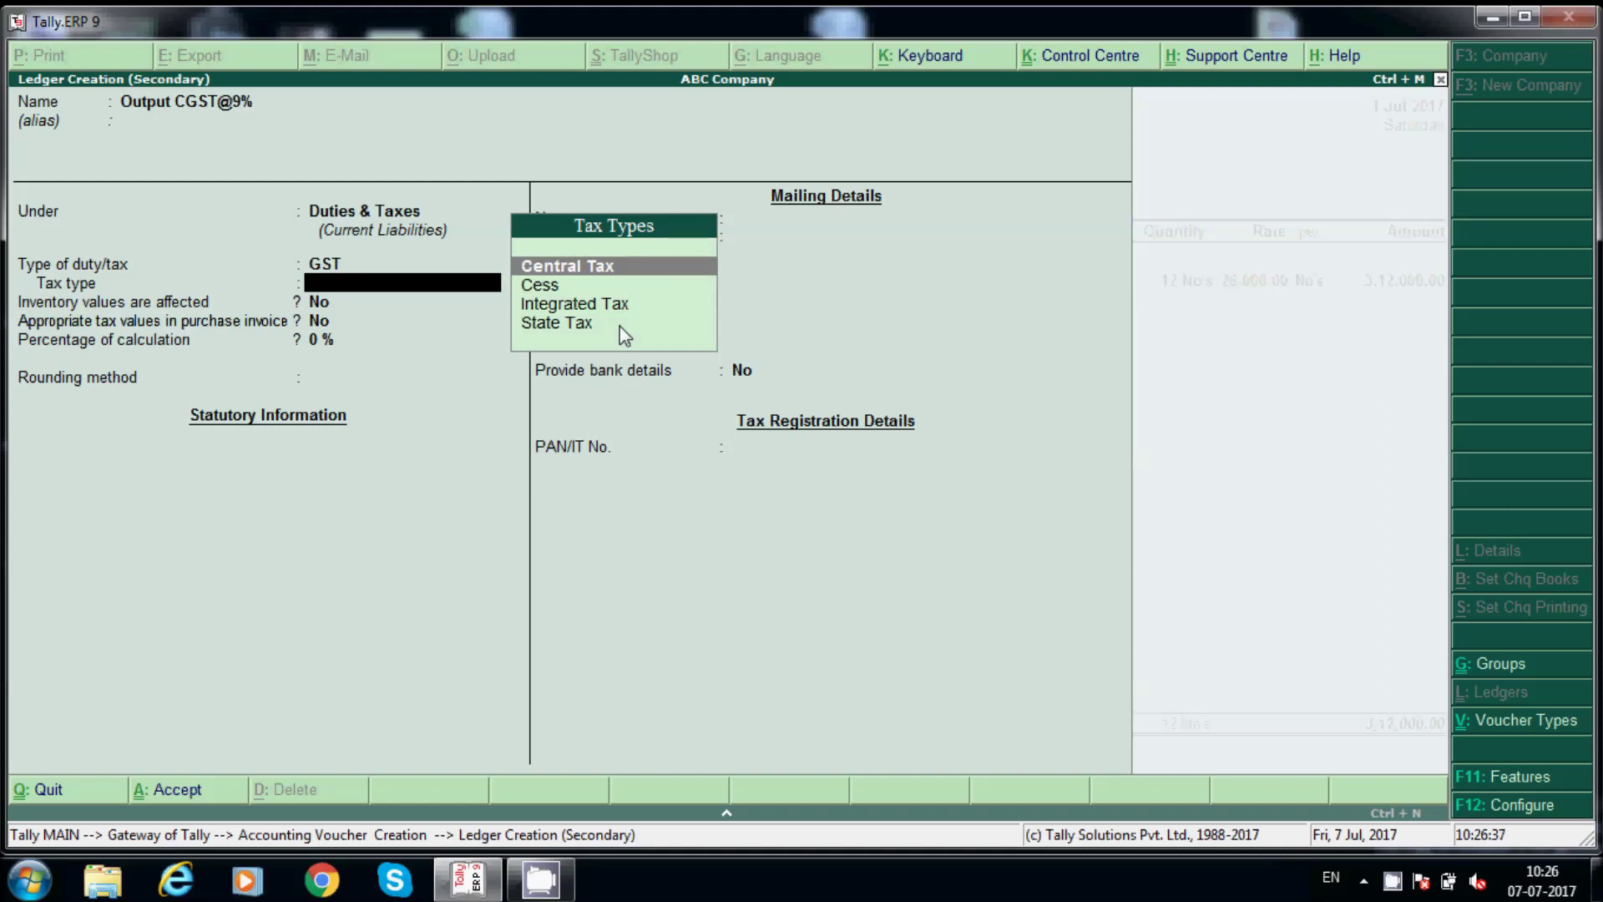
Set Output CGST@9% to Central Tax at 9% with Normal Rounding, and save it.
{"action": "key", "text": "Return"}
{"action": "key", "text": "Return"}
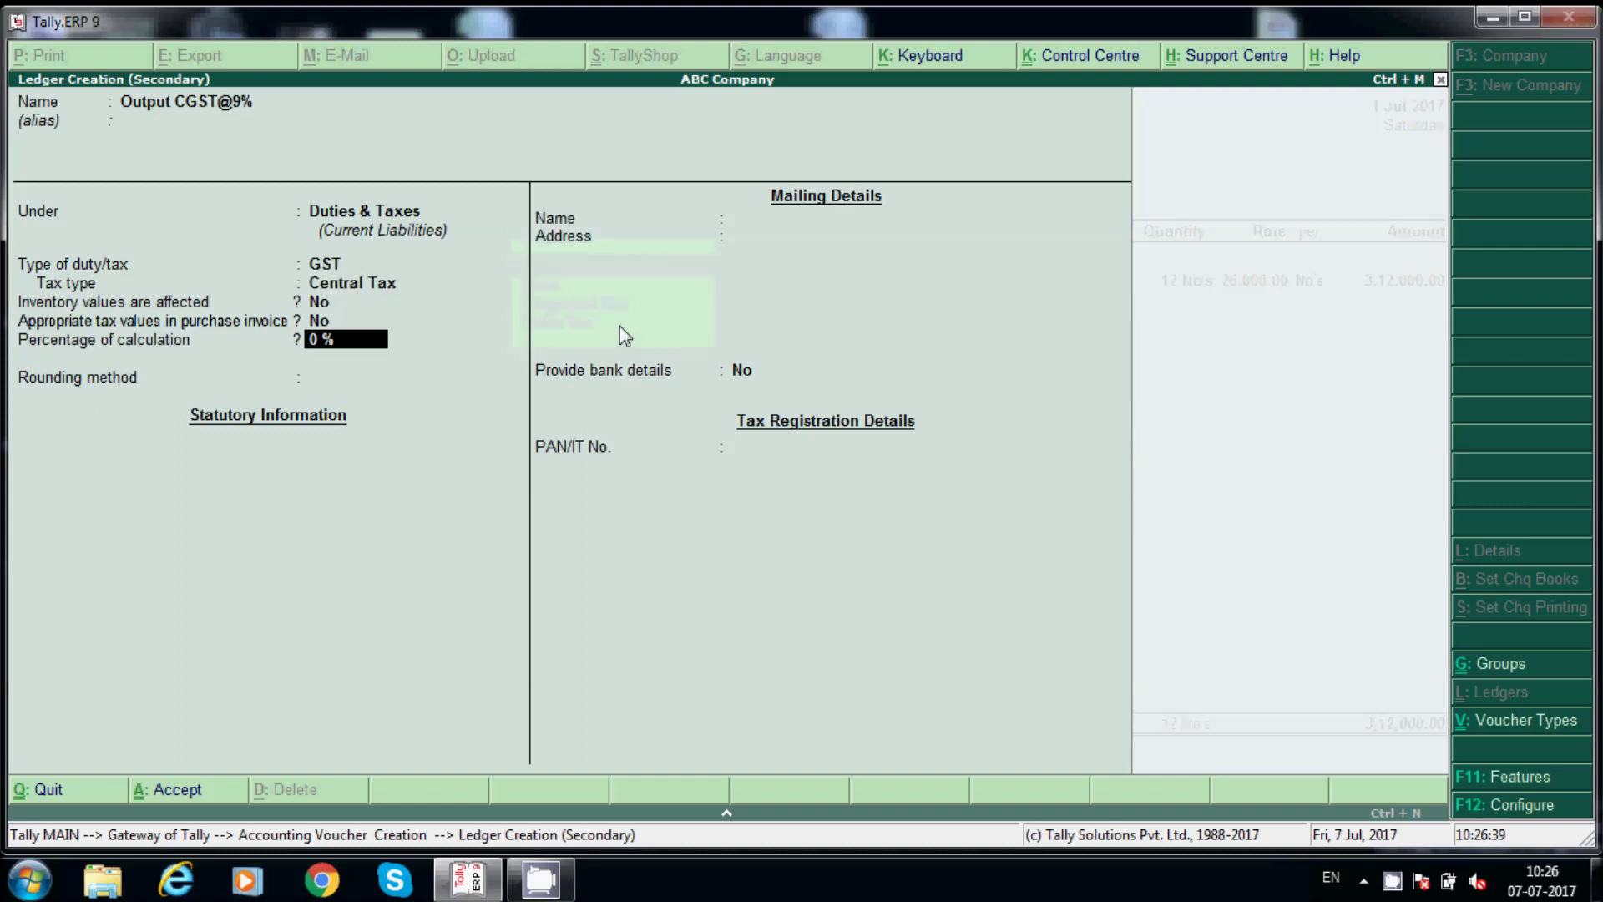
{"action": "type", "text": "9"}
{"action": "key", "text": "Return"}
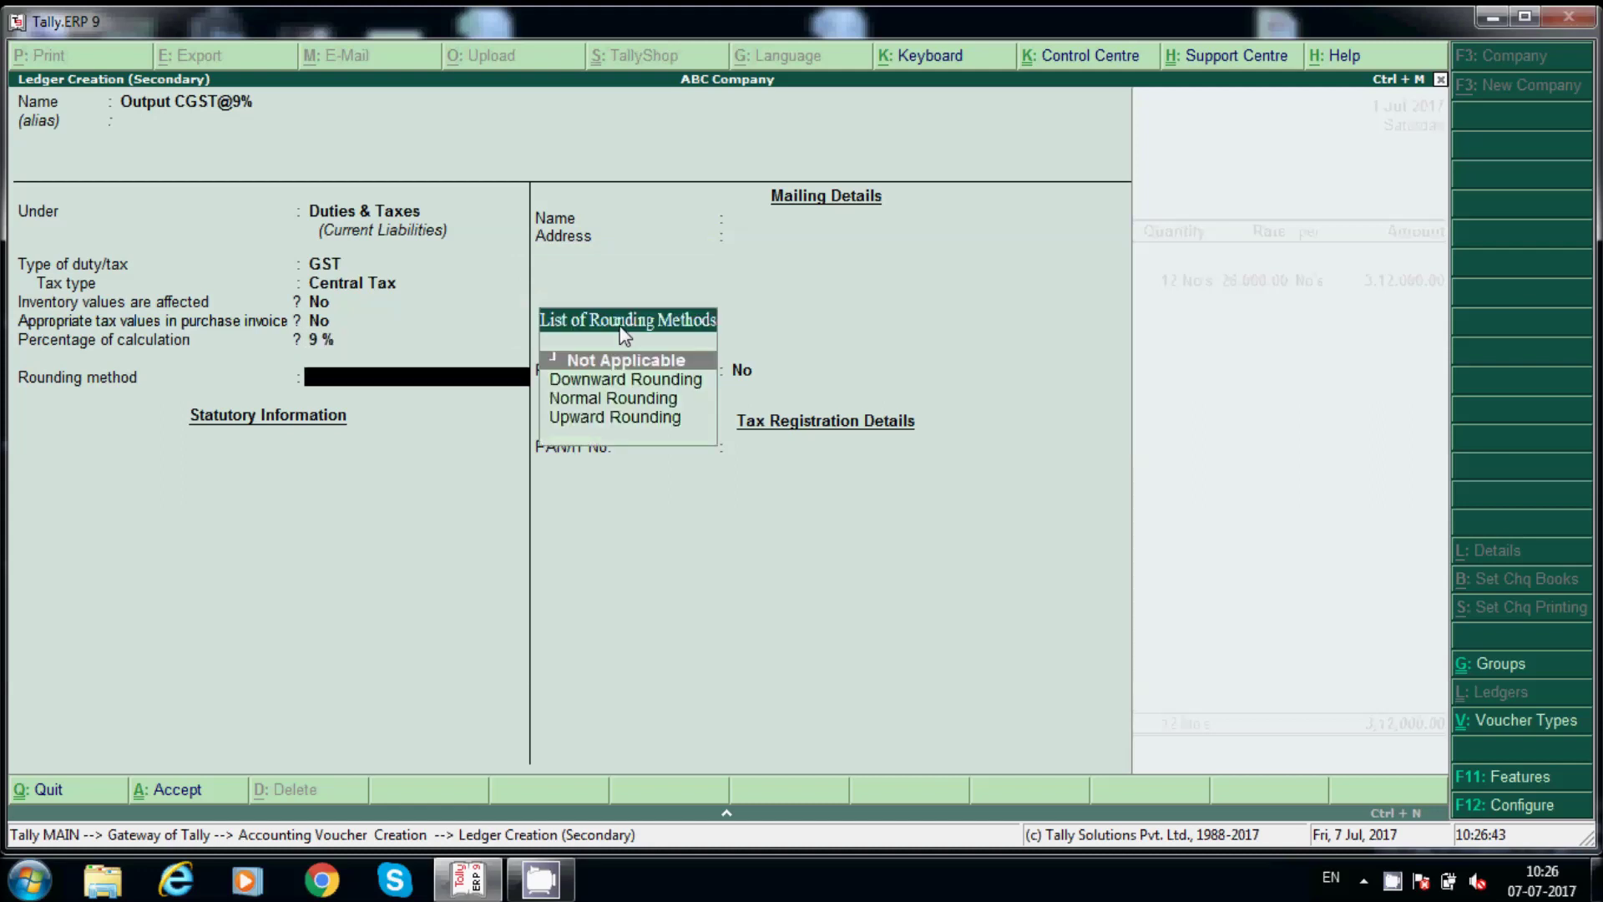
{"action": "key", "text": "Down"}
{"action": "key", "text": "Down"}
{"action": "key", "text": "Return"}
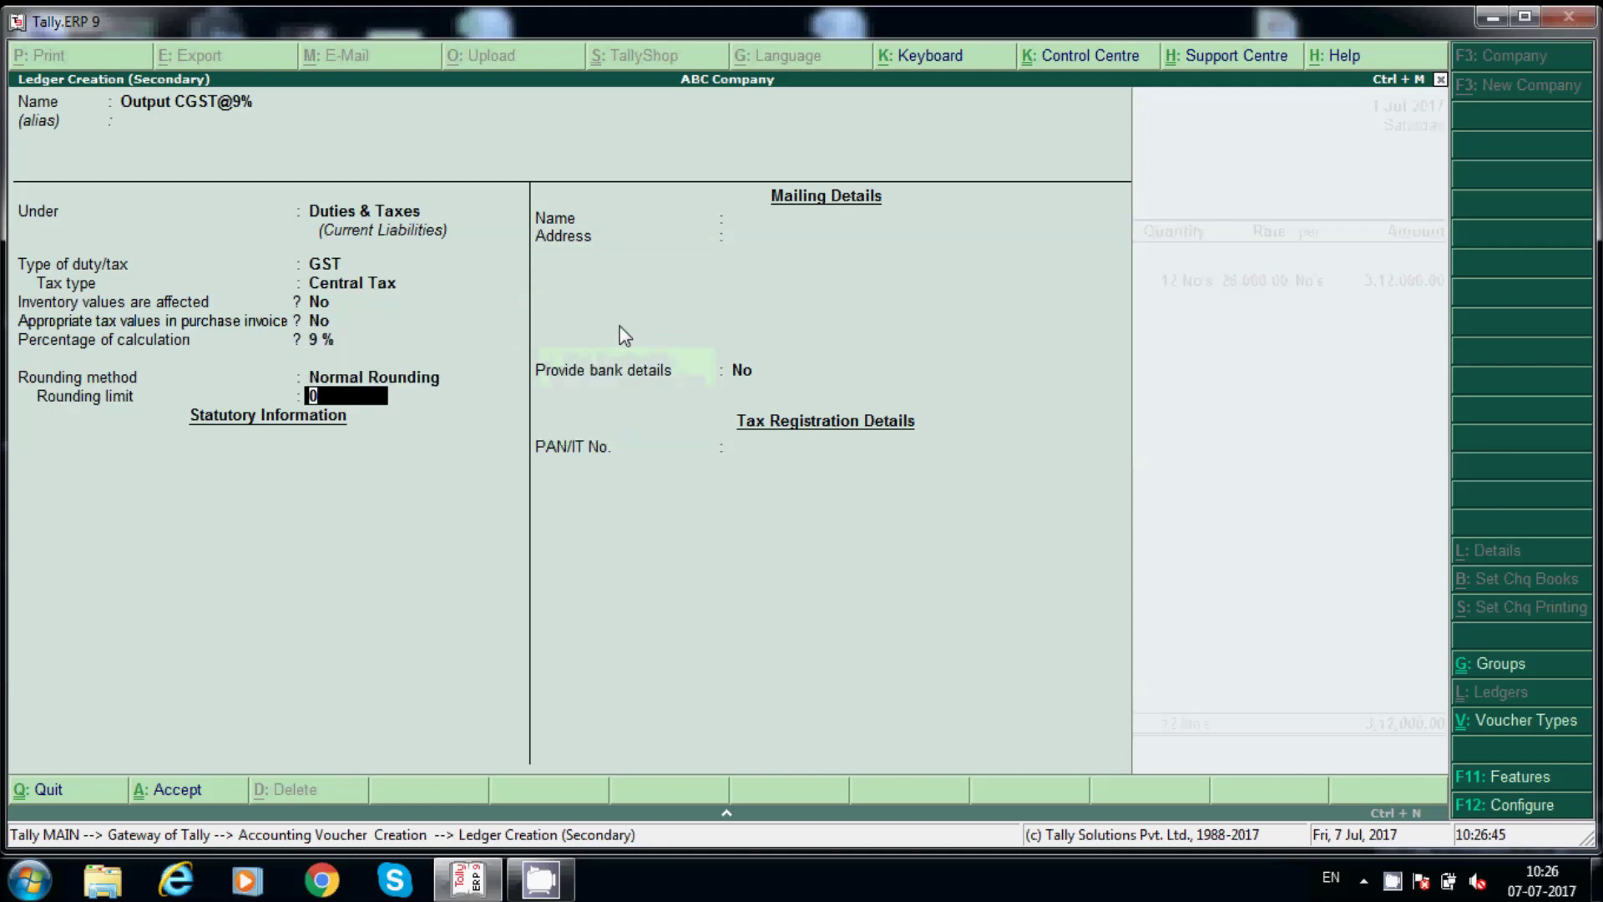
{"action": "key", "text": "Return"}
{"action": "key", "text": "Return"}
{"action": "key", "text": "Return"}
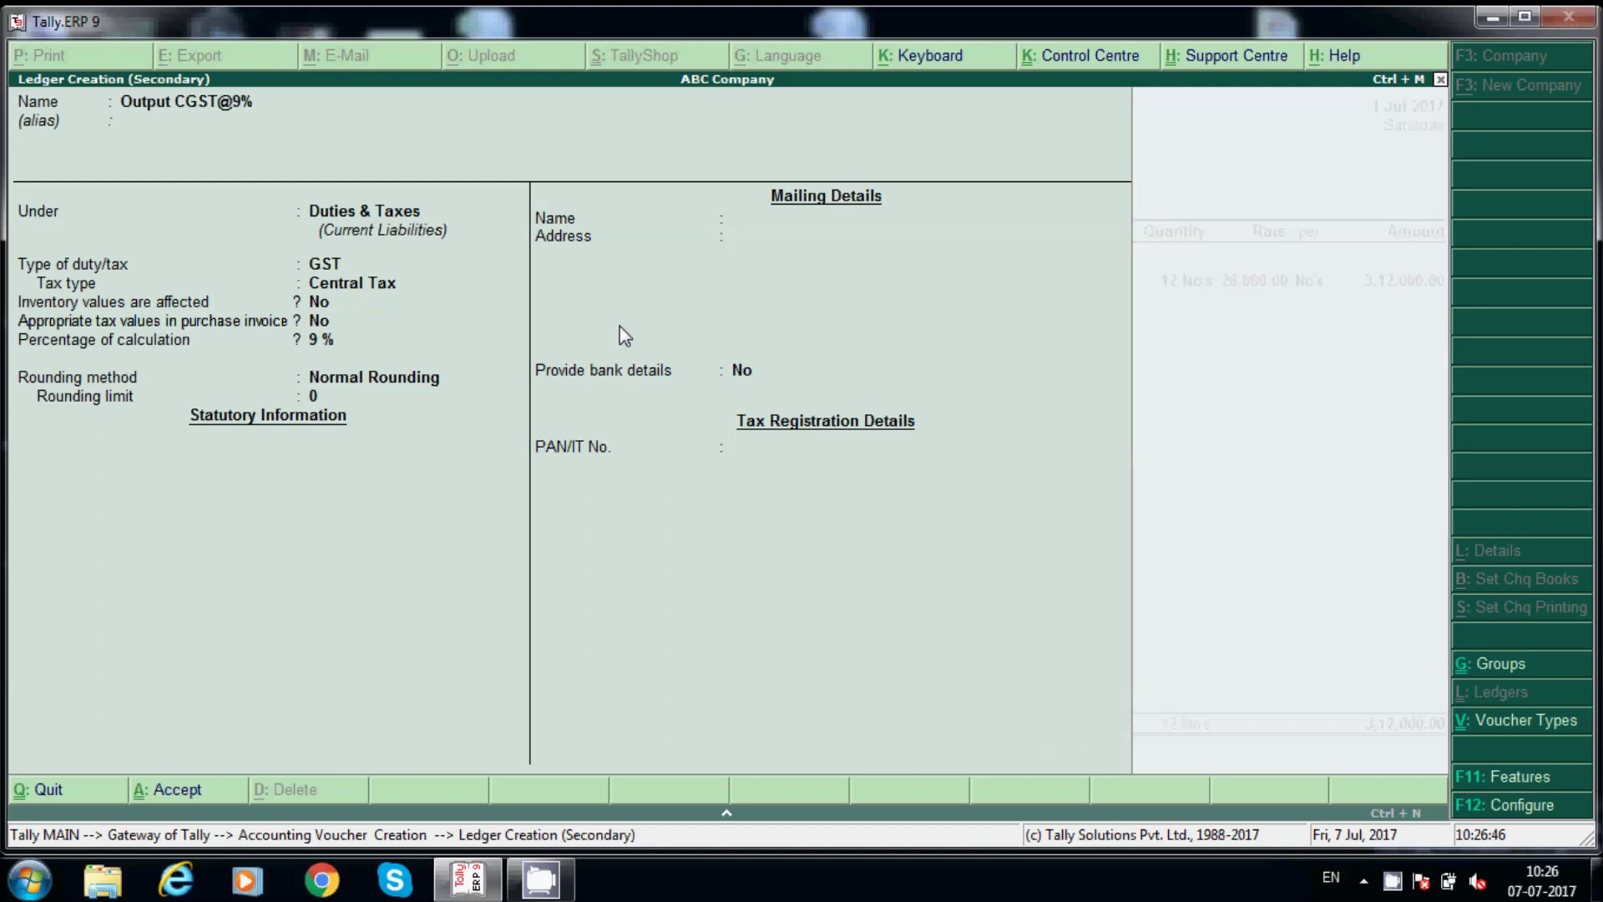
{"action": "key", "text": "Return"}
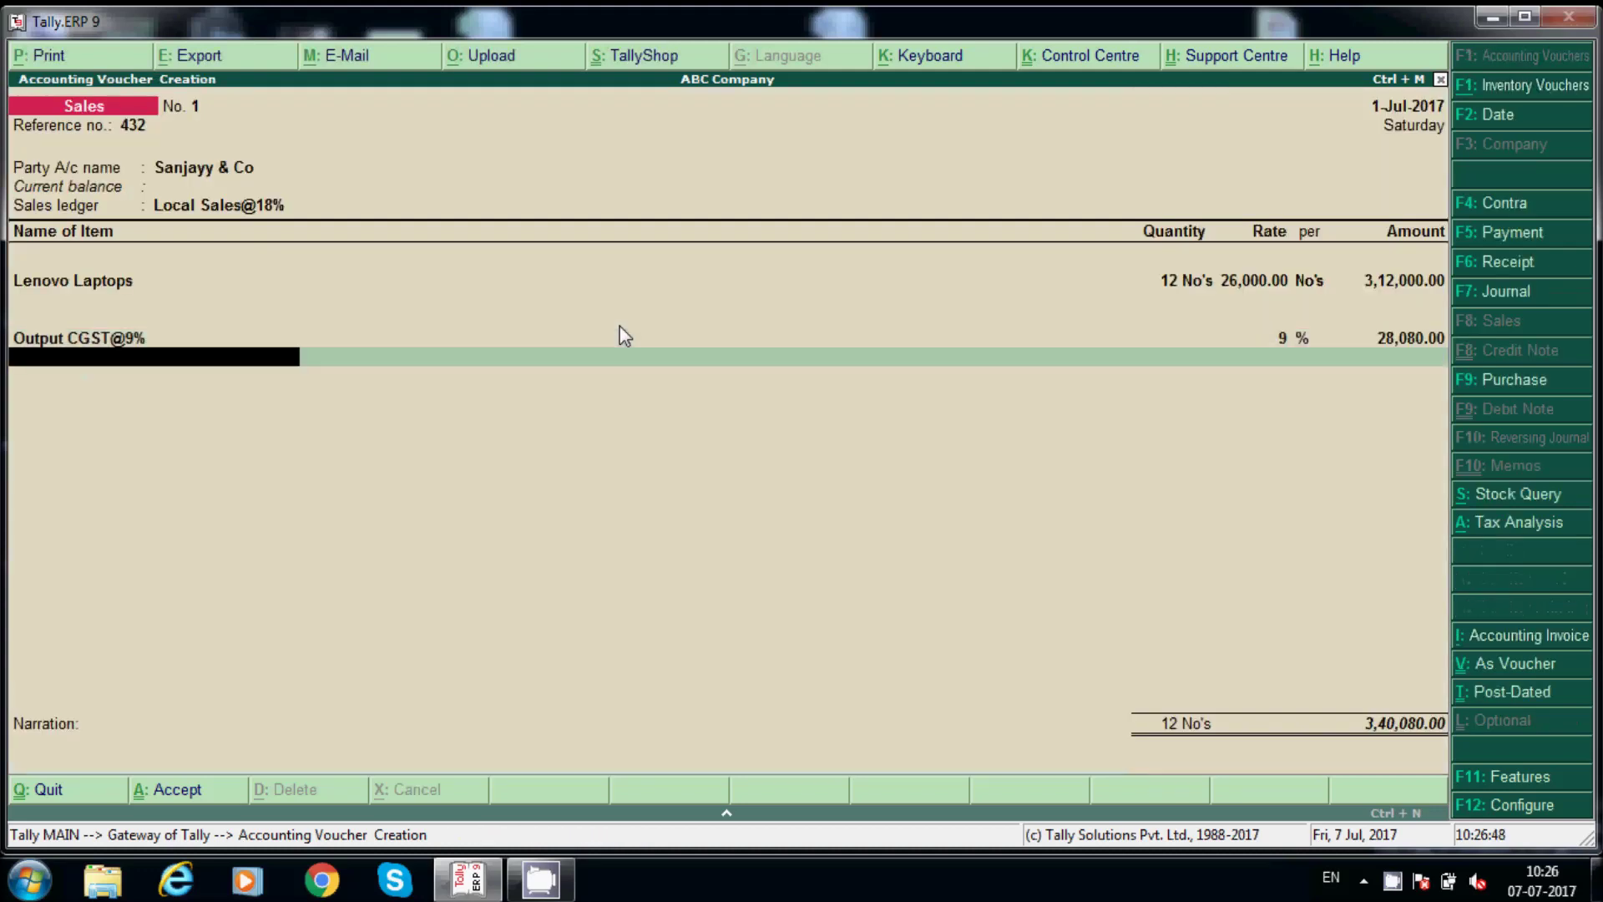
Create ledger Output SGST@9% under Duties & Taxes.
{"action": "type", "text": "Ou"}
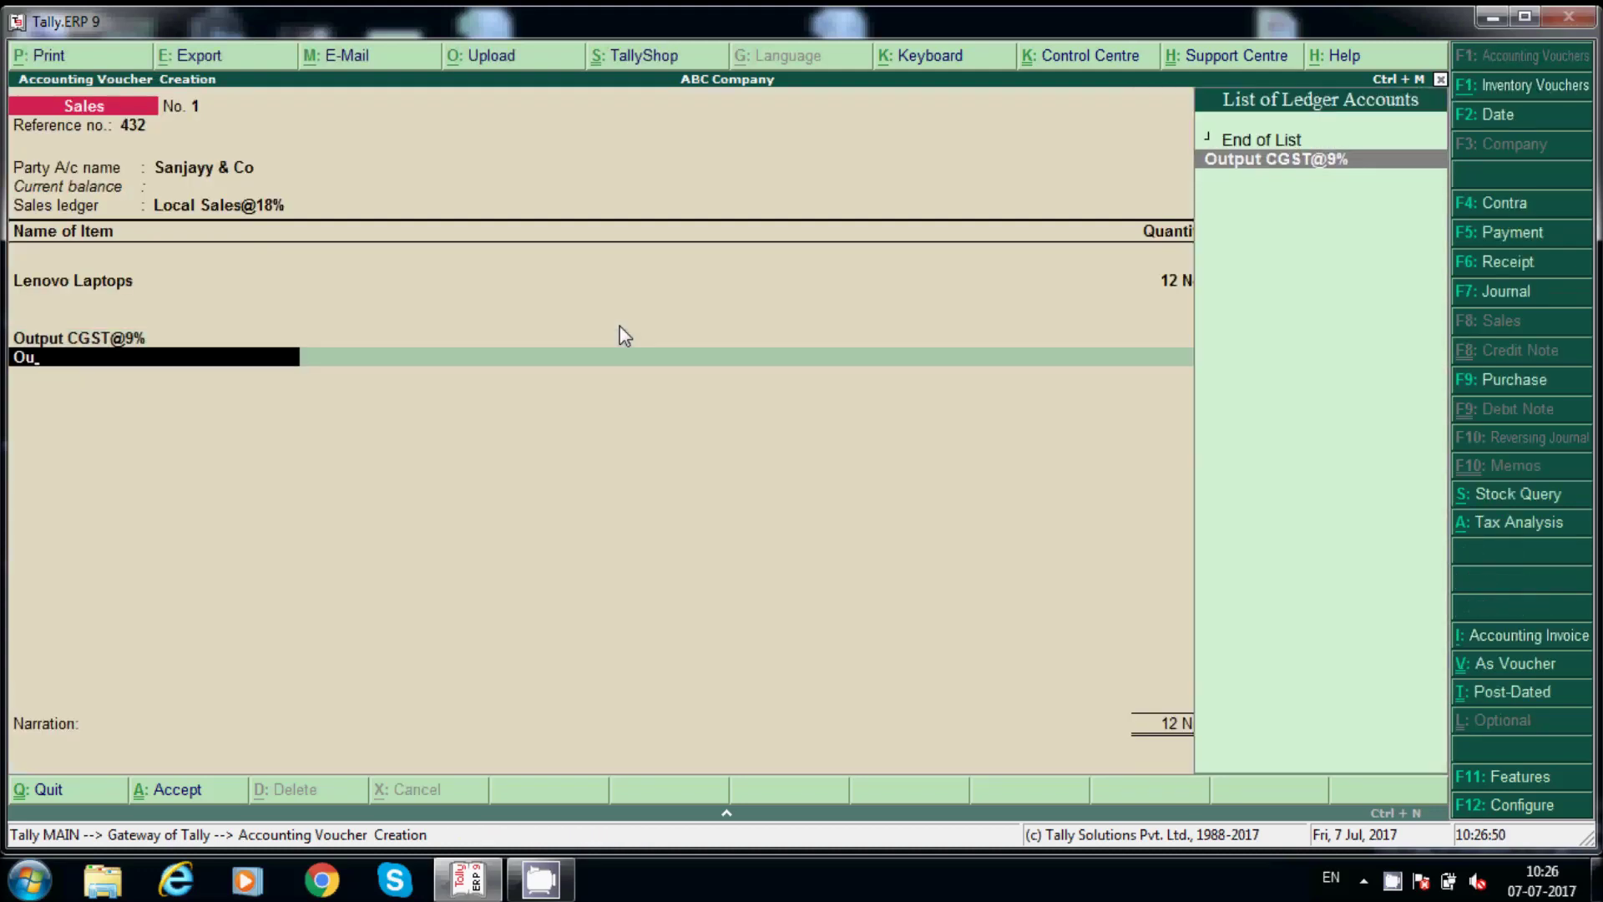
{"action": "key", "text": "BackSpace"}
{"action": "key", "text": "BackSpace"}
{"action": "key", "text": "alt+c"}
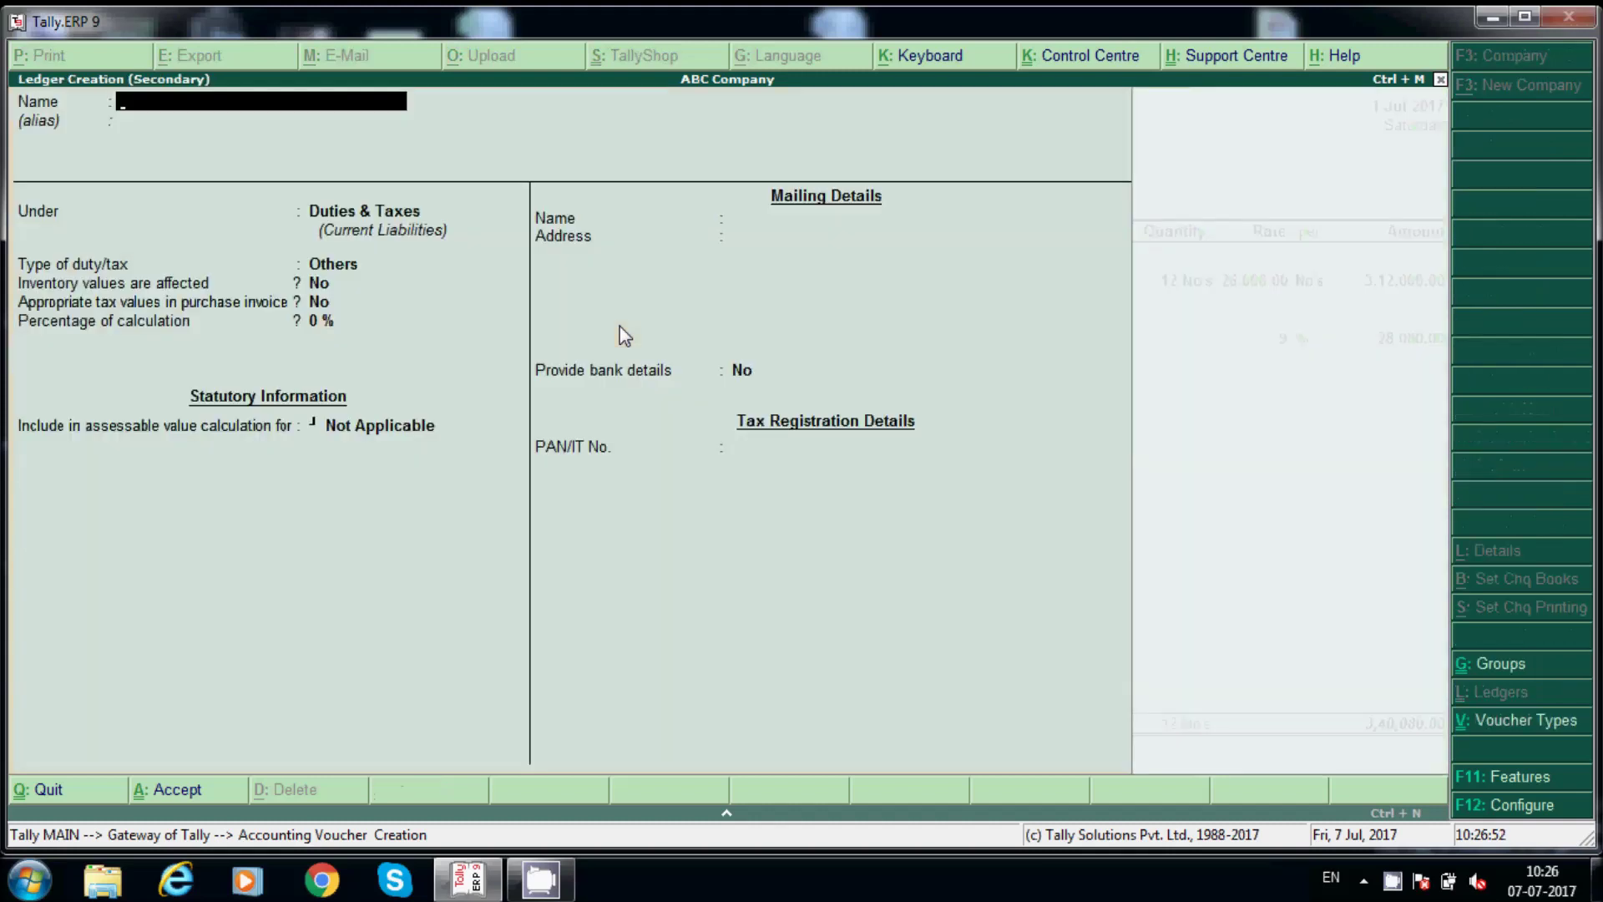
{"action": "type", "text": "Output"}
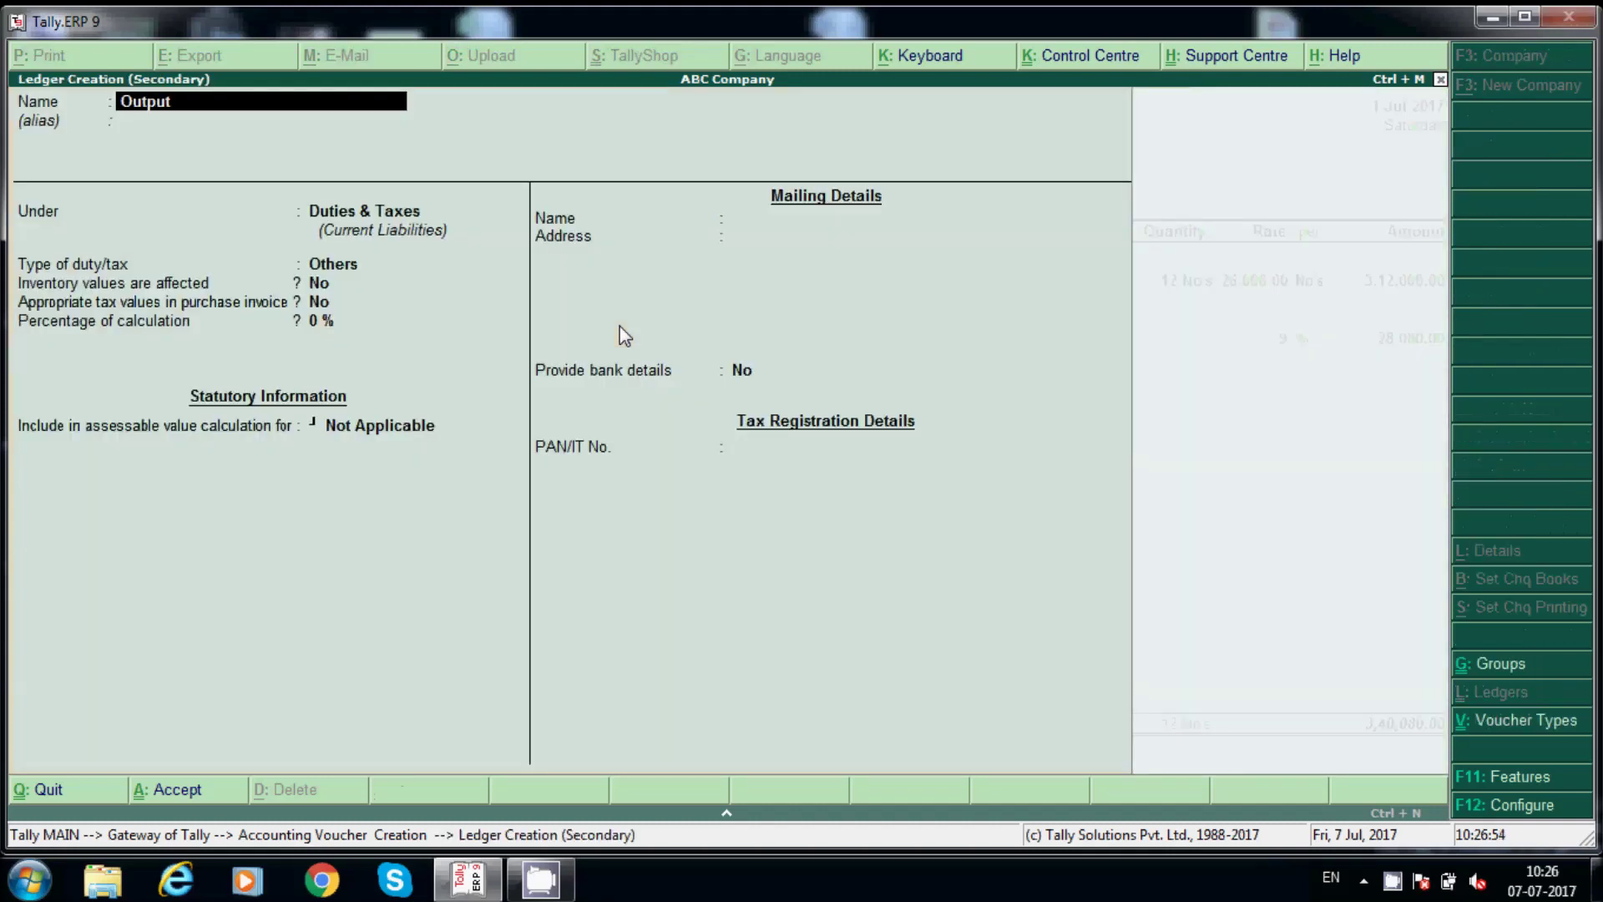
{"action": "type", "text": " SGST@9%"}
{"action": "key", "text": "Return"}
{"action": "key", "text": "Return"}
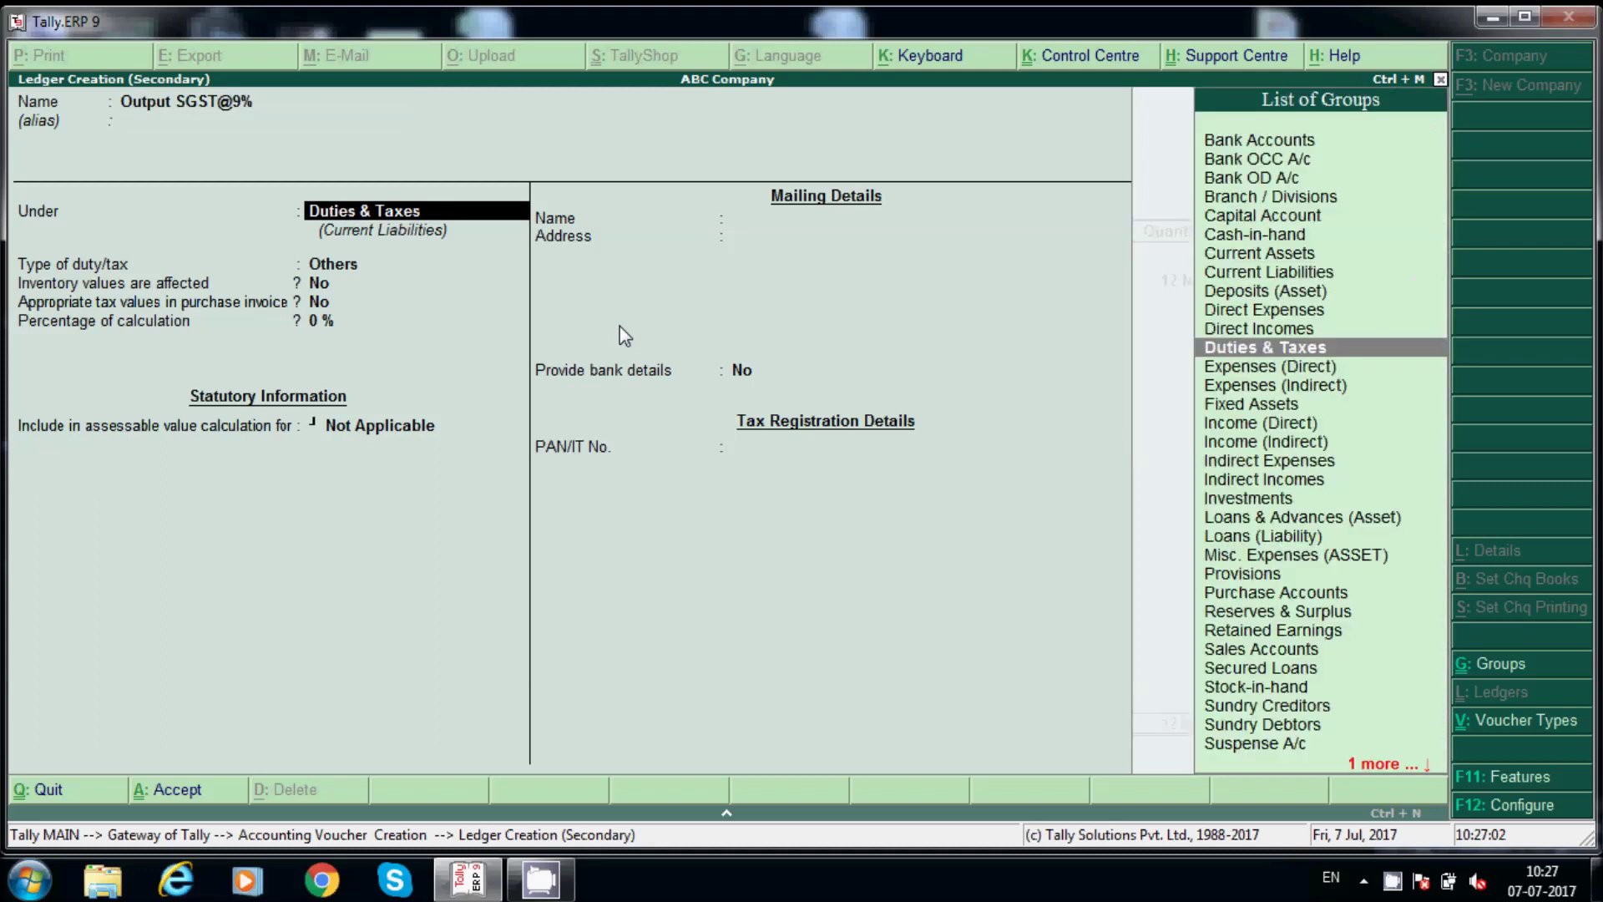
{"action": "key", "text": "Return"}
Set Output SGST@9% to GST State Tax at 9% with Normal Rounding, and save it.
{"action": "key", "text": "Up"}
{"action": "key", "text": "Return"}
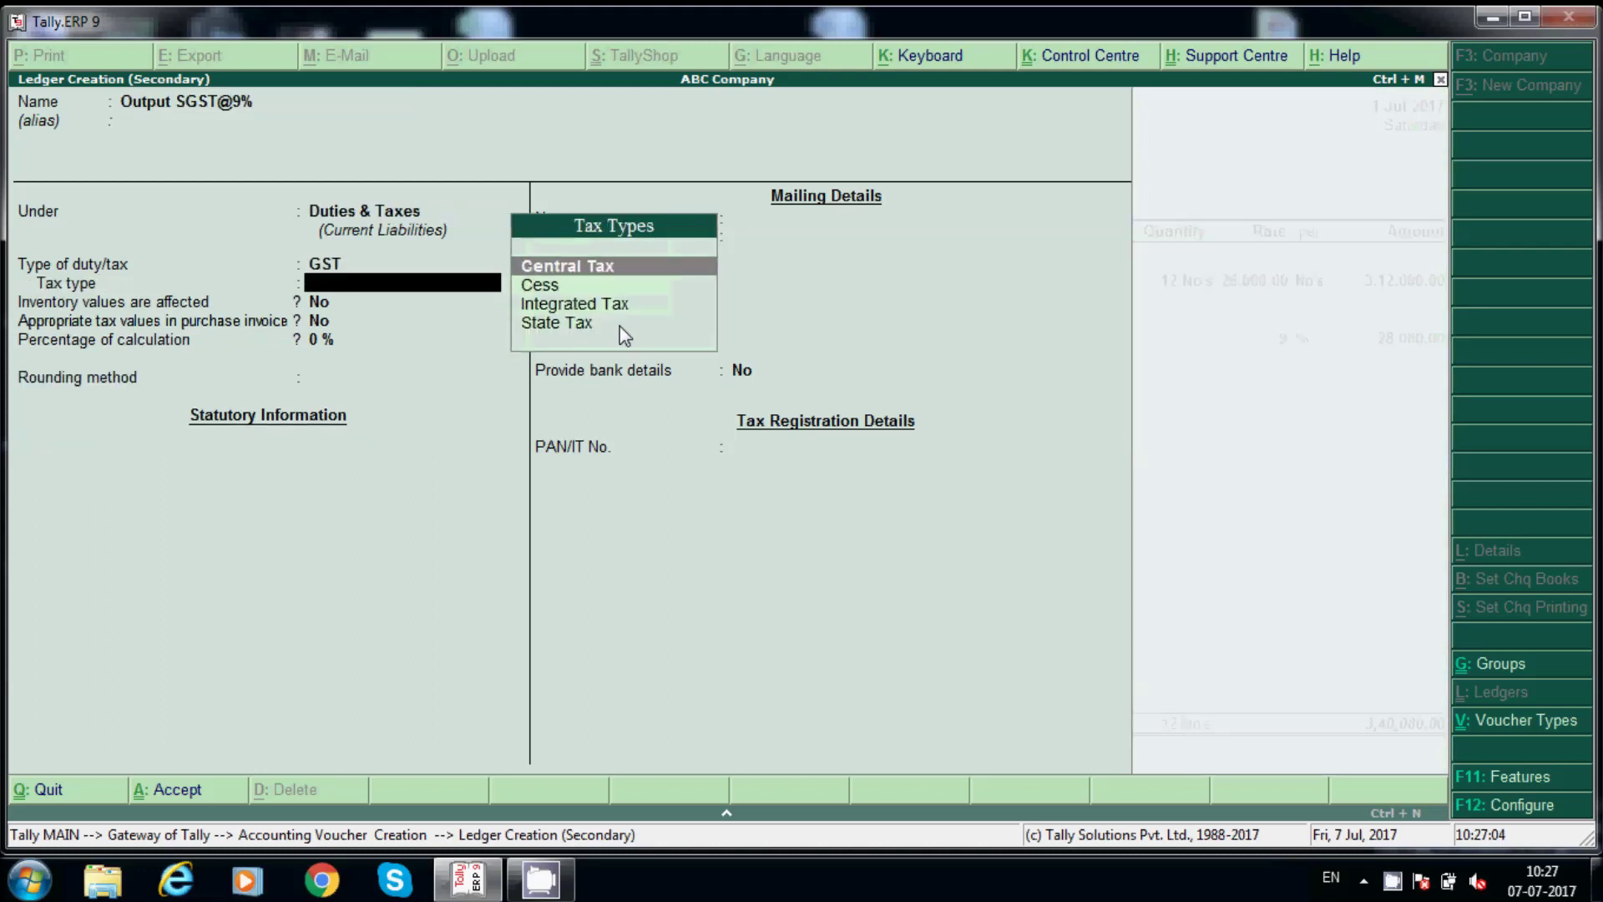
{"action": "key", "text": "Down"}
{"action": "key", "text": "Down"}
{"action": "key", "text": "Down"}
{"action": "key", "text": "Return"}
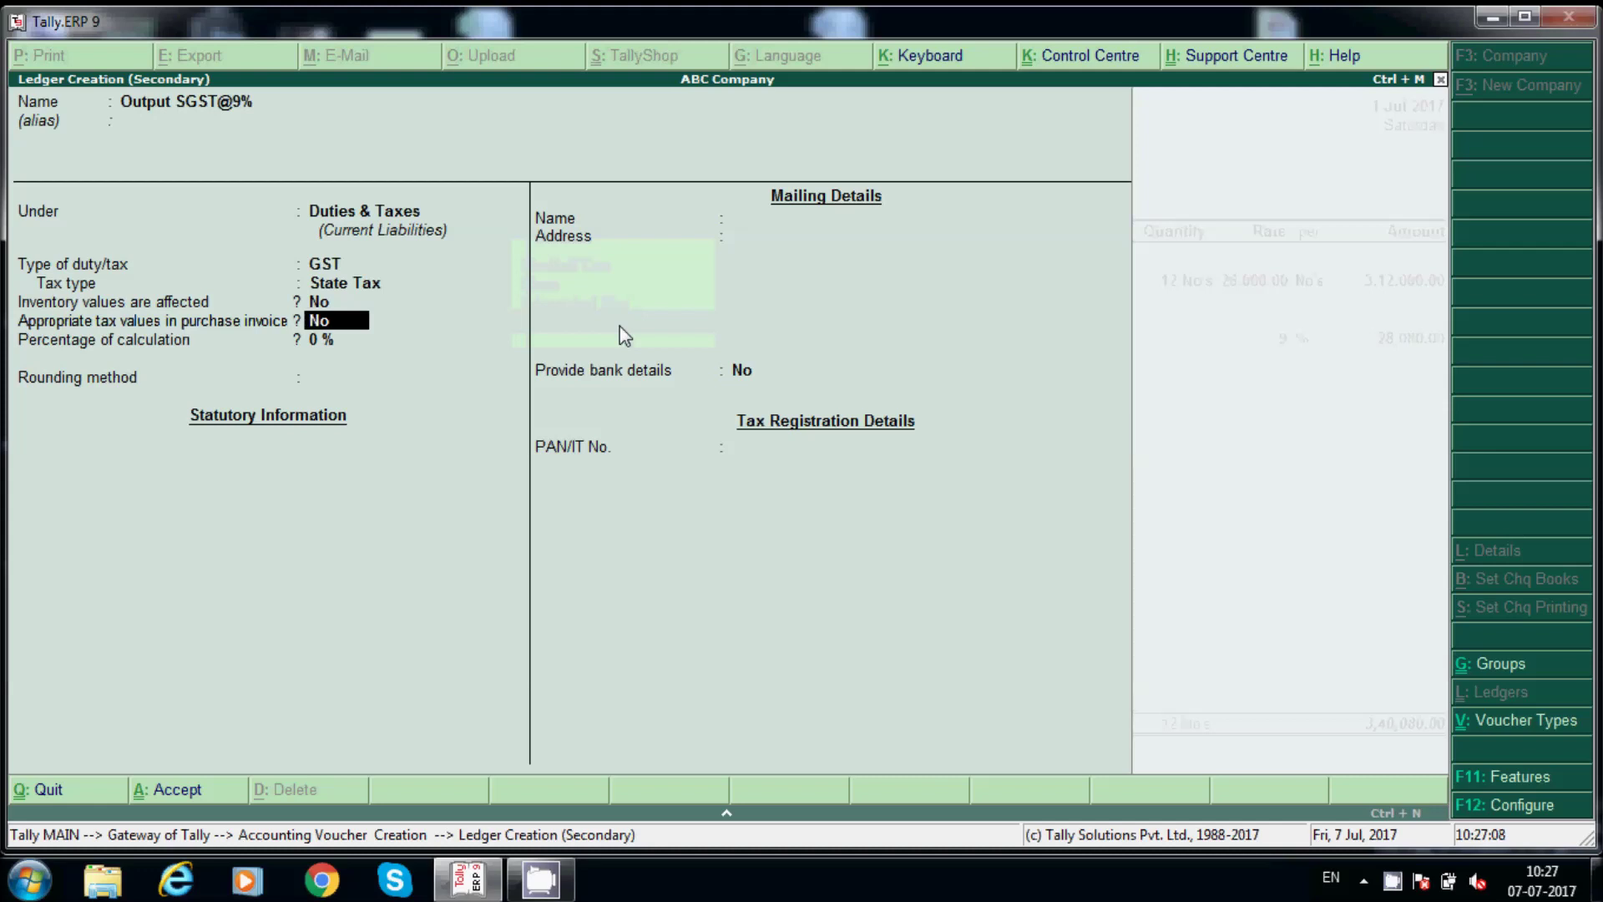
{"action": "key", "text": "Return"}
{"action": "type", "text": "9"}
{"action": "key", "text": "Return"}
{"action": "key", "text": "Down"}
{"action": "key", "text": "Down"}
{"action": "key", "text": "Return"}
{"action": "key", "text": "Return"}
{"action": "key", "text": "Return"}
{"action": "key", "text": "Return"}
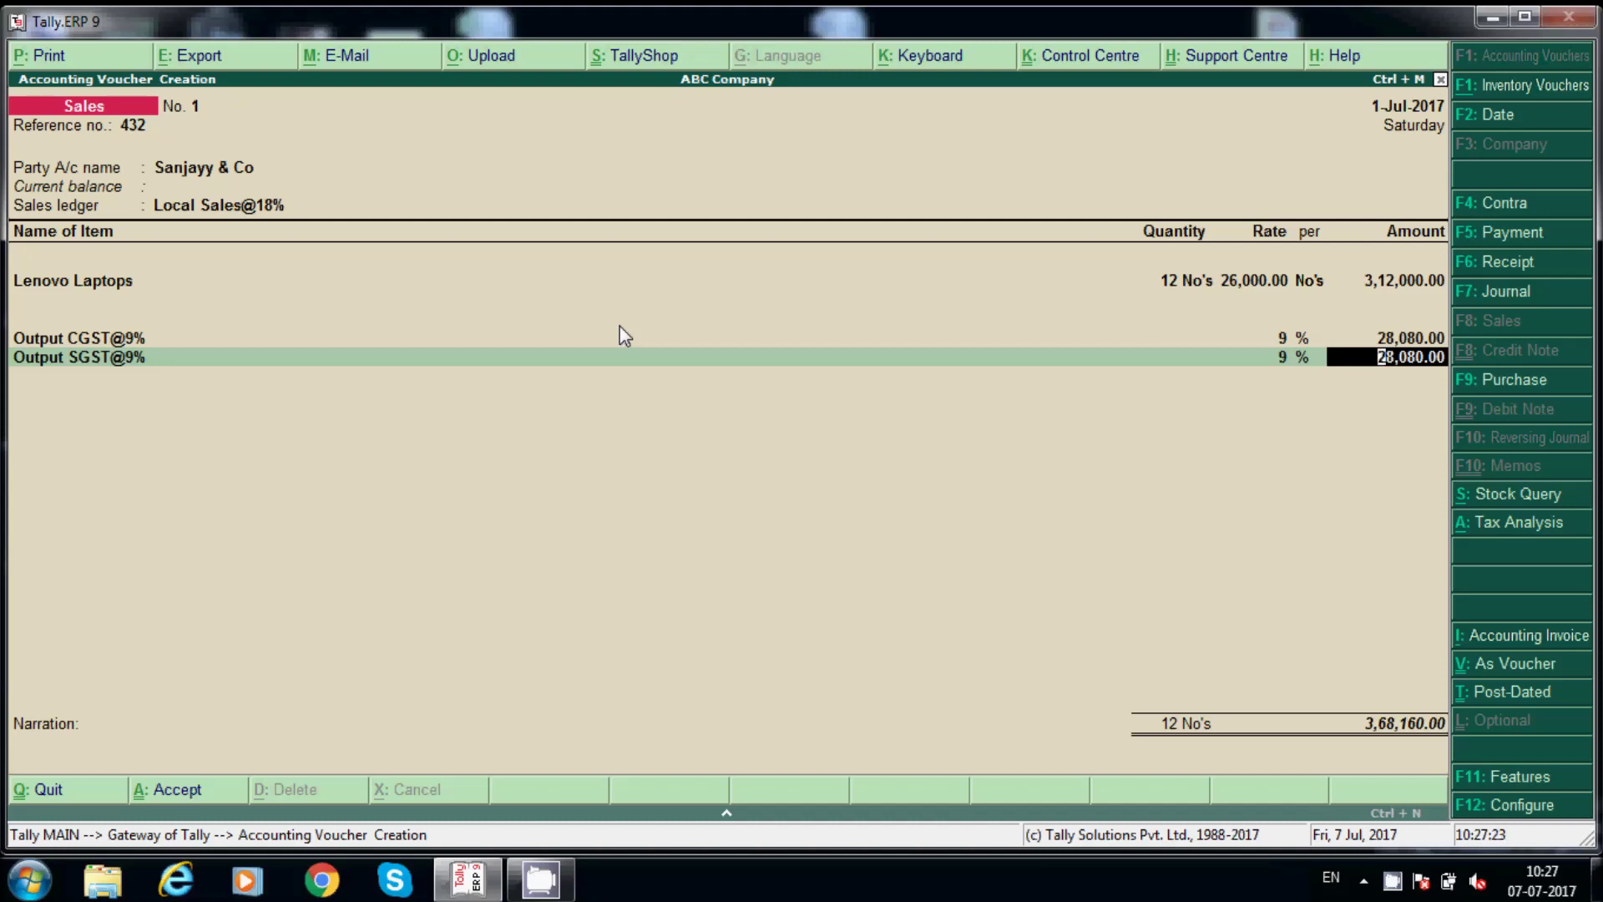
Accept the 28,080.00 SGST line and enter narration 'Being Laptops sold to Sanjayy & co'.
{"action": "key", "text": "Return"}
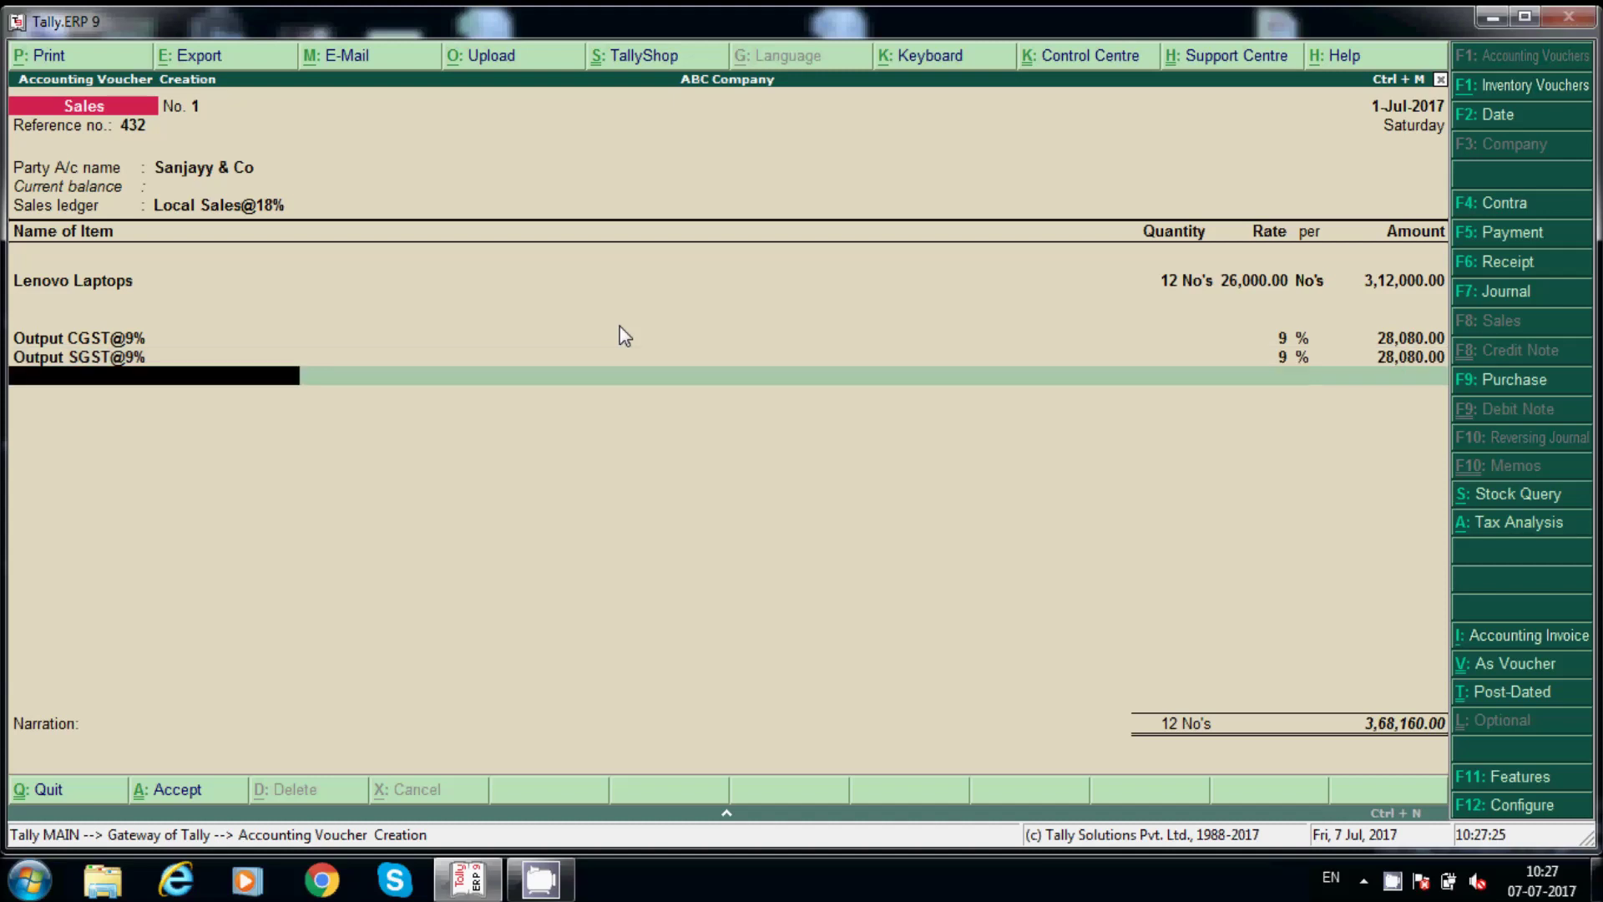
{"action": "key", "text": "Return"}
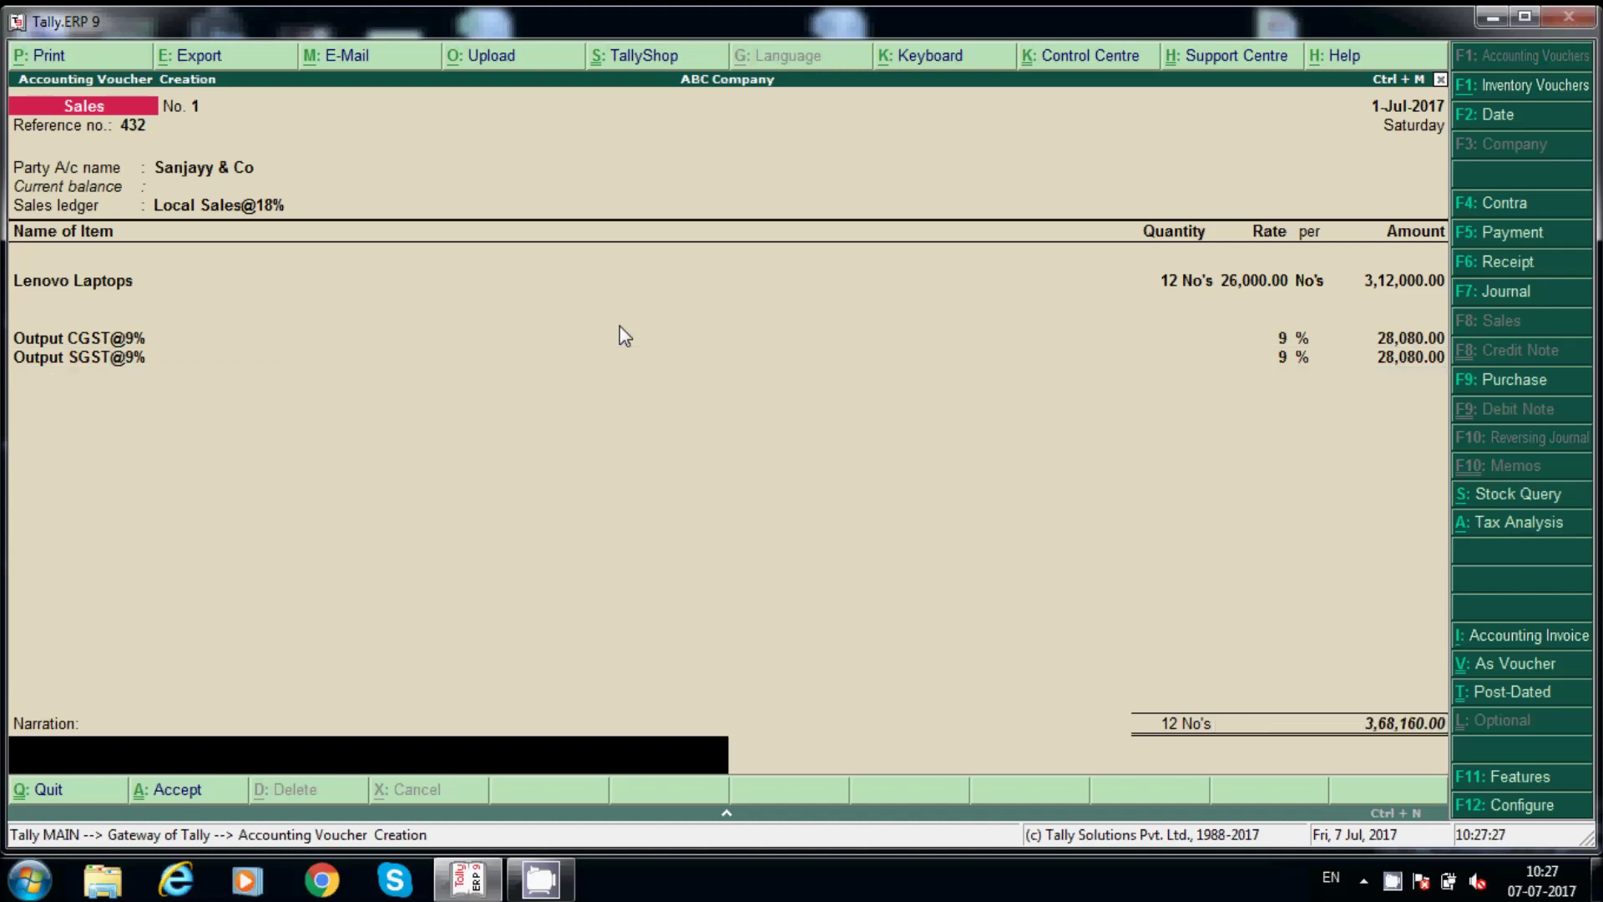
{"action": "type", "text": "Being Lapo"}
{"action": "key", "text": "BackSpace"}
{"action": "type", "text": "tops sold to "}
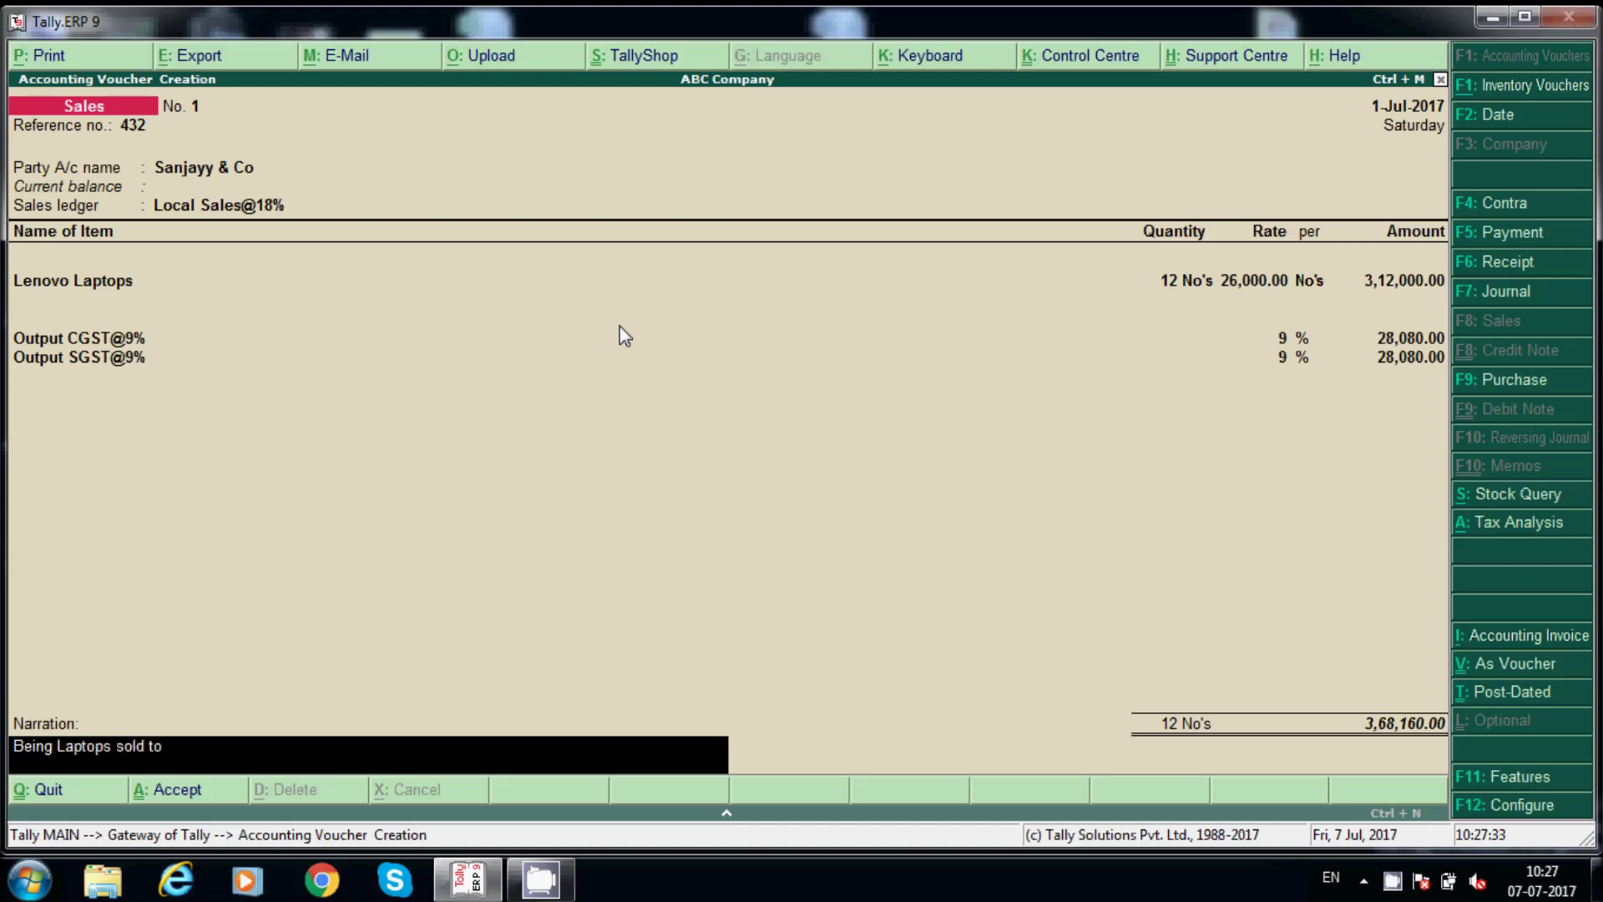
{"action": "type", "text": "San"}
{"action": "type", "text": "ja"}
{"action": "type", "text": "yy c"}
{"action": "type", "text": "& co"}
Preview the voucher as a Tax Invoice, zoomed in to check items, taxes and ₹3,68,160.00 total.
{"action": "key", "text": "alt+p"}
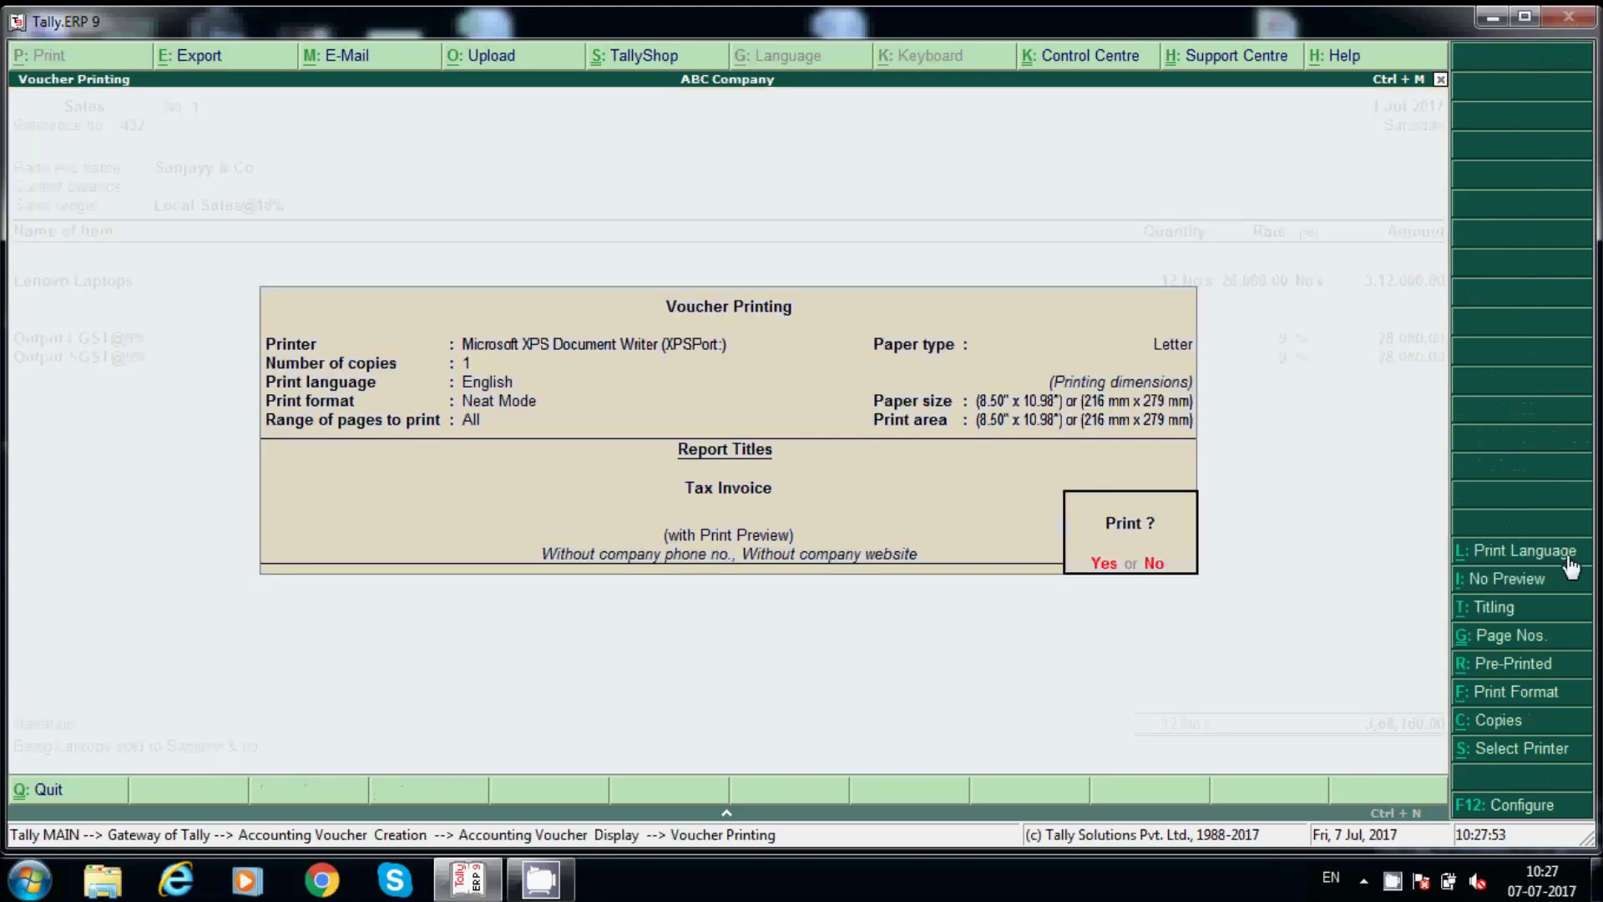
{"action": "left_click", "coordinate": [1105, 565]}
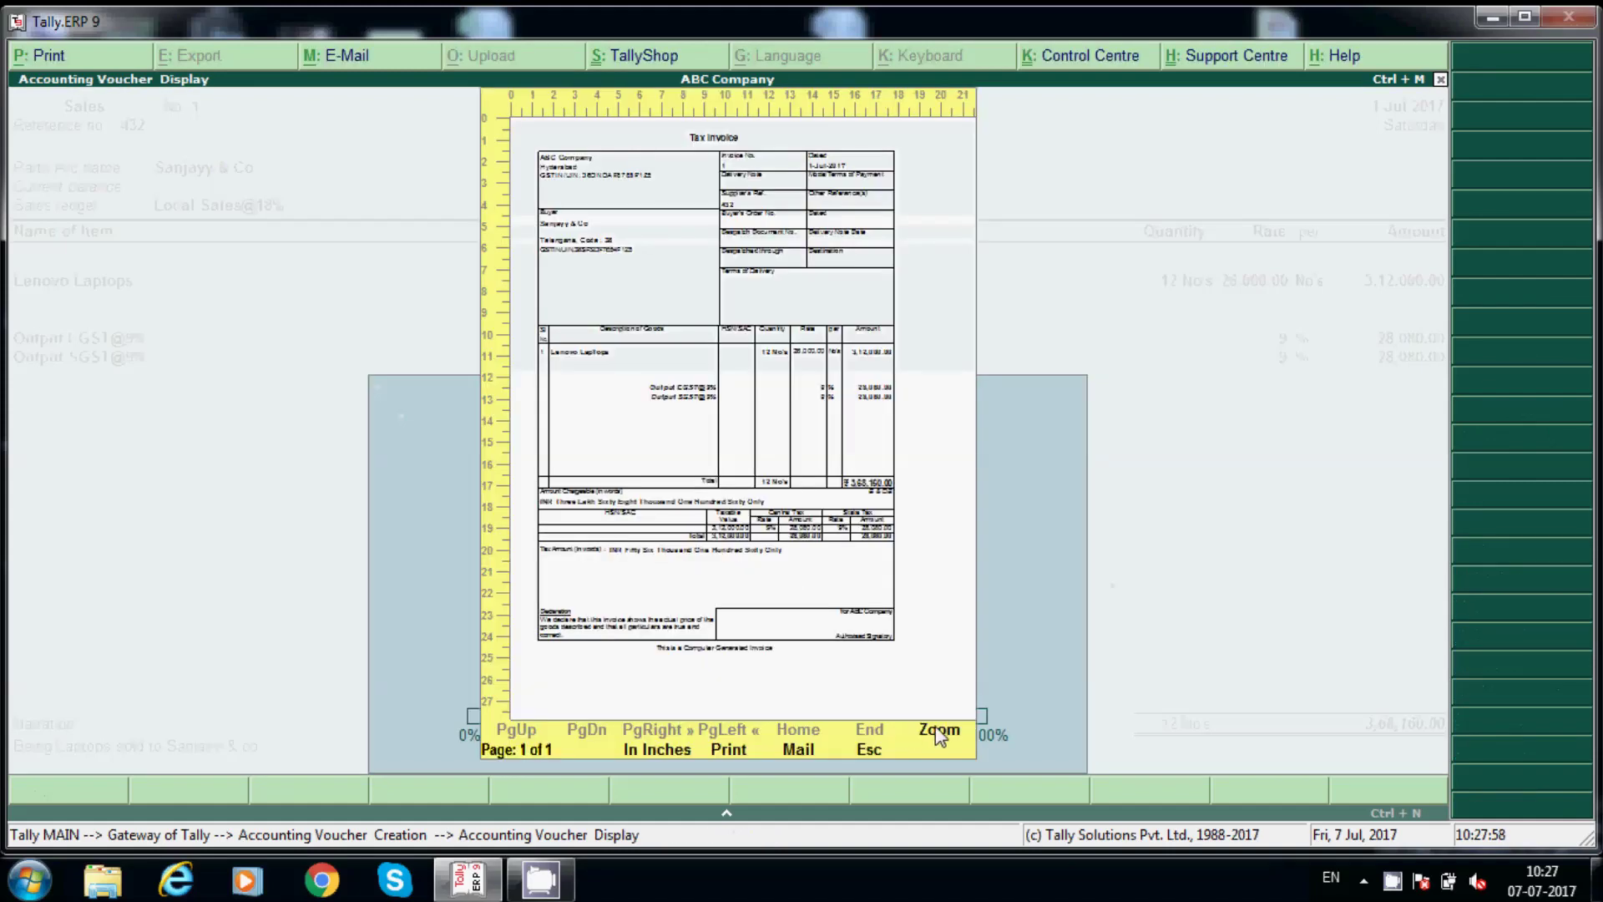
{"action": "left_click", "coordinate": [938, 731]}
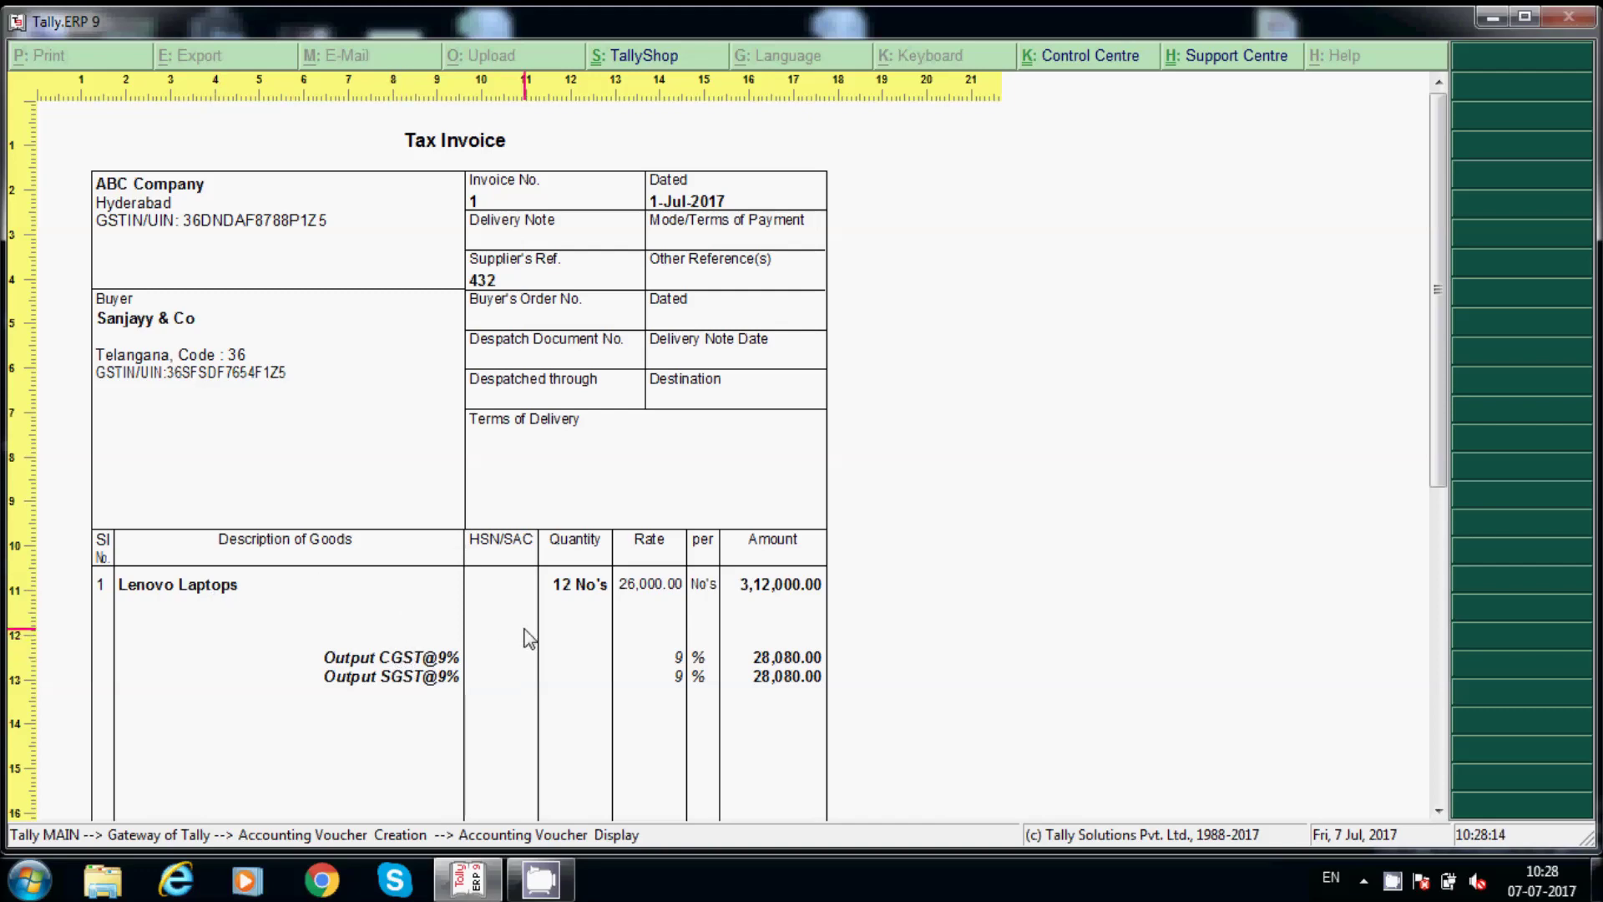
{"action": "scroll", "coordinate": [524, 628], "scroll_direction": "down", "scroll_amount": 4}
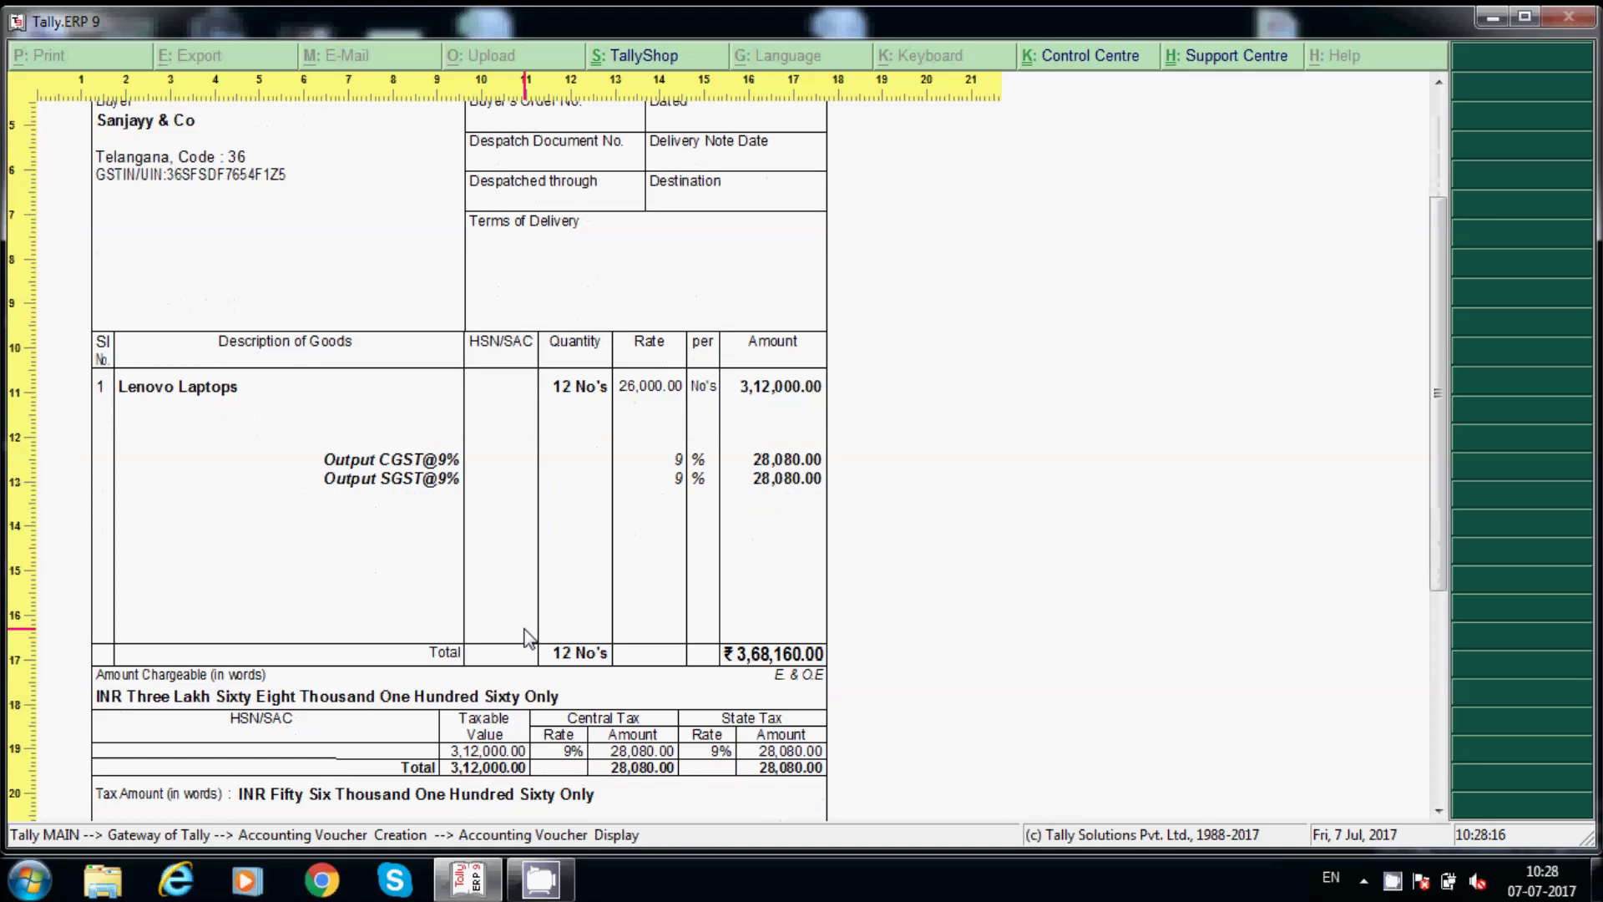
{"action": "scroll", "coordinate": [524, 629], "scroll_direction": "down", "scroll_amount": 4}
{"action": "scroll", "coordinate": [529, 639], "scroll_direction": "down", "scroll_amount": 4}
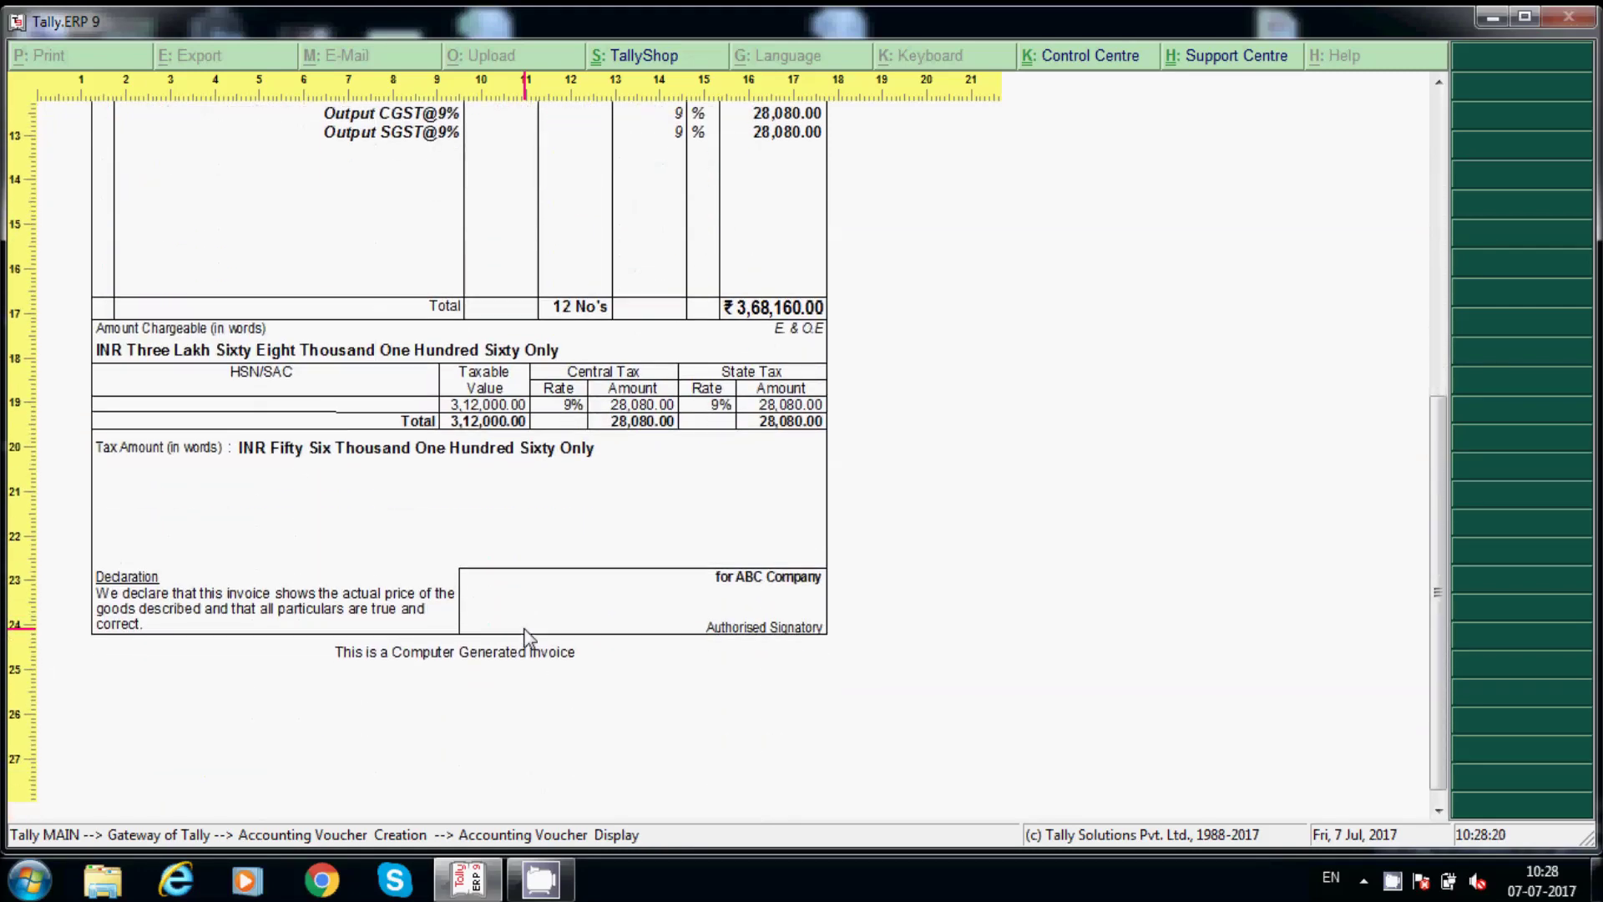
{"action": "scroll", "coordinate": [527, 638], "scroll_direction": "up", "scroll_amount": 1}
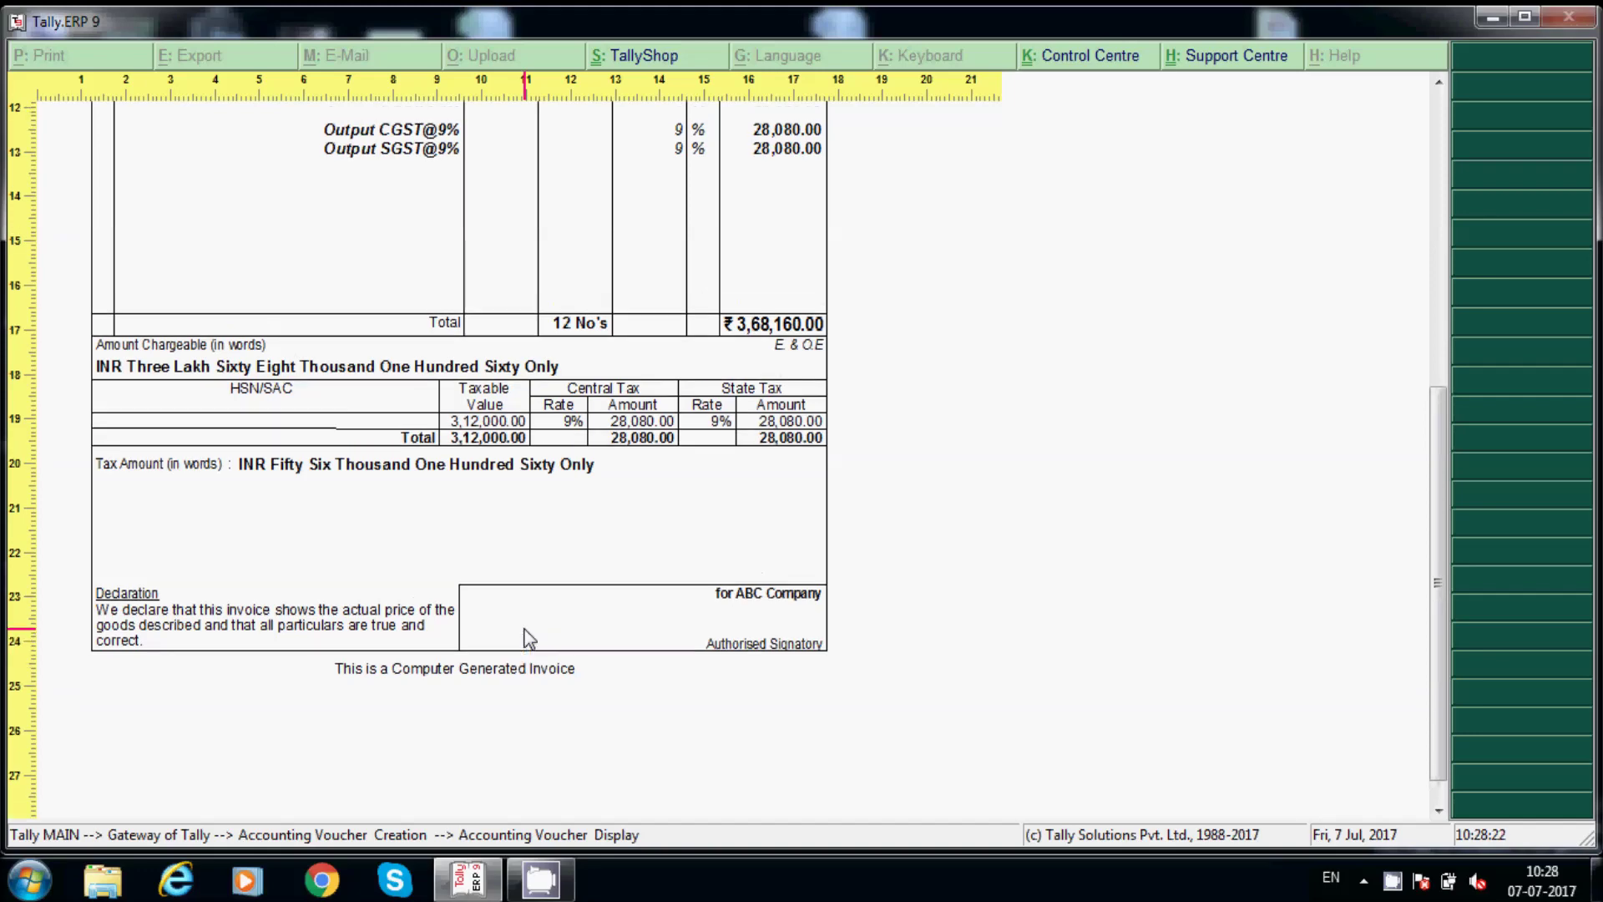
{"action": "scroll", "coordinate": [528, 639], "scroll_direction": "up", "scroll_amount": 12}
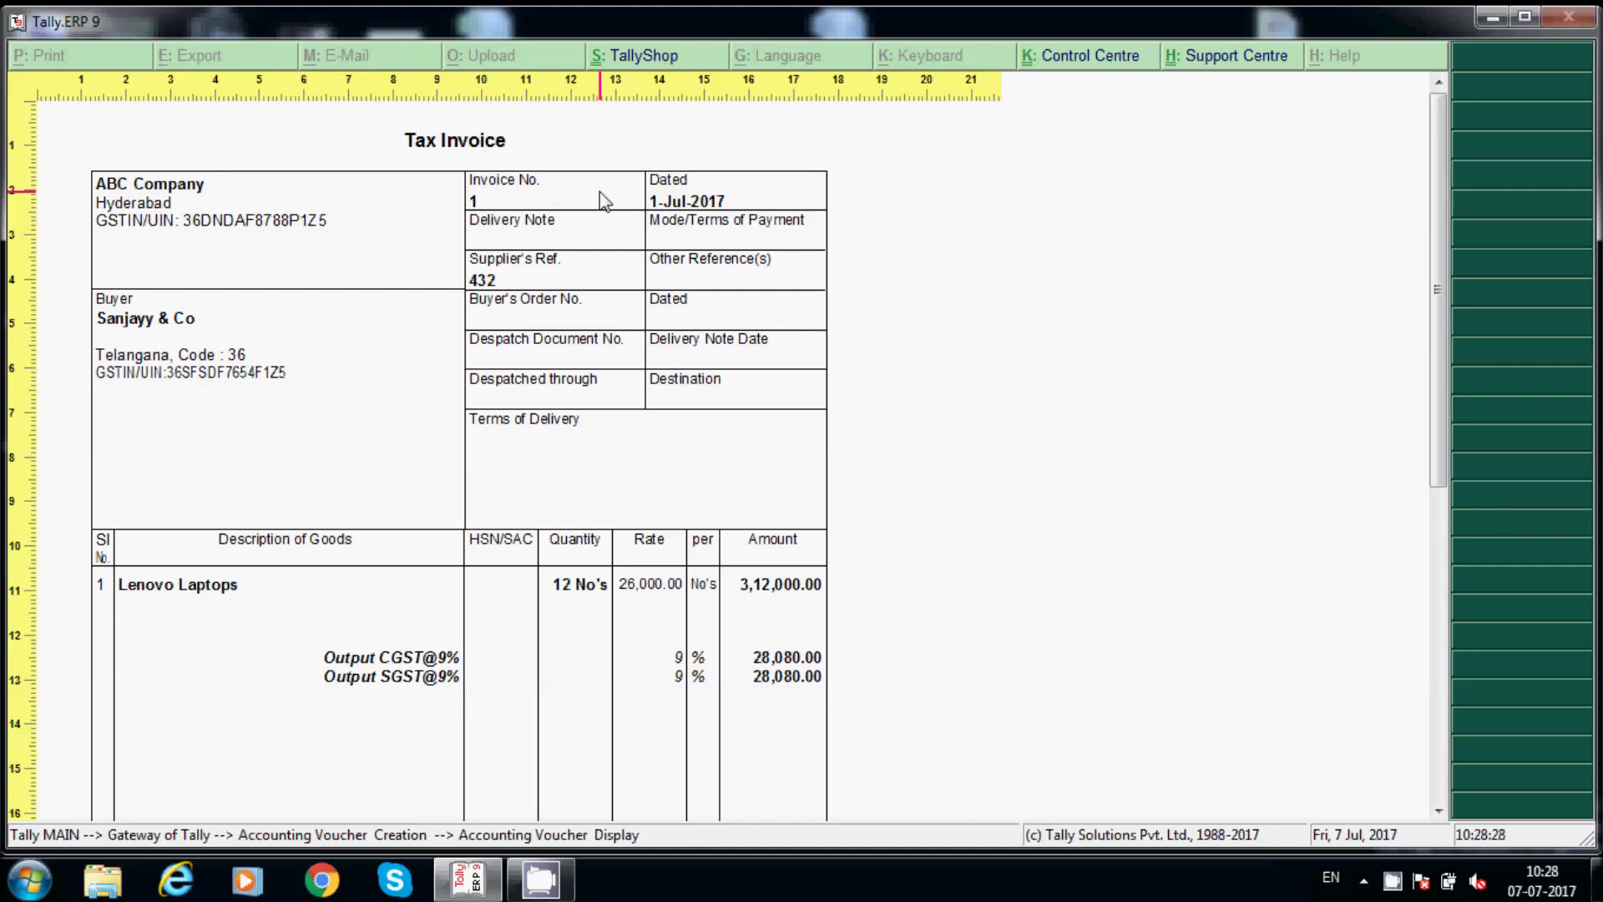
{"action": "key", "text": "alt+z"}
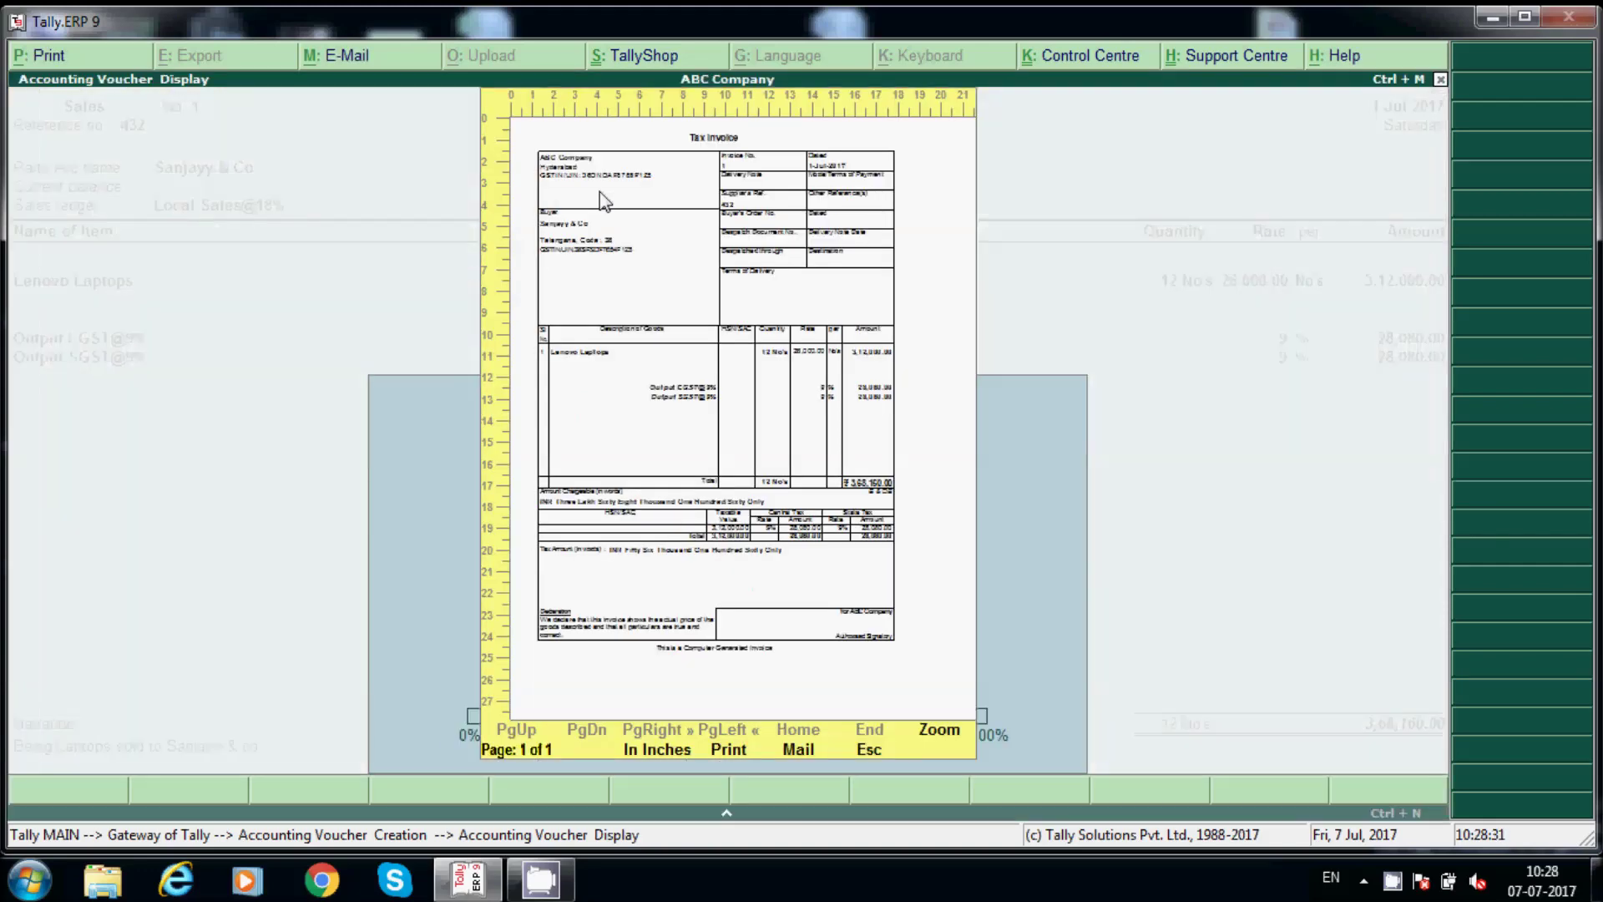
Accept sales voucher No. 1 for Sanjayy & Co and return to the Gateway of Tally.
{"action": "key", "text": "Escape"}
{"action": "key", "text": "Return"}
{"action": "key", "text": "Return"}
{"action": "key", "text": "Return"}
{"action": "key", "text": "Return"}
{"action": "key", "text": "Return"}
{"action": "key", "text": "Return"}
{"action": "key", "text": "Return"}
{"action": "key", "text": "Return"}
{"action": "key", "text": "Return"}
{"action": "key", "text": "Return"}
{"action": "key", "text": "Return"}
{"action": "key", "text": "Return"}
{"action": "key", "text": "Return"}
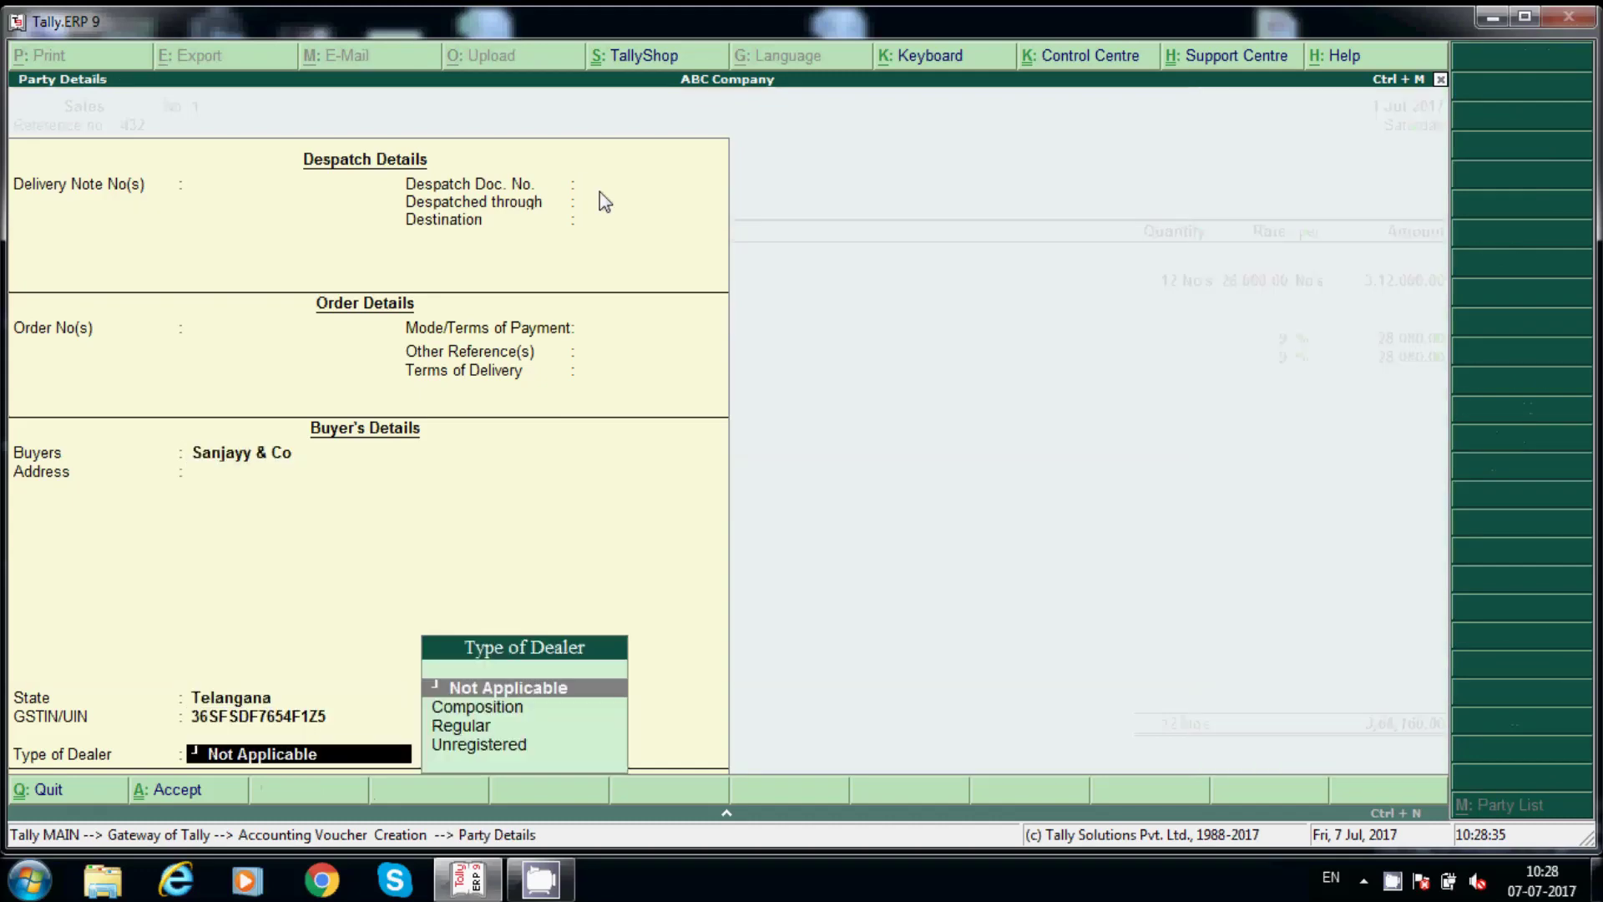
{"action": "key", "text": "Return"}
{"action": "key", "text": "Return"}
{"action": "key", "text": "Return"}
{"action": "key", "text": "Return"}
{"action": "key", "text": "Return"}
{"action": "key", "text": "Return"}
{"action": "key", "text": "Return"}
{"action": "key", "text": "Return"}
{"action": "key", "text": "Return"}
{"action": "key", "text": "Return"}
{"action": "key", "text": "Return"}
{"action": "key", "text": "Return"}
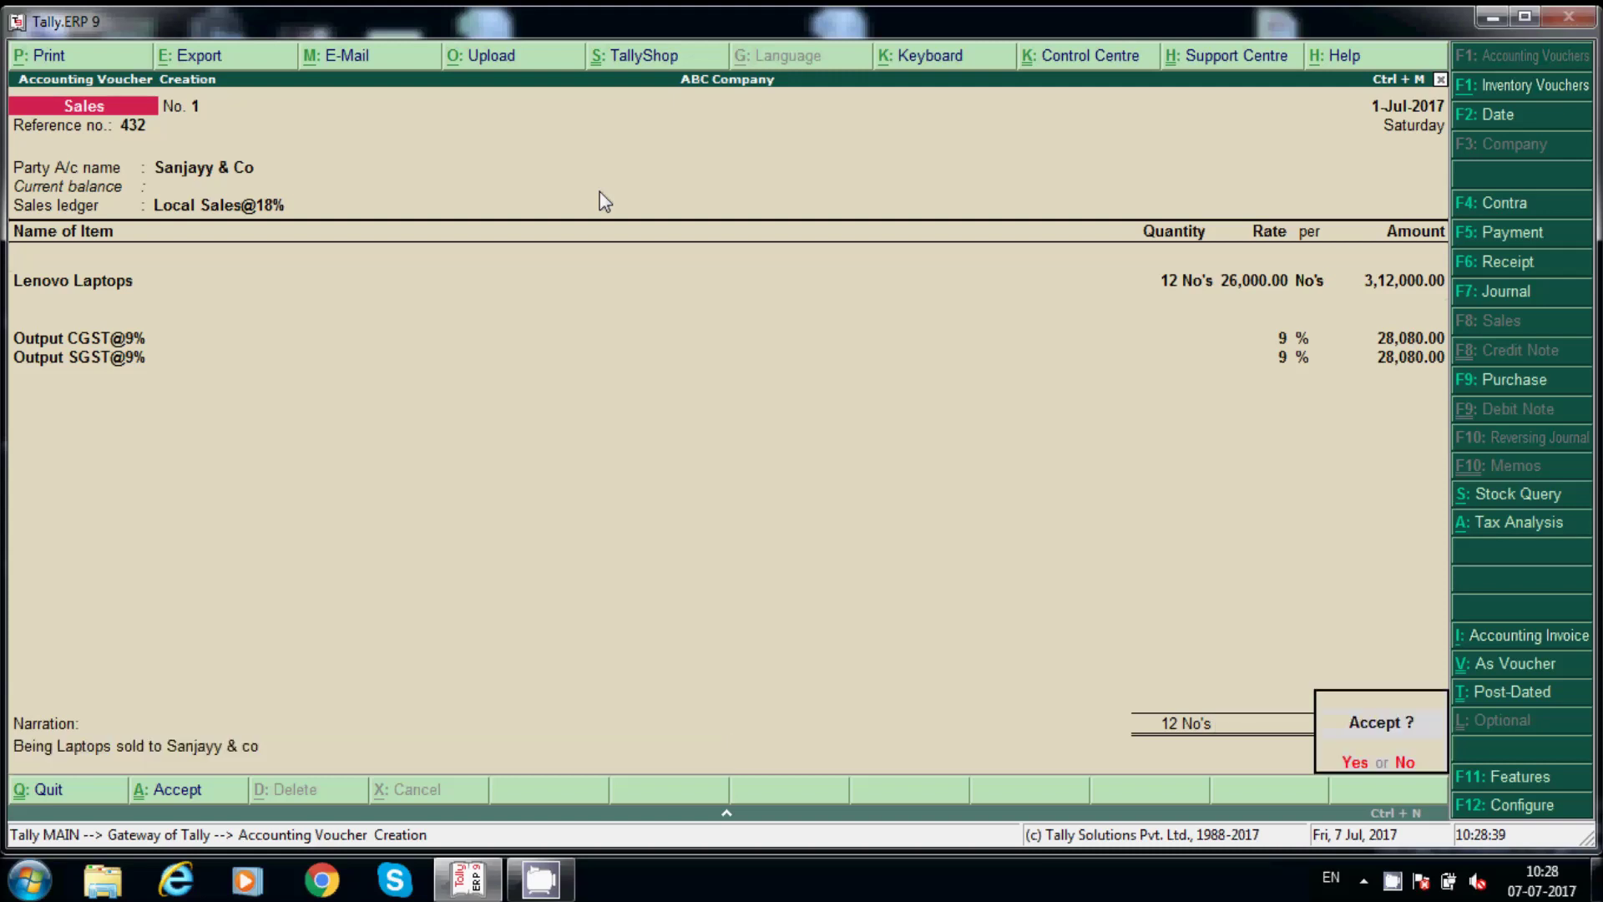
{"action": "key", "text": "Return"}
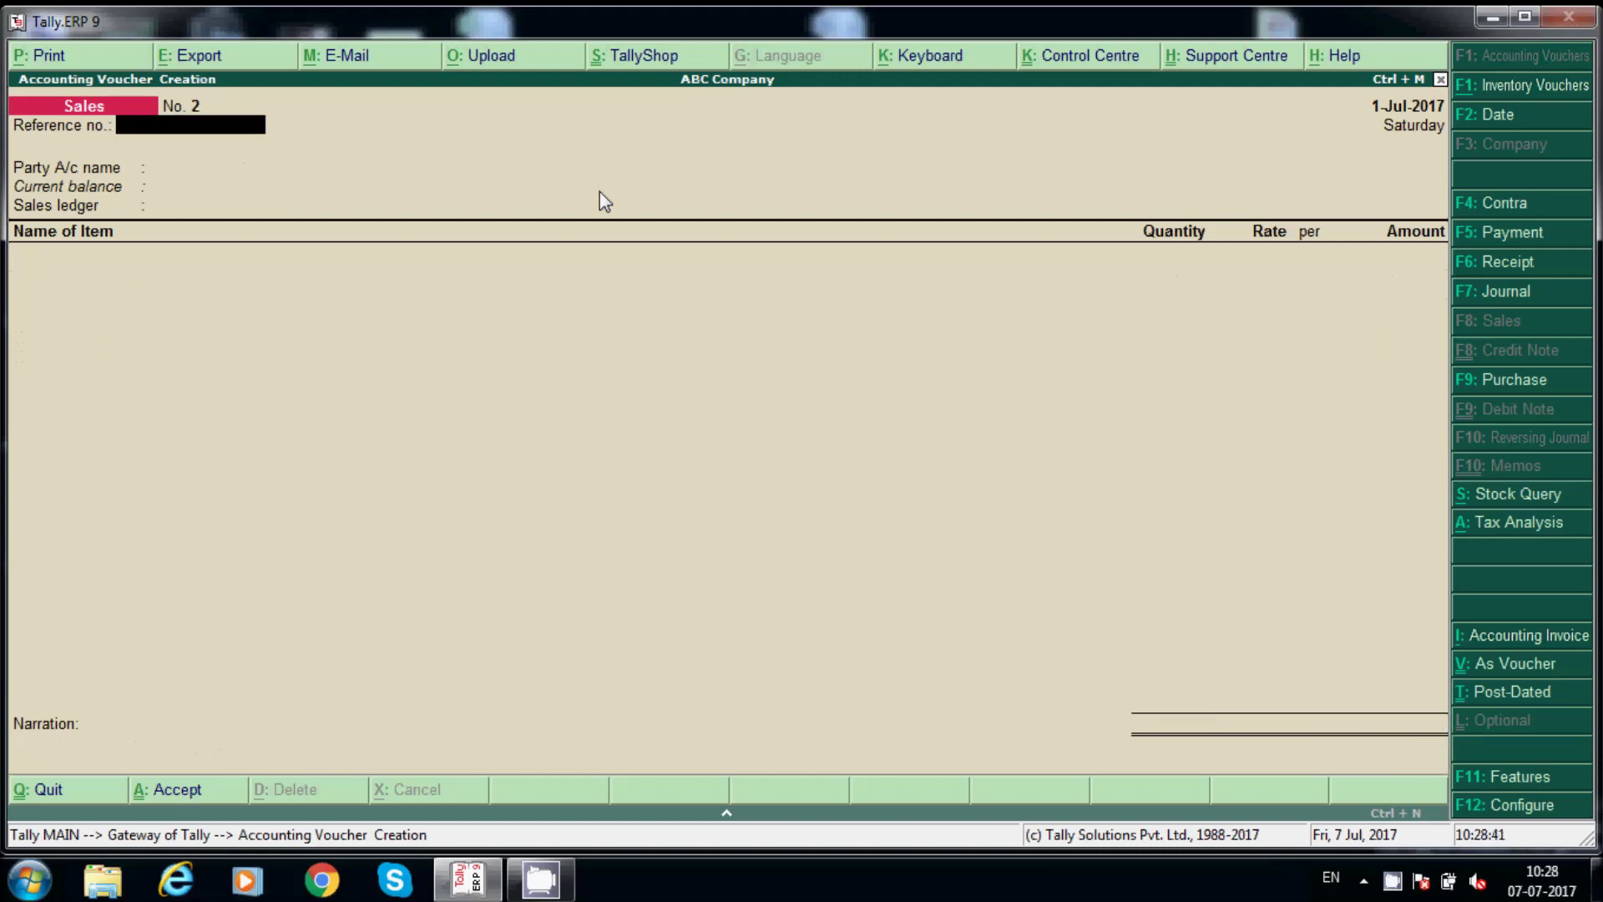
{"action": "key", "text": "Escape"}
{"action": "key", "text": "Escape"}
{"action": "key", "text": "n"}
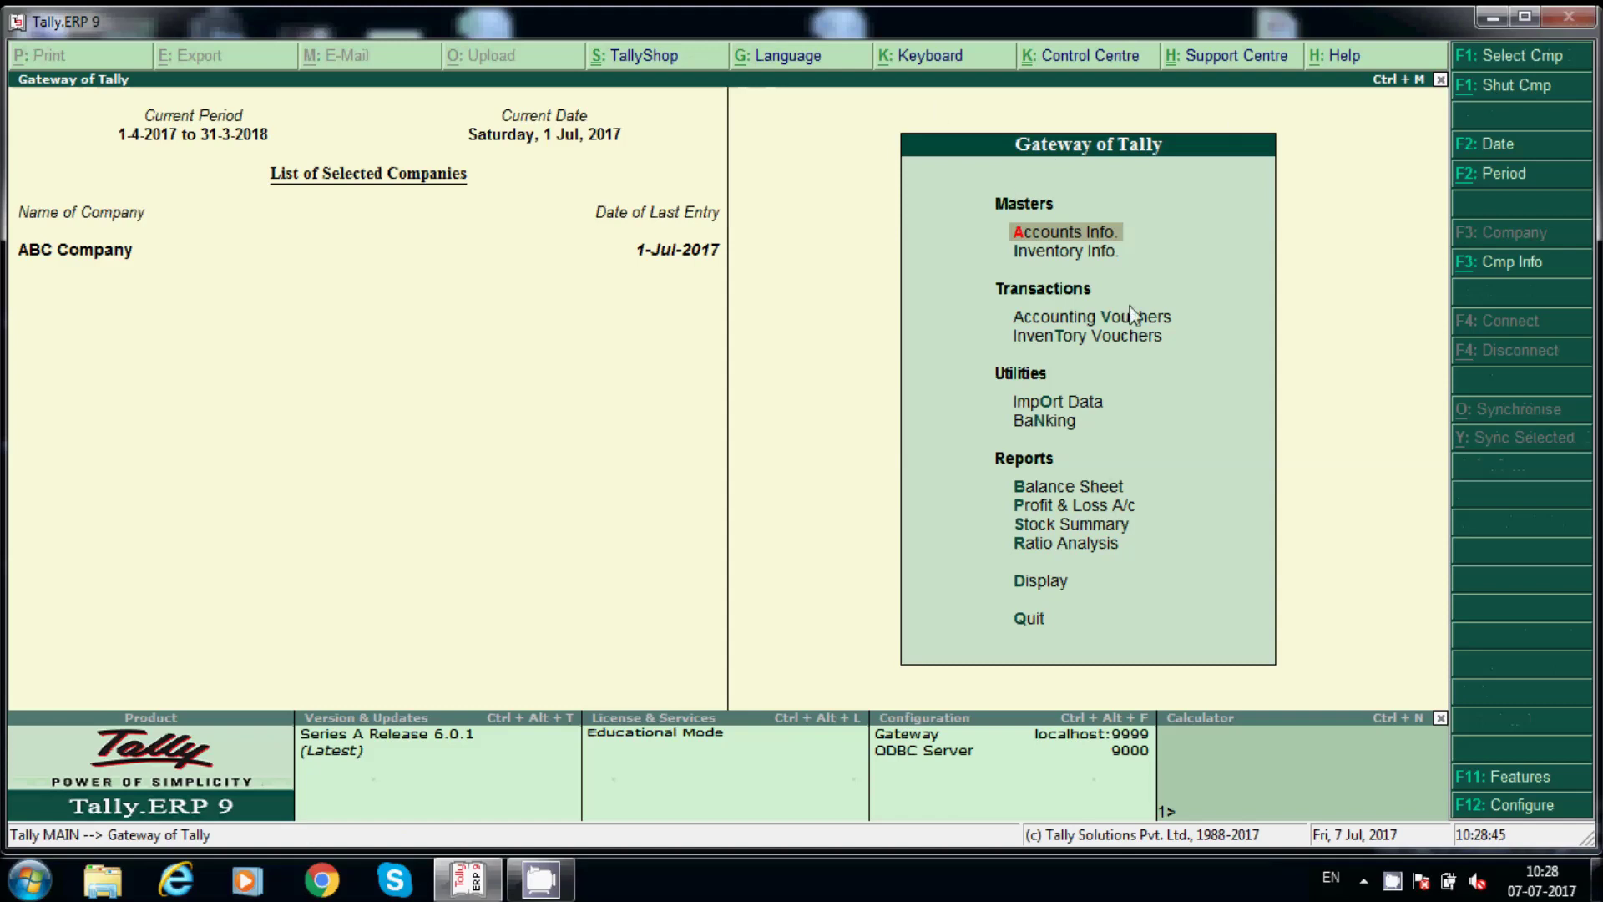
{"action": "key", "text": "d"}
{"action": "key", "text": "Escape"}
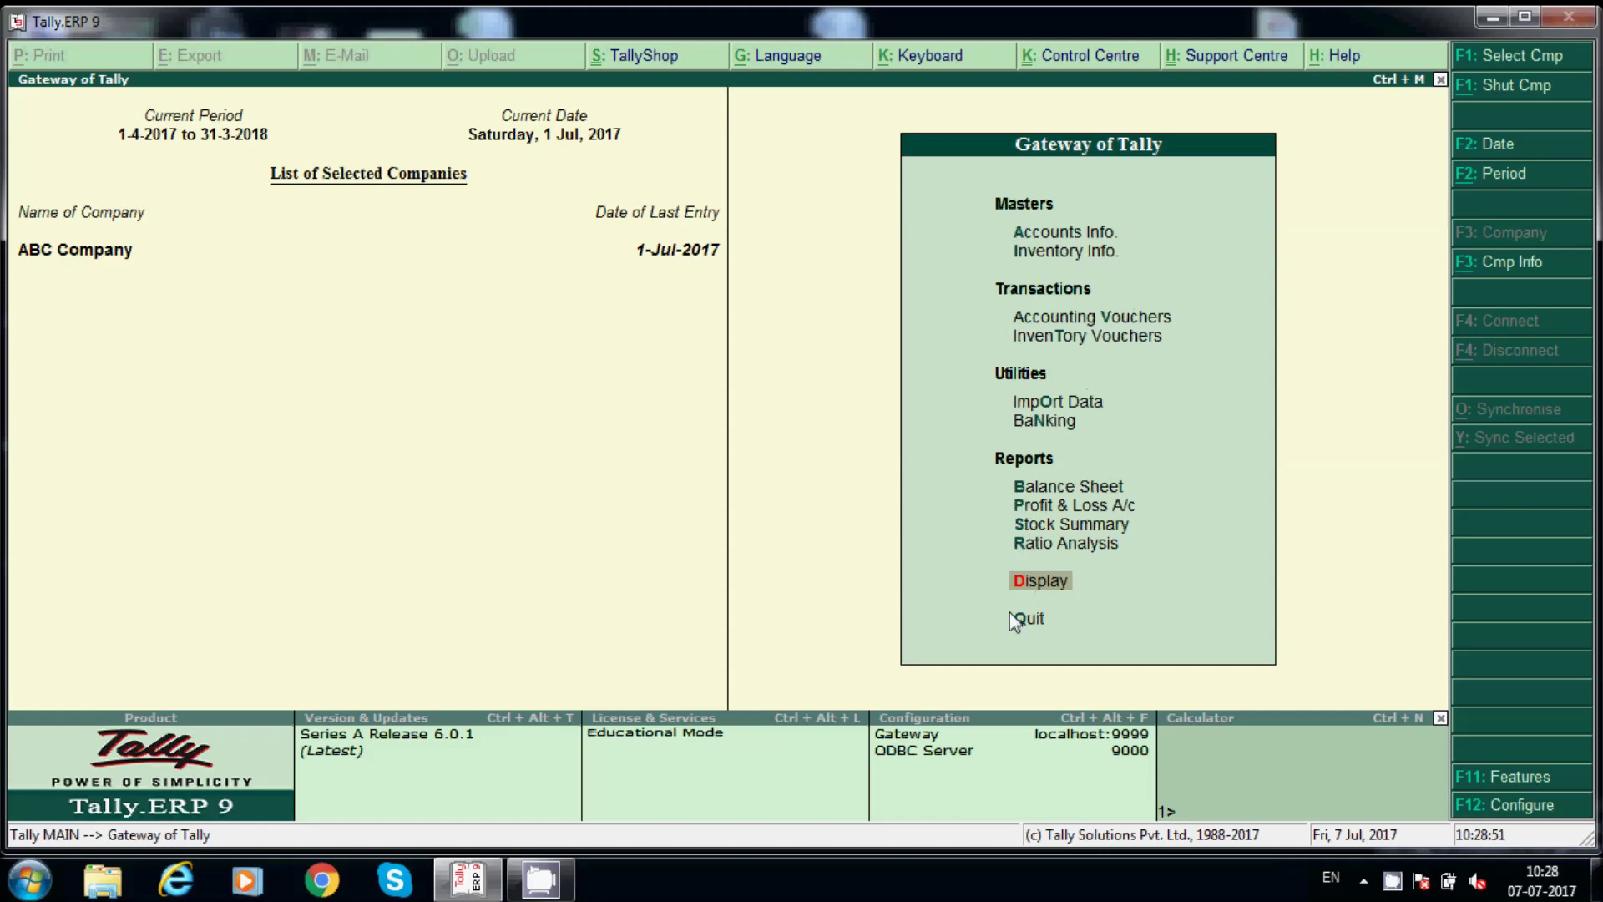
{"action": "key", "text": "Return"}
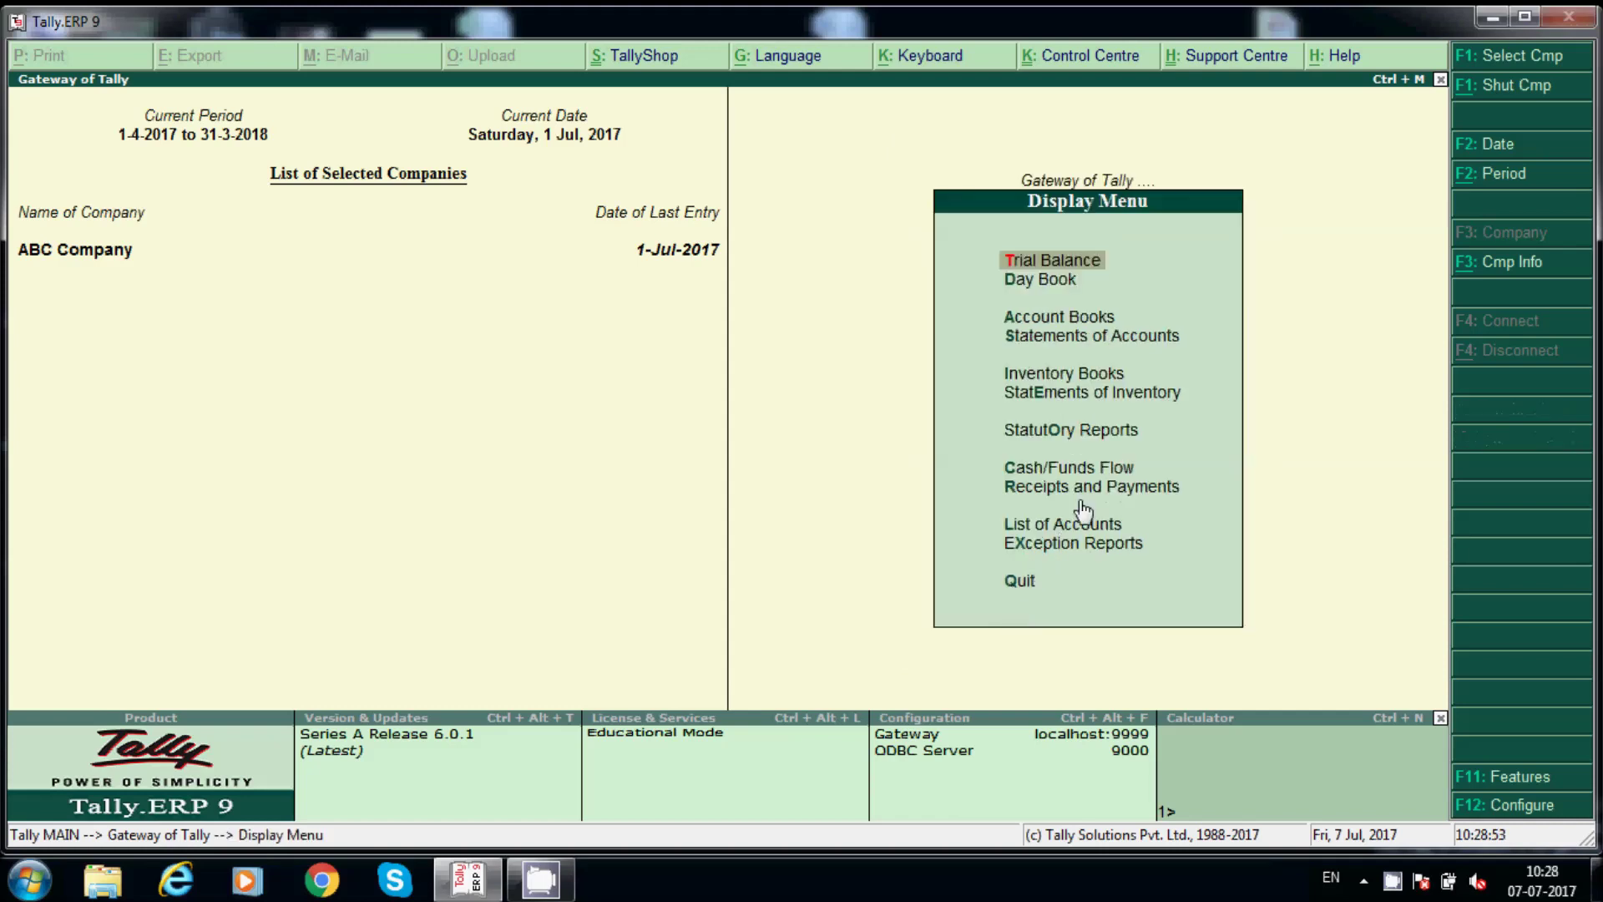
{"action": "left_click", "coordinate": [1056, 431]}
{"action": "key", "text": "Return"}
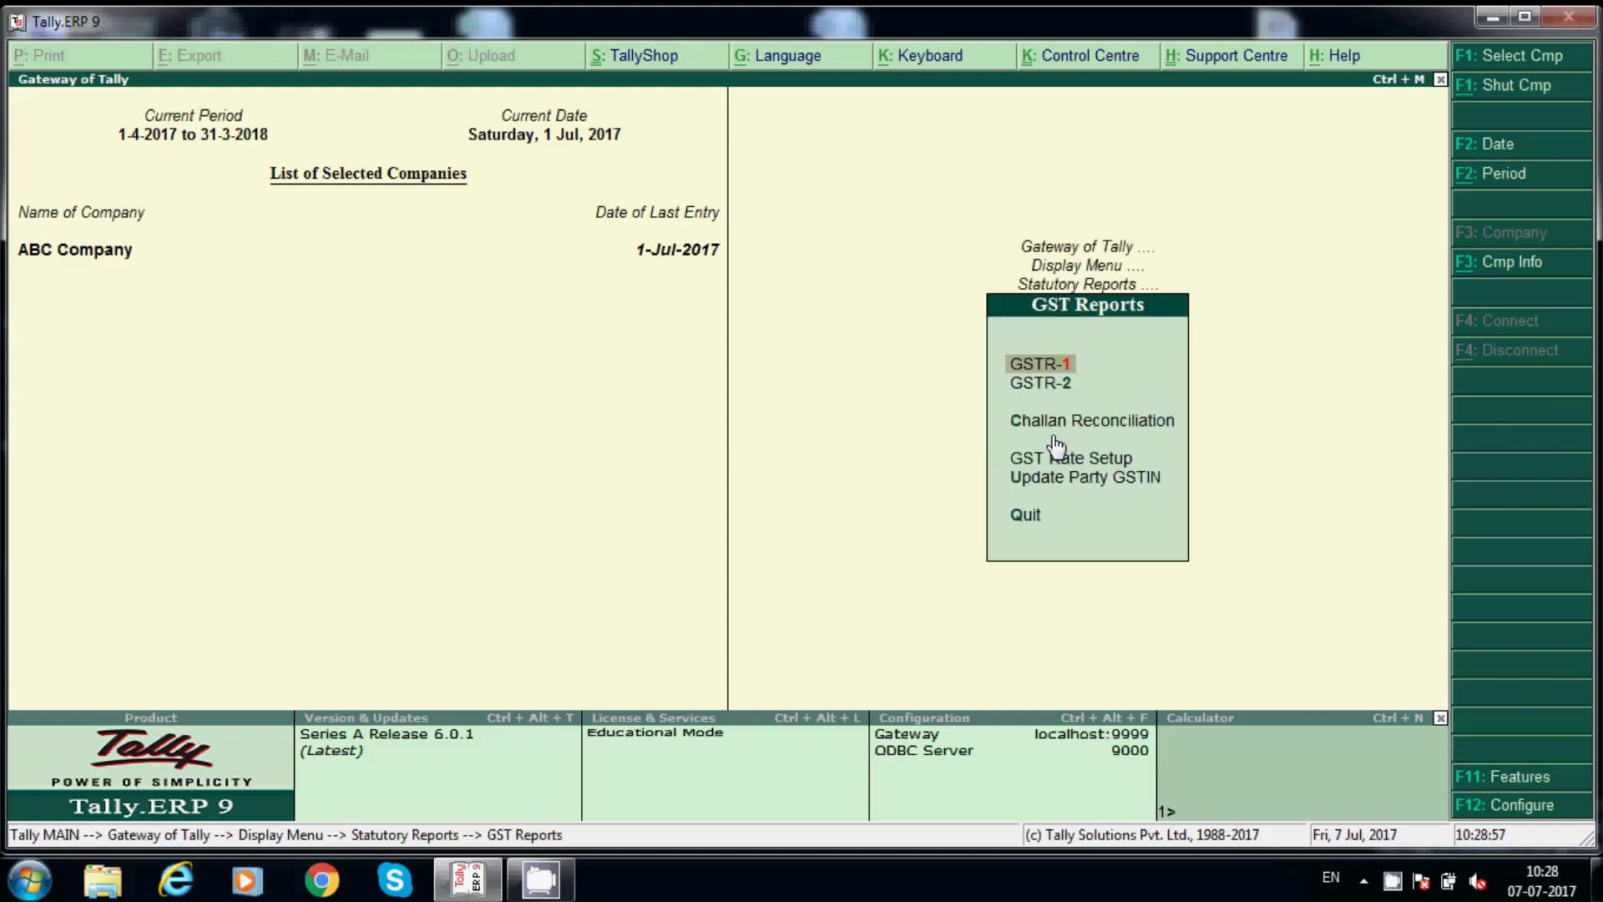
{"action": "key", "text": "Return"}
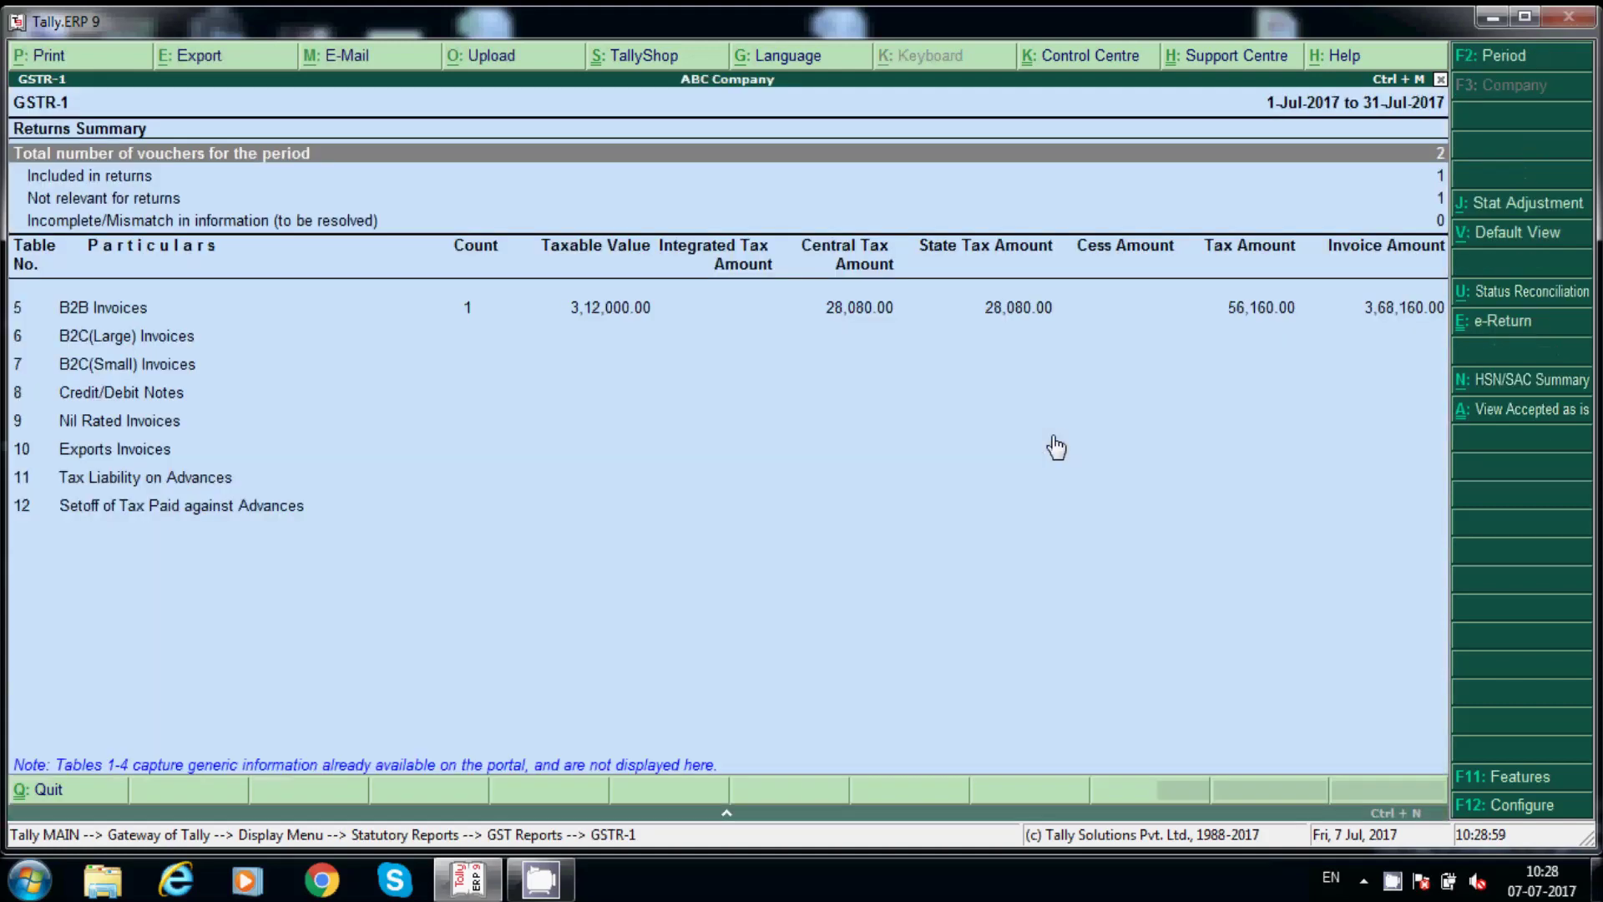
{"action": "key", "text": "Down"}
{"action": "key", "text": "Down"}
{"action": "key", "text": "Down"}
{"action": "key", "text": "Down"}
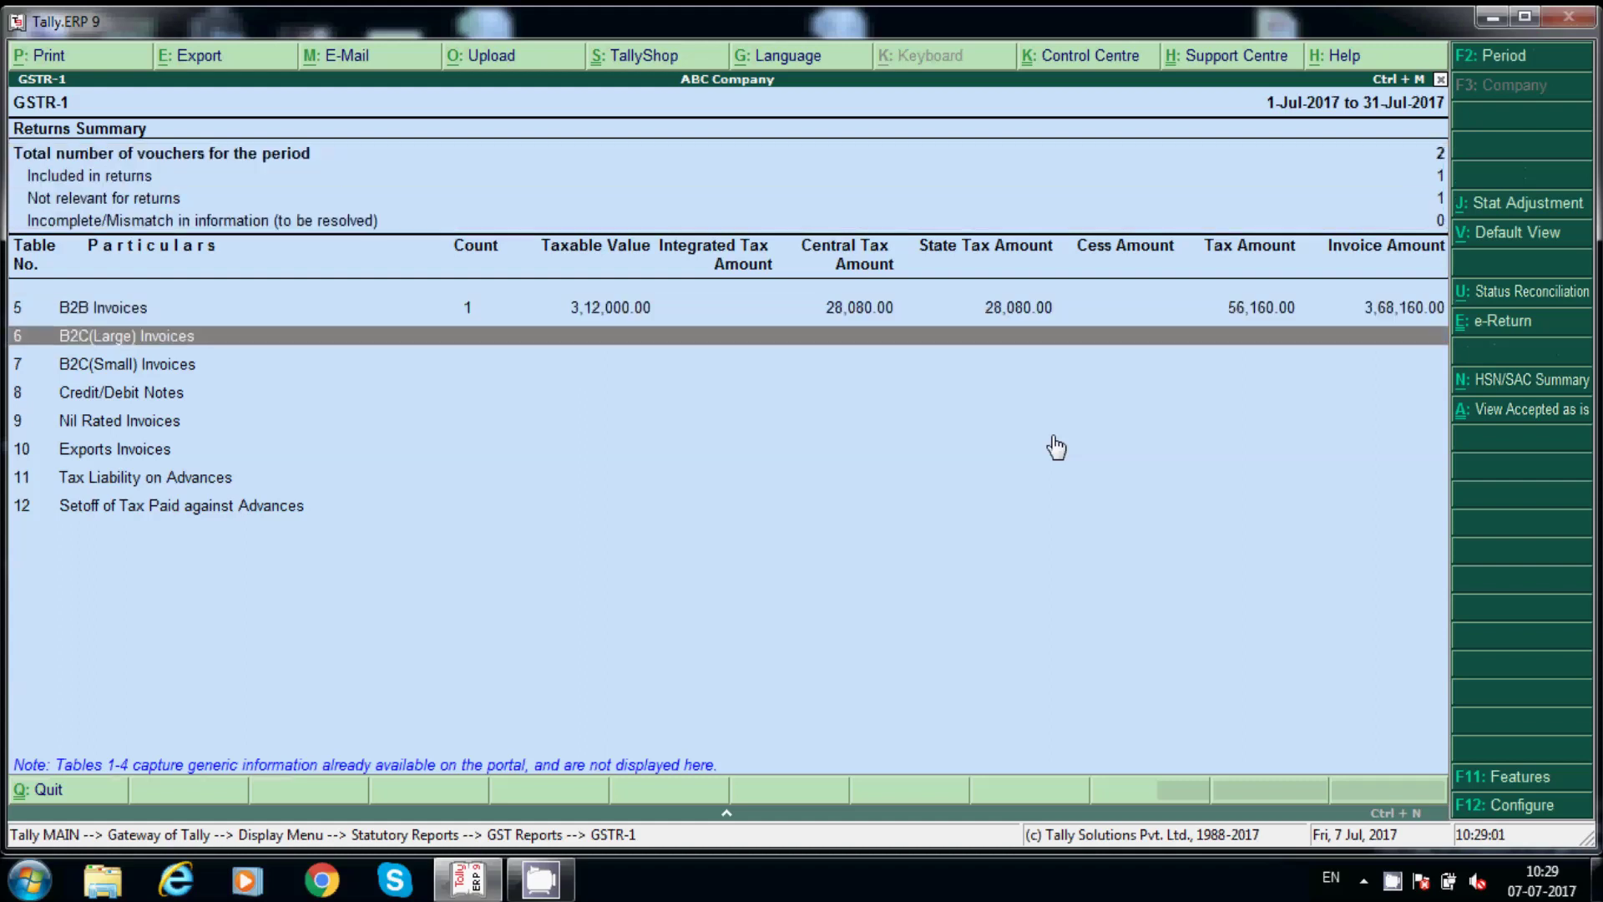
{"action": "key", "text": "Up"}
{"action": "key", "text": "Return"}
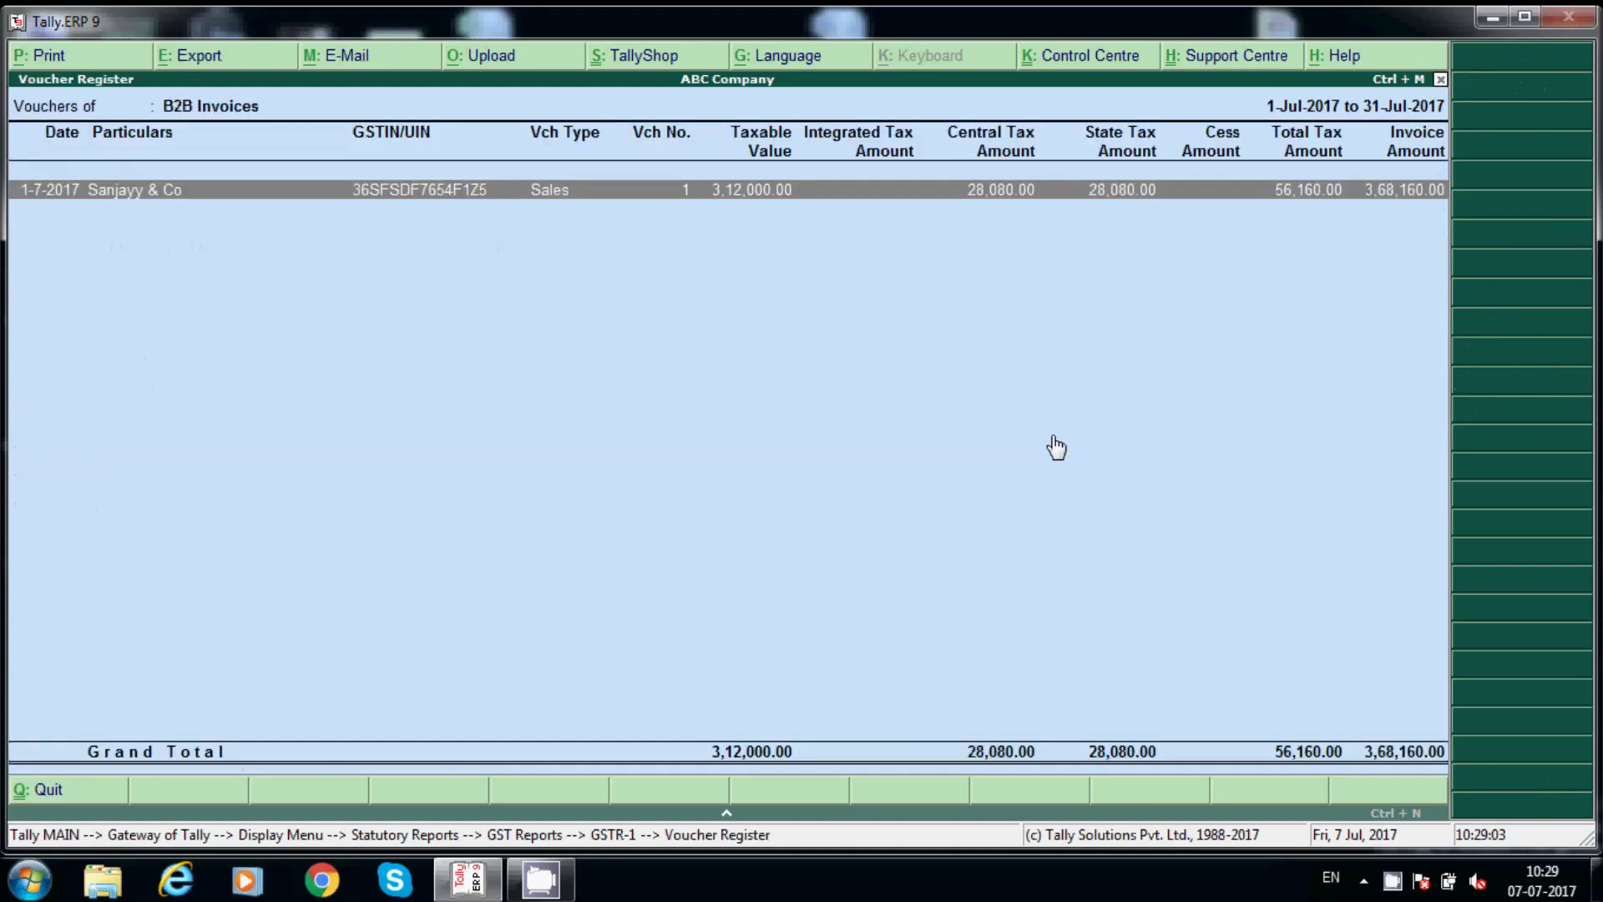
{"action": "key", "text": "Escape"}
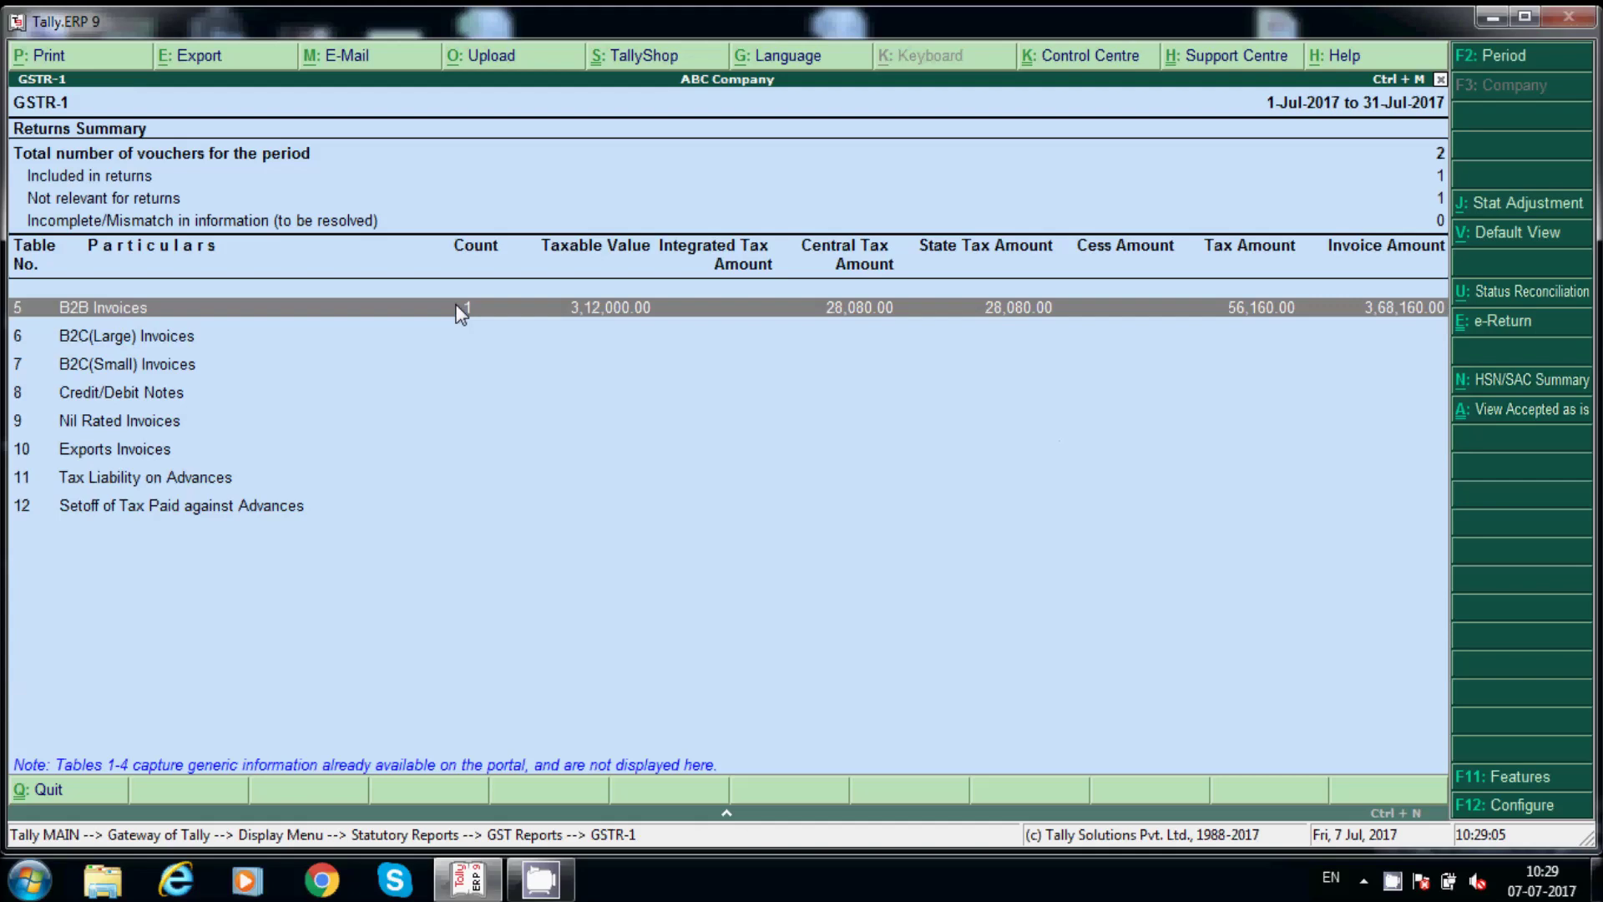
{"action": "key", "text": "Escape"}
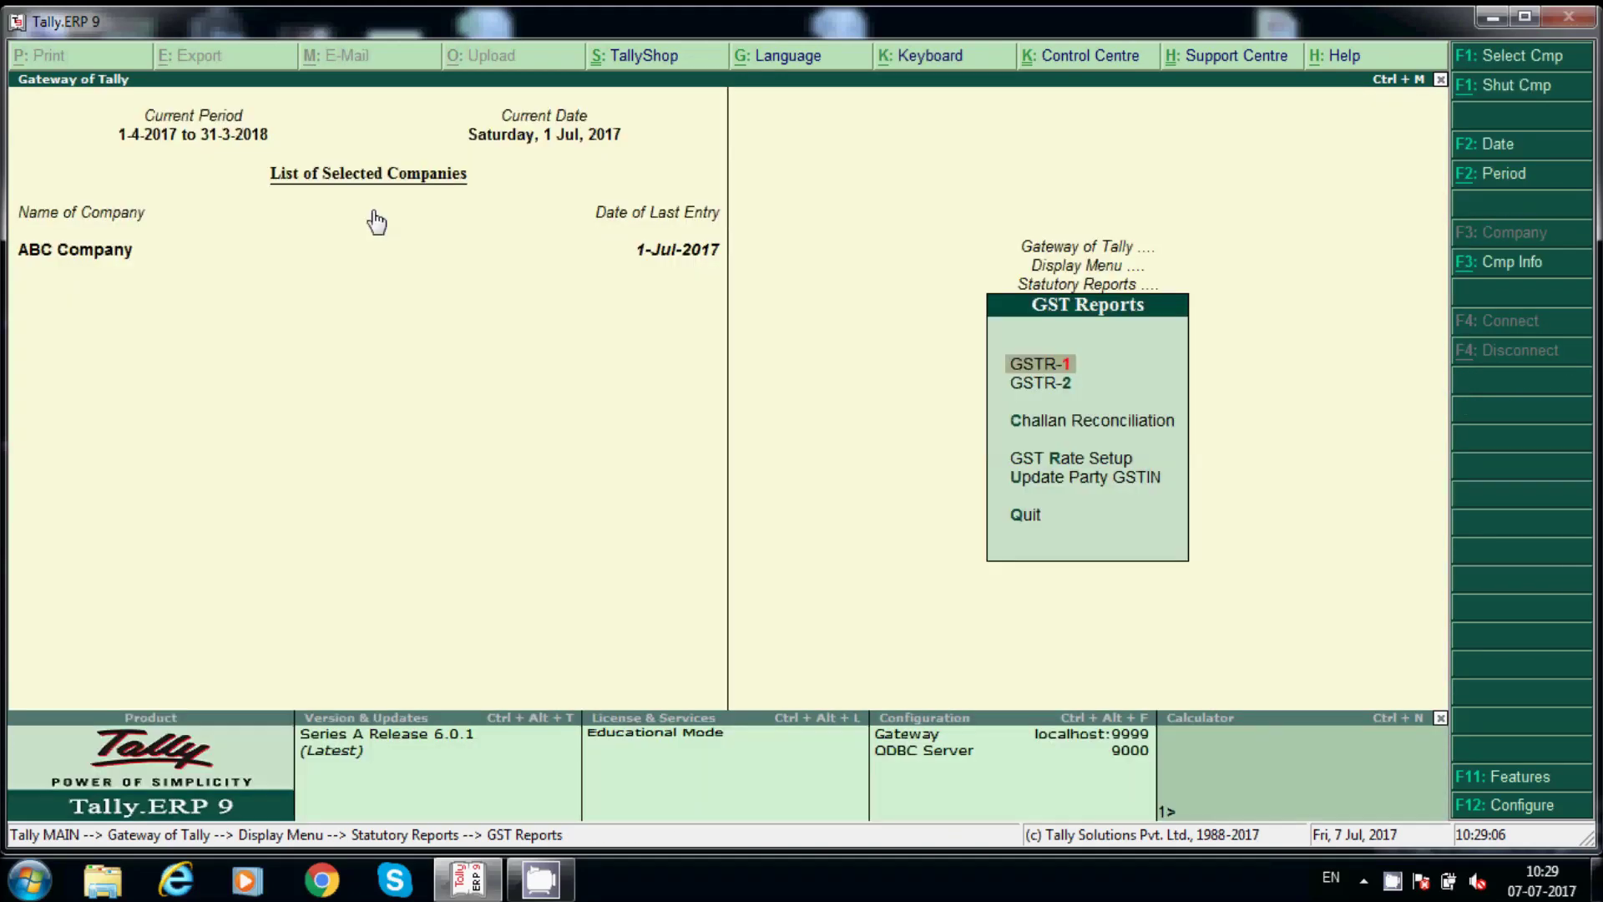
{"action": "key", "text": "Down"}
{"action": "key", "text": "Return"}
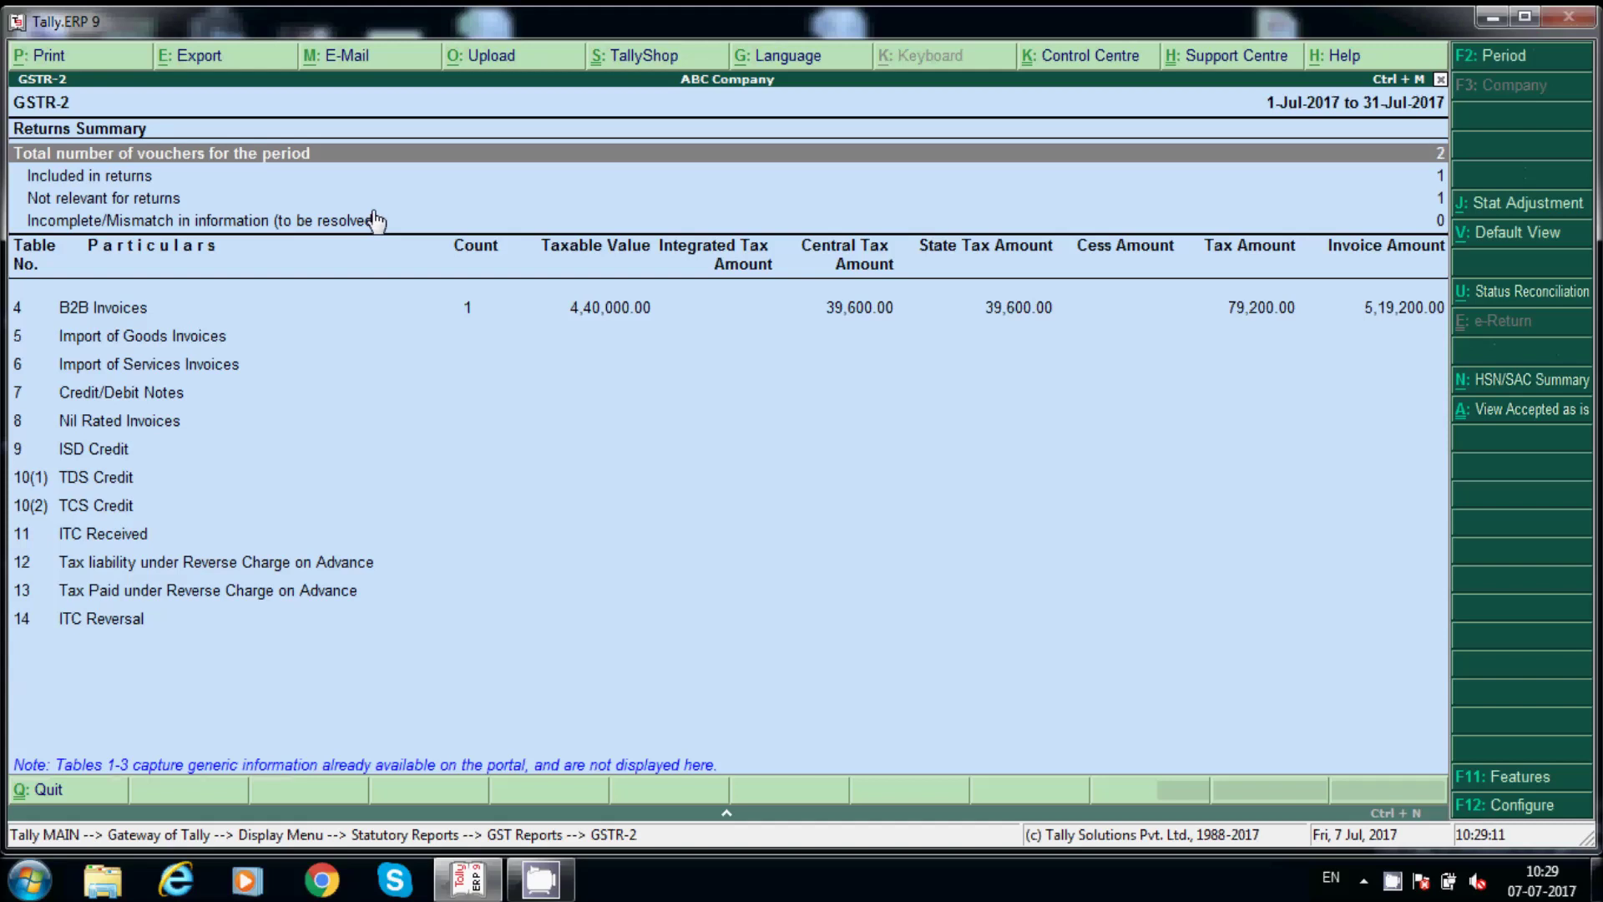
{"action": "key", "text": "Escape"}
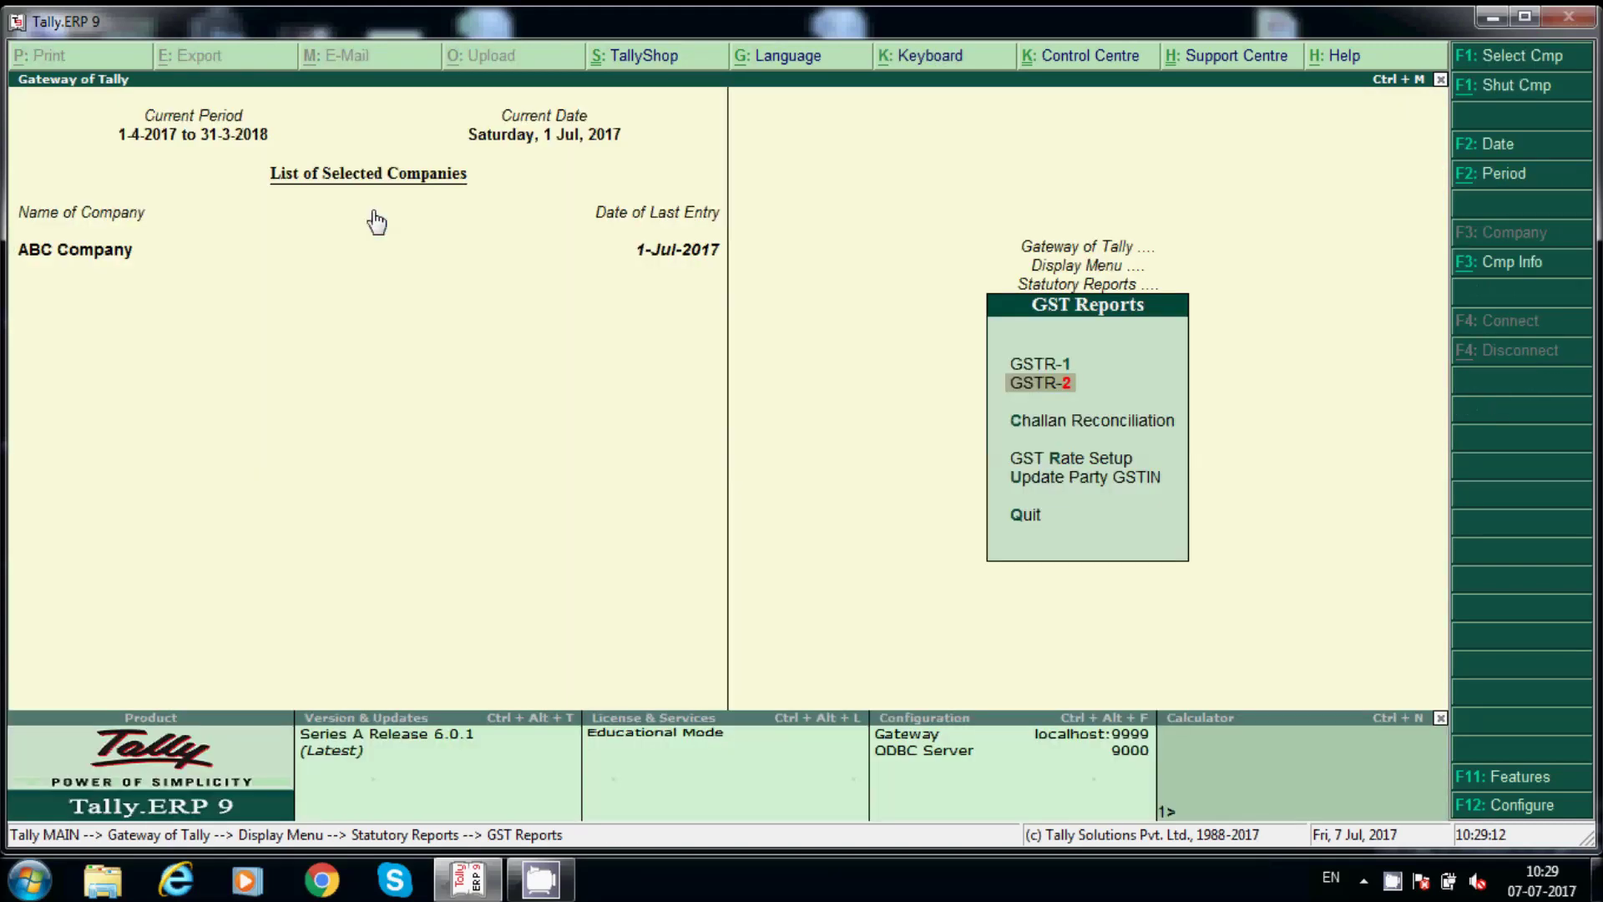
{"action": "key", "text": "Escape"}
{"action": "key", "text": "Escape"}
{"action": "key", "text": "Escape"}
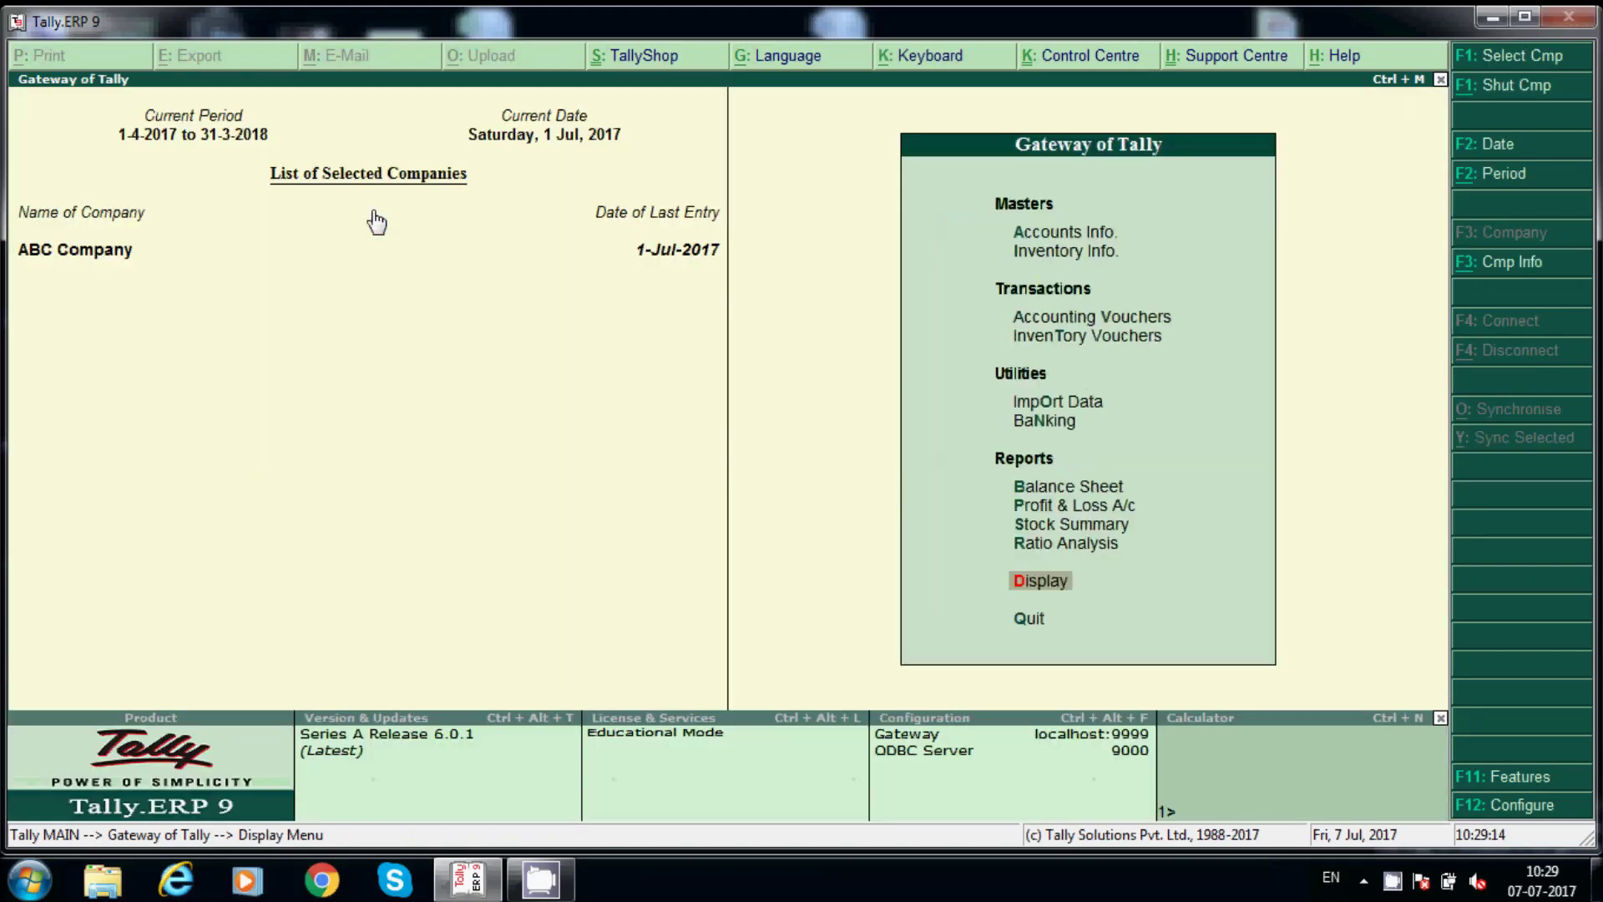
{"action": "key", "text": "Up"}
{"action": "key", "text": "Up"}
{"action": "key", "text": "Up"}
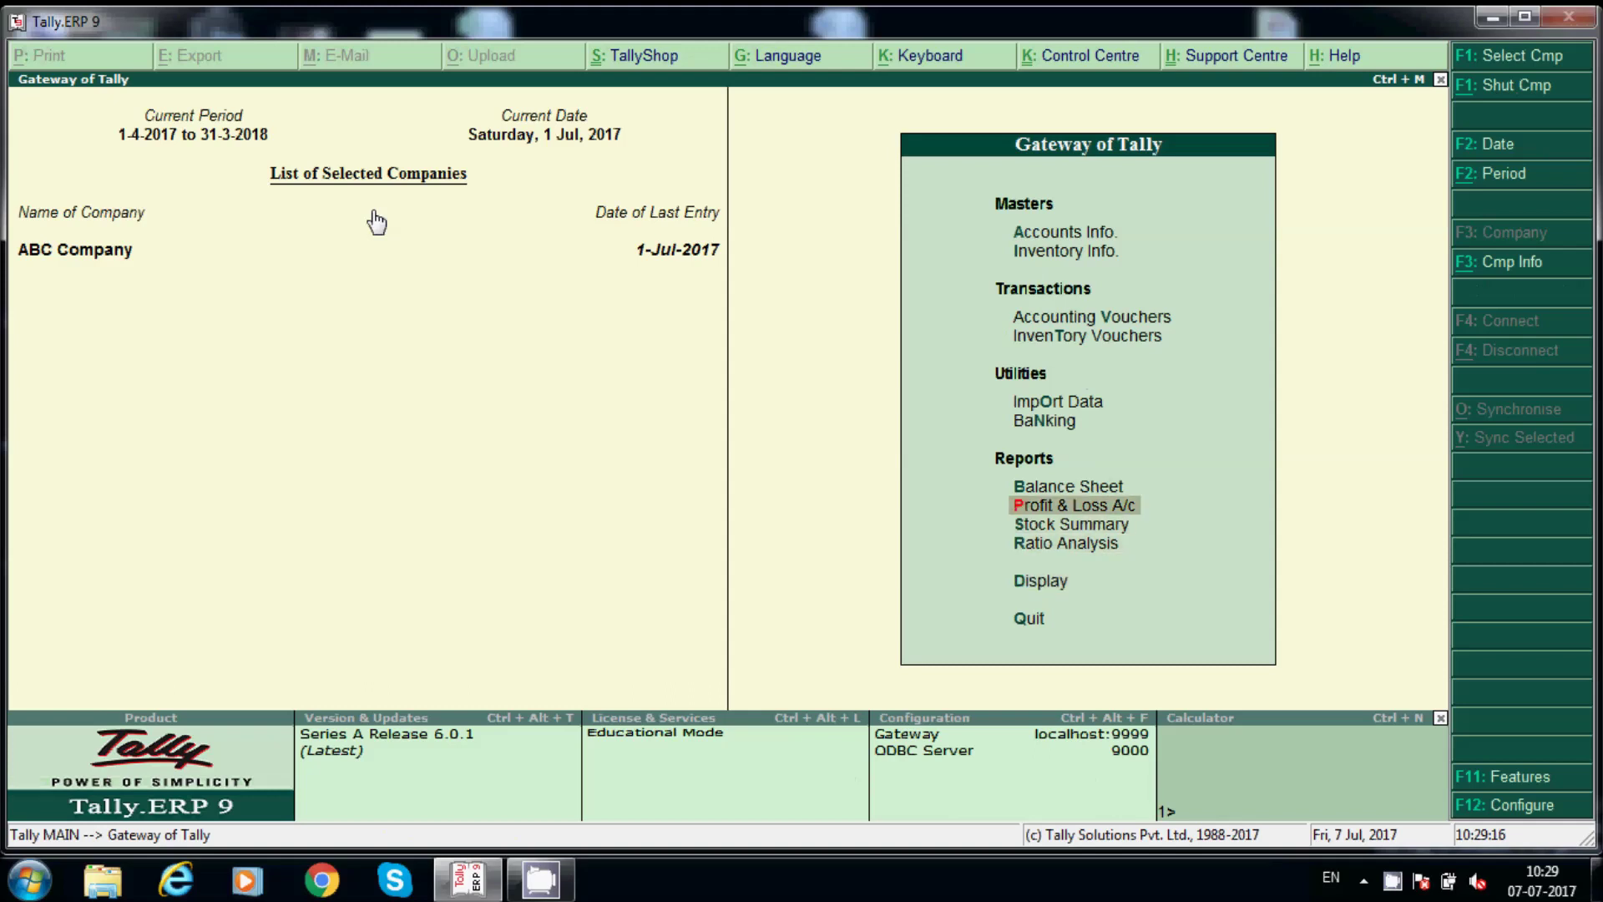
{"action": "key", "text": "Return"}
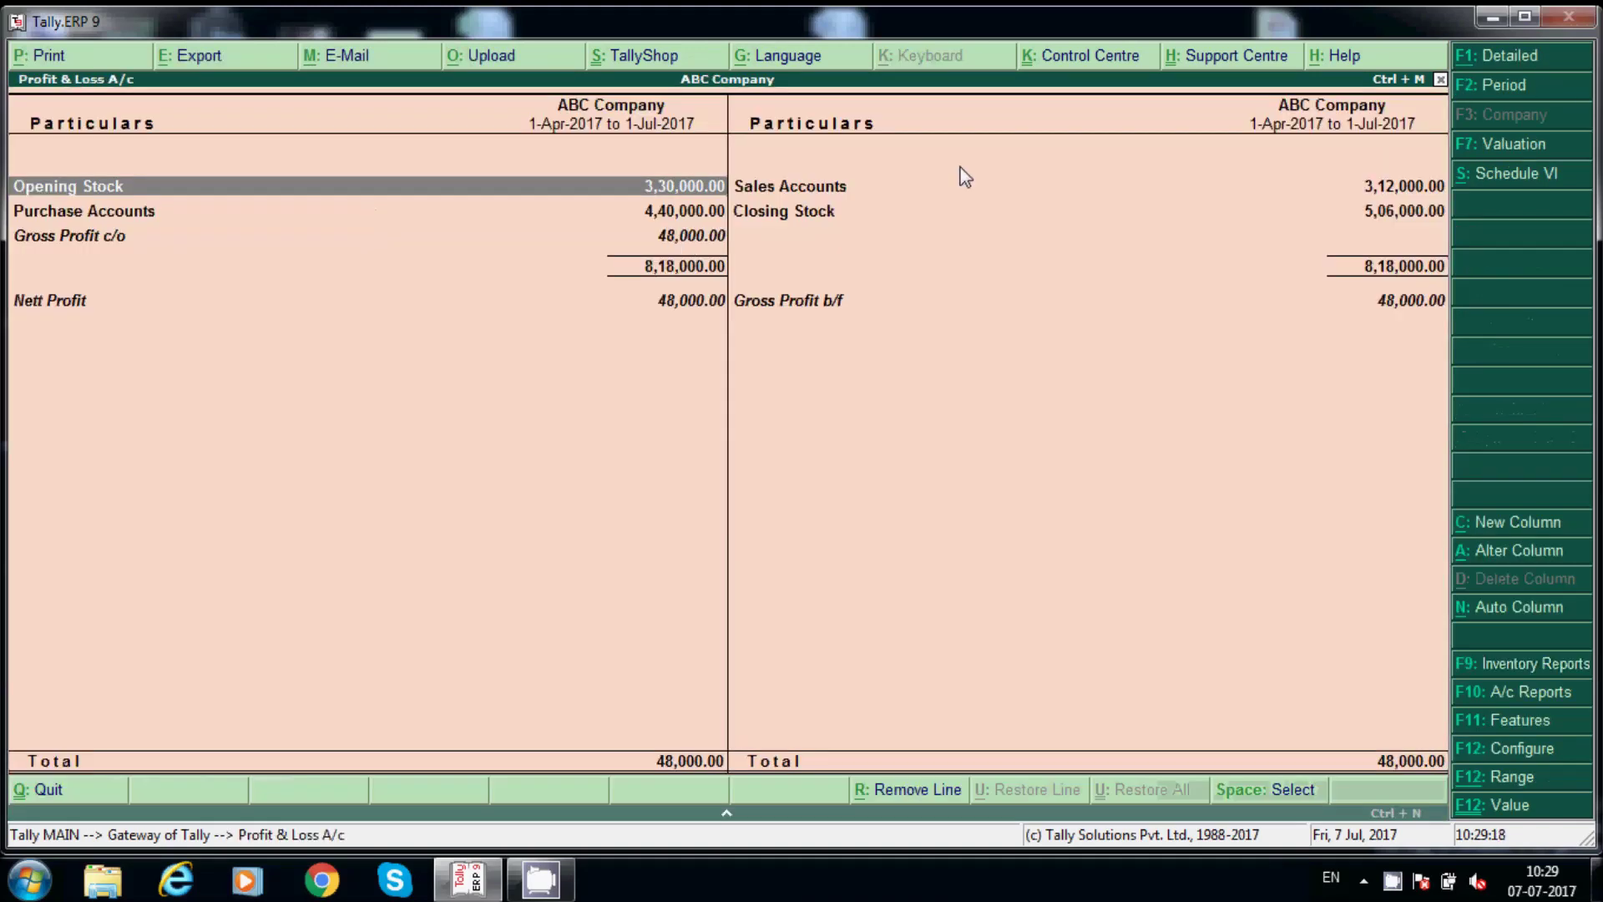
{"action": "left_click", "coordinate": [1492, 56]}
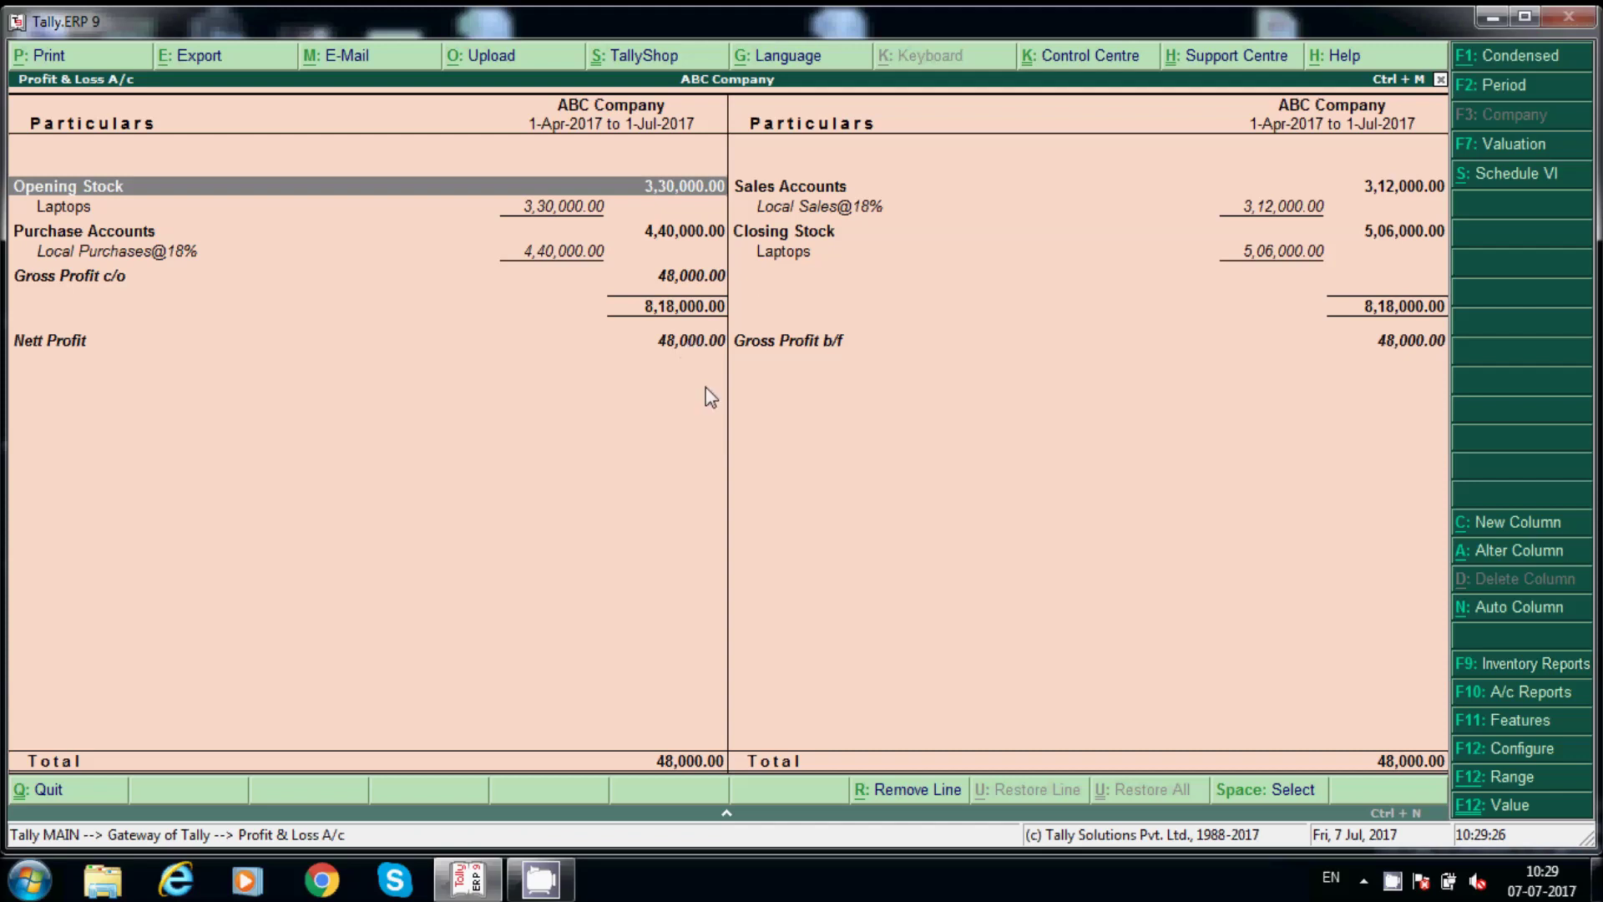
{"action": "key", "text": "Escape"}
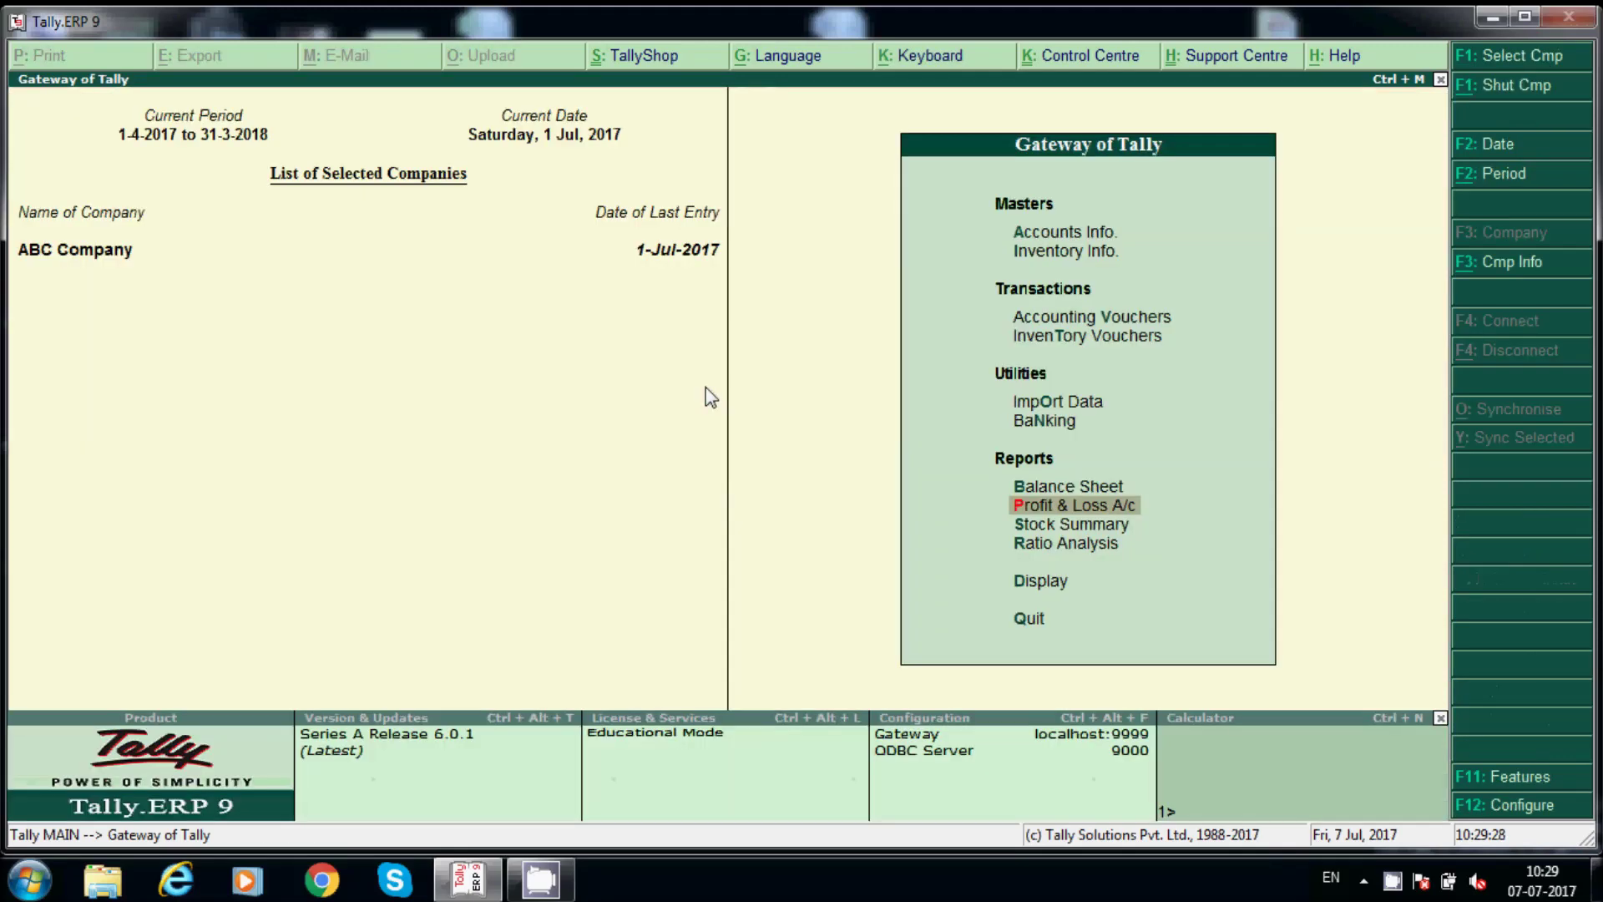